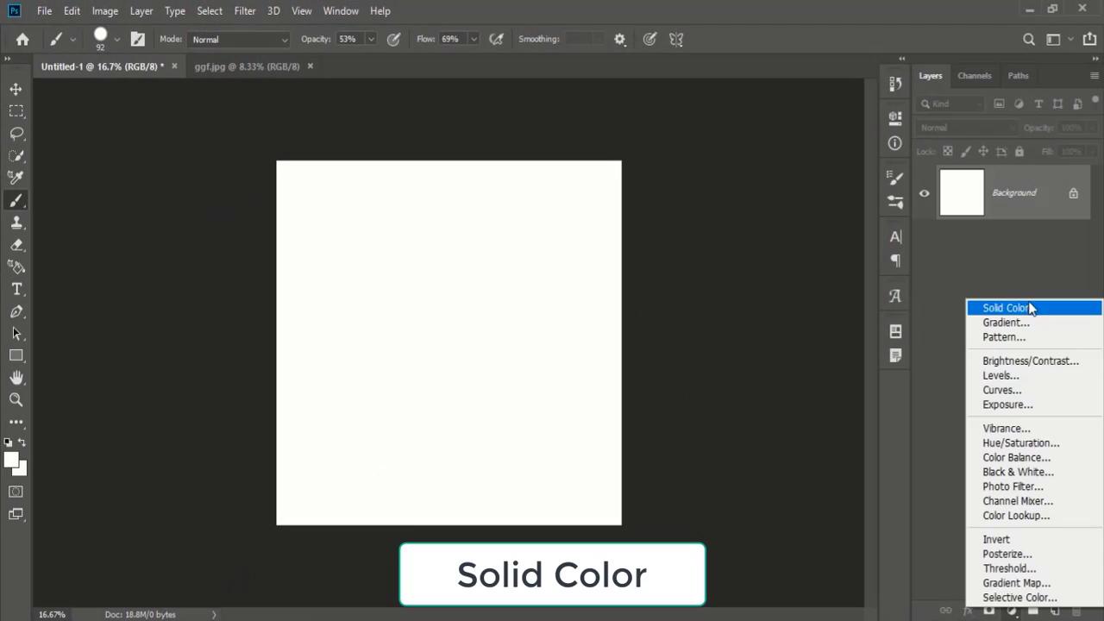
Step: Add a Solid Color fill layer in near-black purple, hex 0e0913, over the white canvas
click(1028, 306)
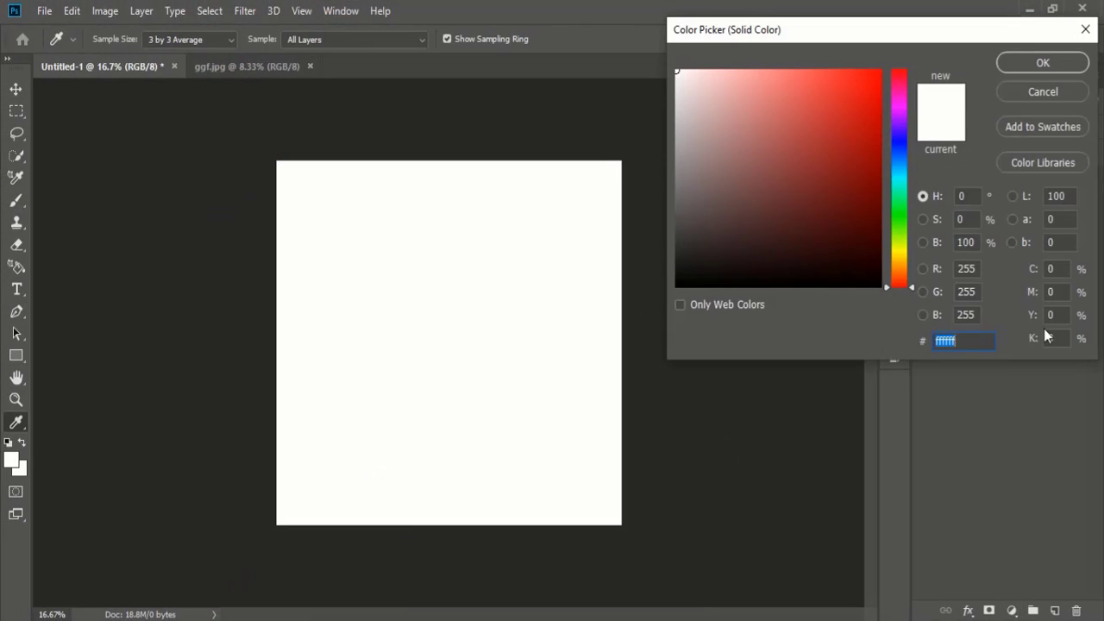
click(759, 231)
click(830, 193)
drag(900, 144, 901, 251)
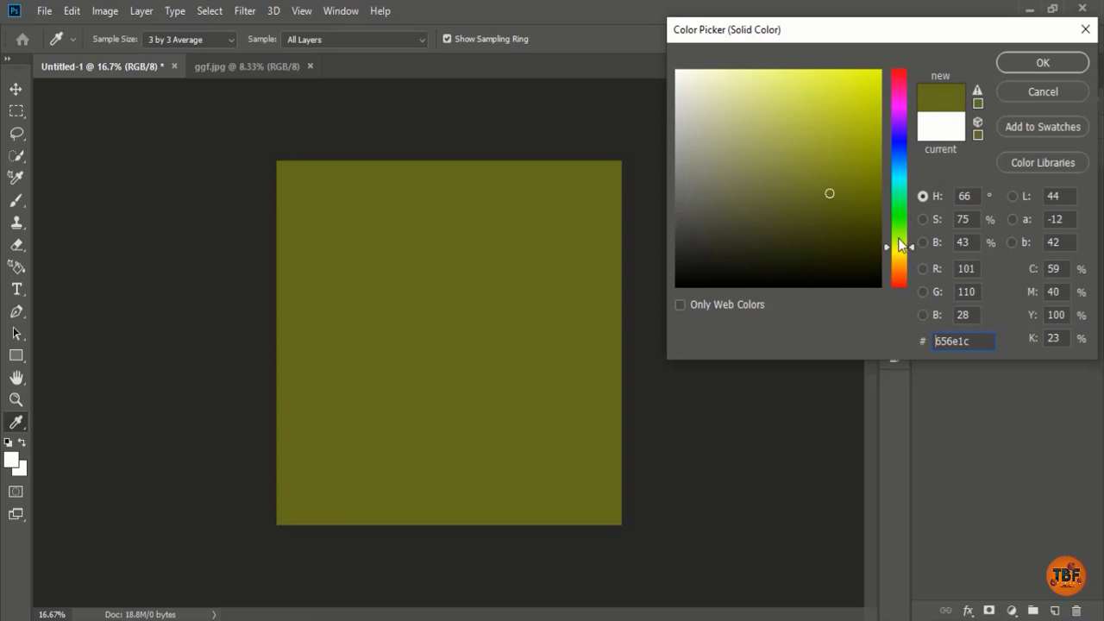
drag(900, 246, 901, 126)
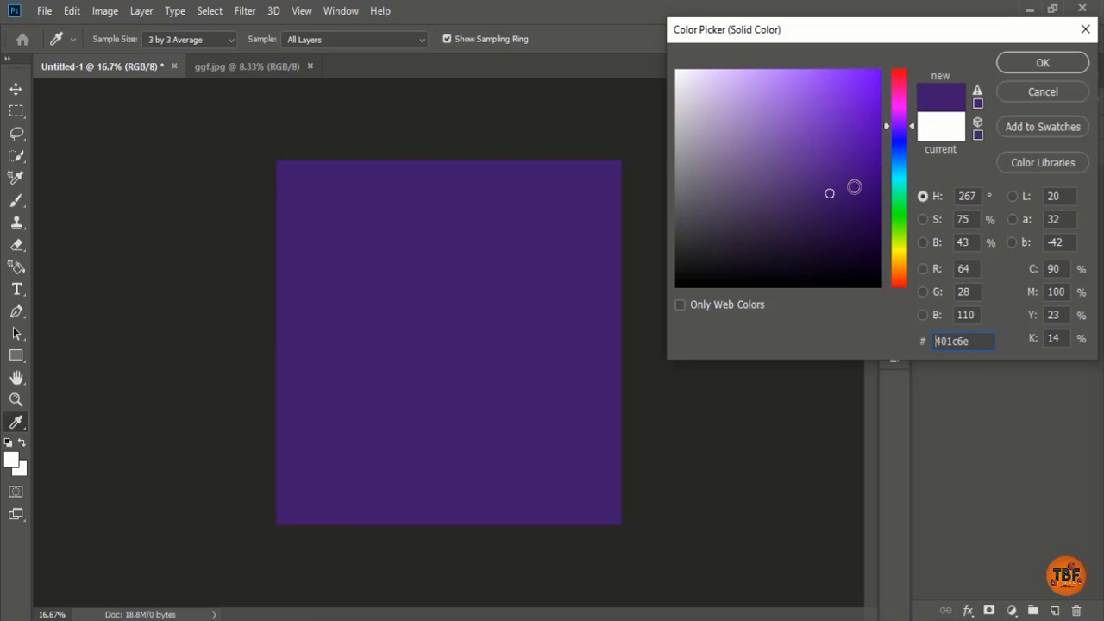
click(849, 267)
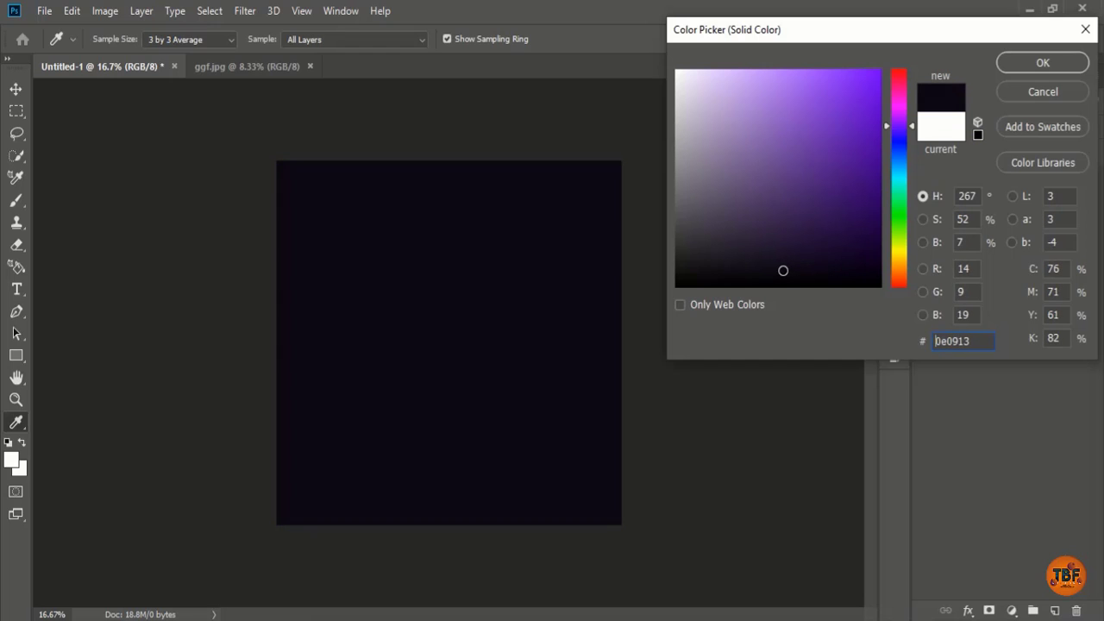
click(1052, 64)
key(b)
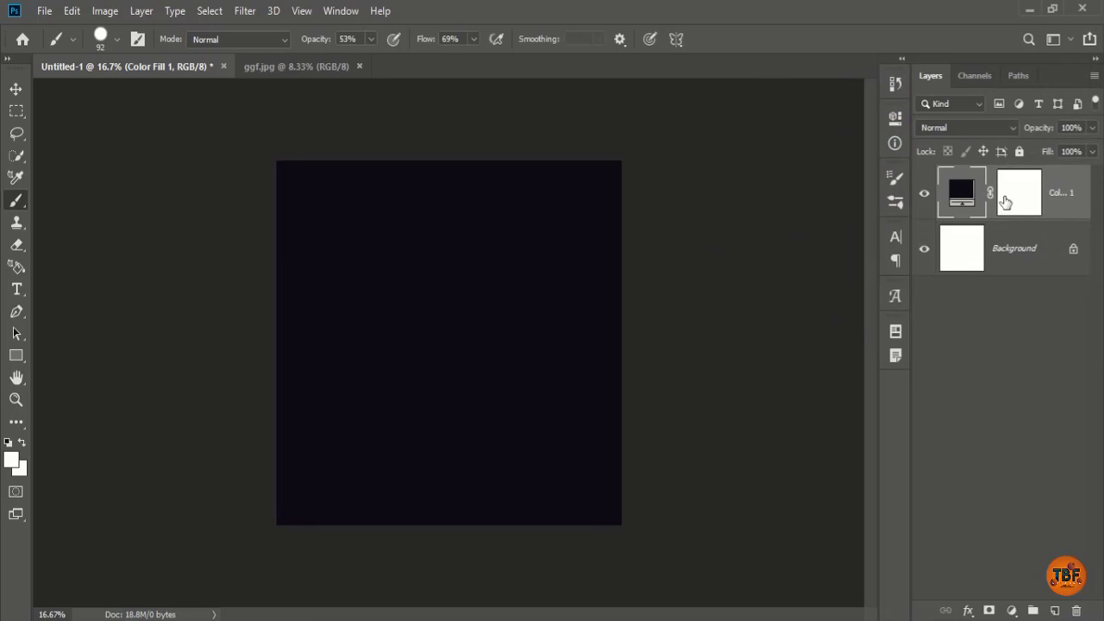
Step: Draw a yellow curved wave shape with the Pen tool across the bottom-right corner
click(15, 90)
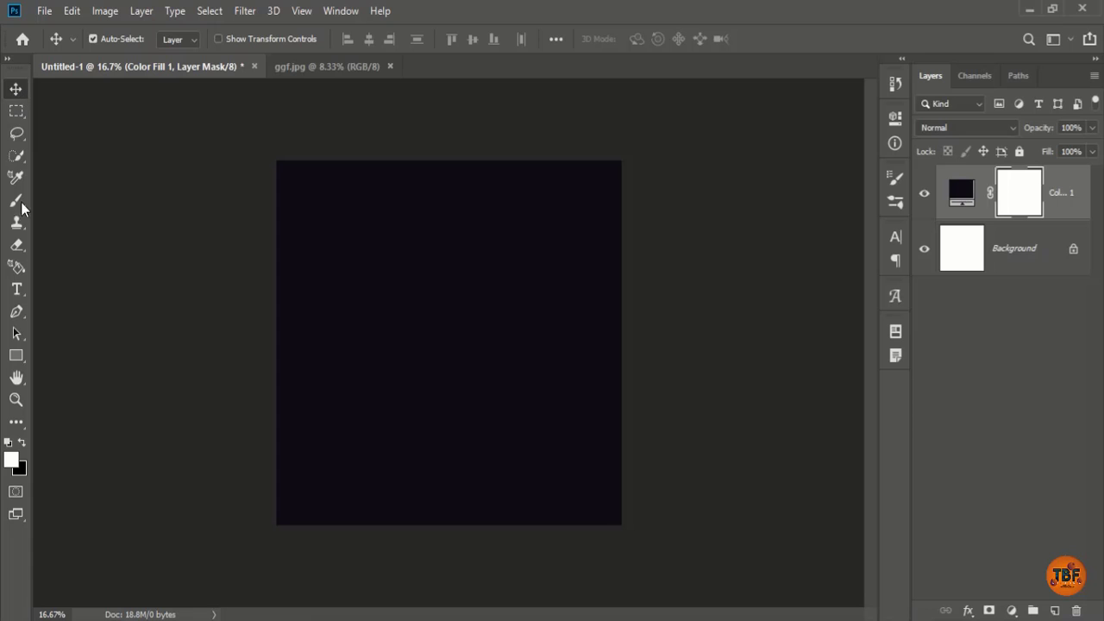
click(437, 546)
drag(490, 419, 643, 403)
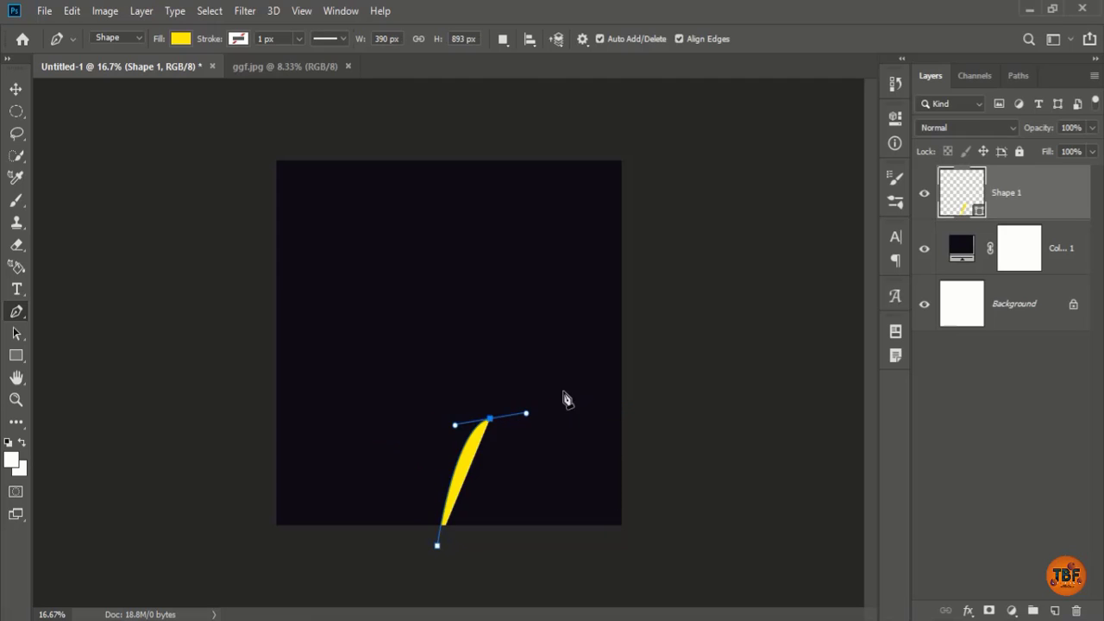
drag(642, 404, 658, 403)
drag(632, 241, 652, 186)
click(713, 478)
click(518, 564)
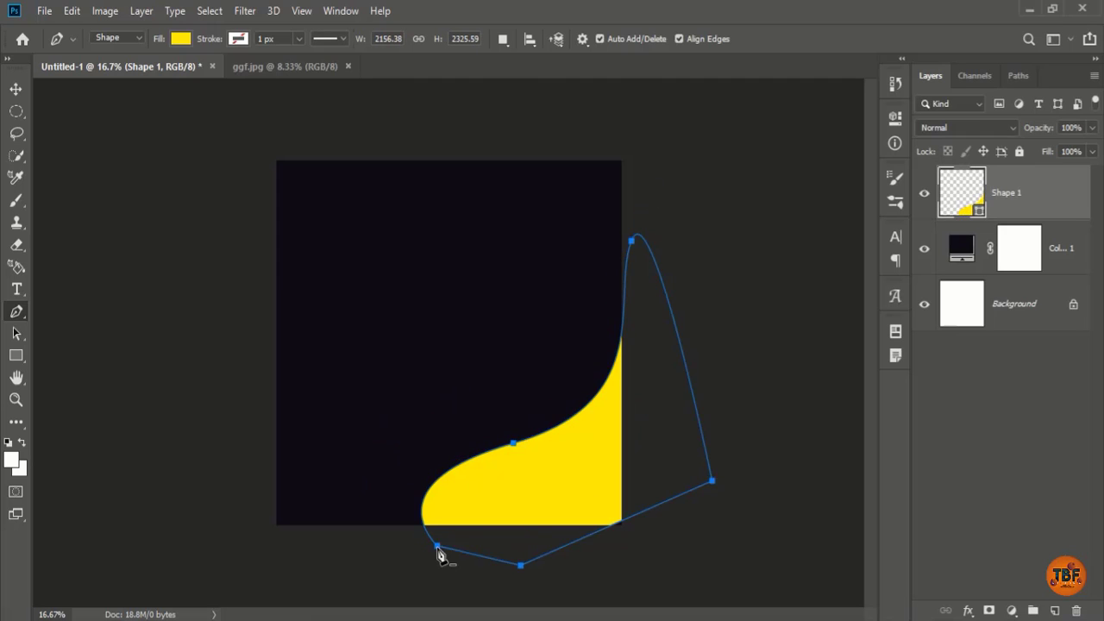
click(438, 546)
key(Return)
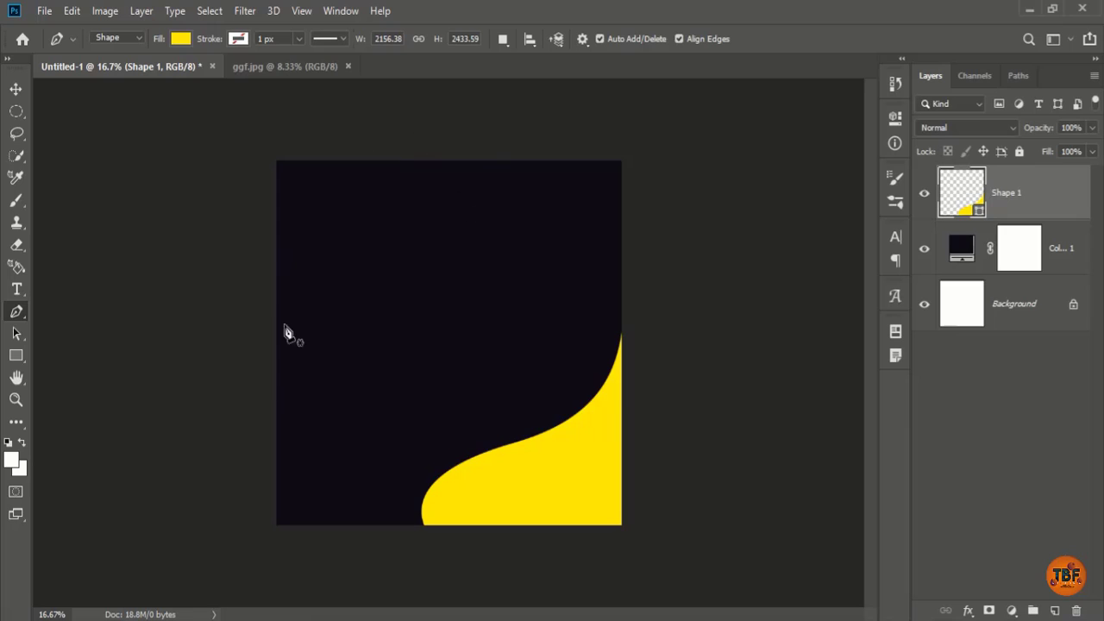
Step: Draw a second curved wave shape over the top-left corner and fill it cyan
click(248, 285)
drag(351, 236, 385, 150)
drag(496, 167, 544, 192)
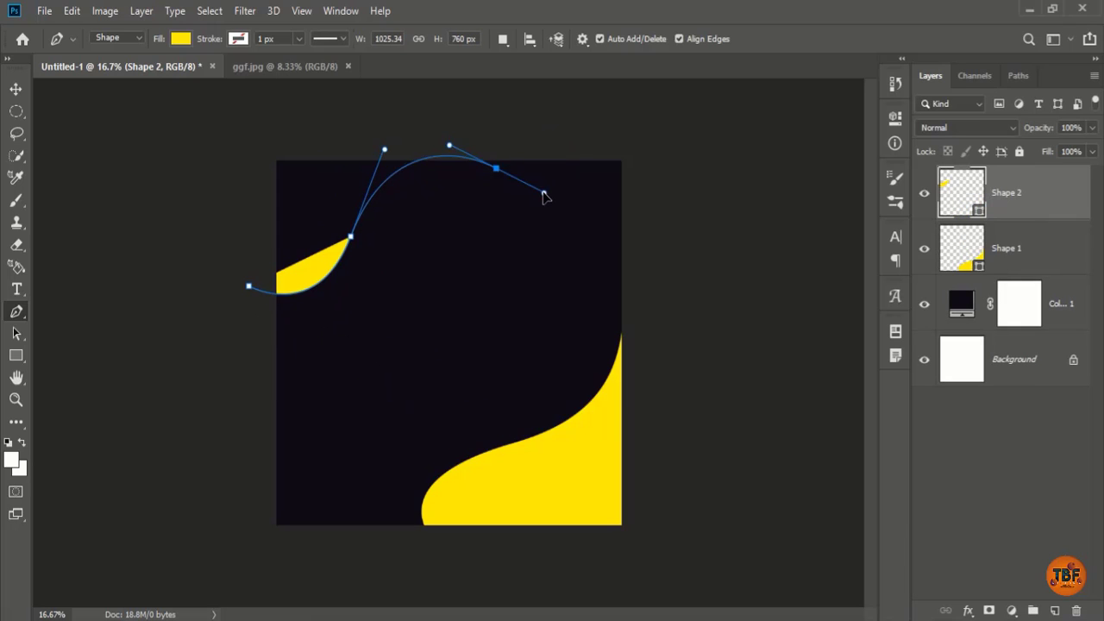
click(172, 153)
click(249, 285)
key(Return)
click(180, 38)
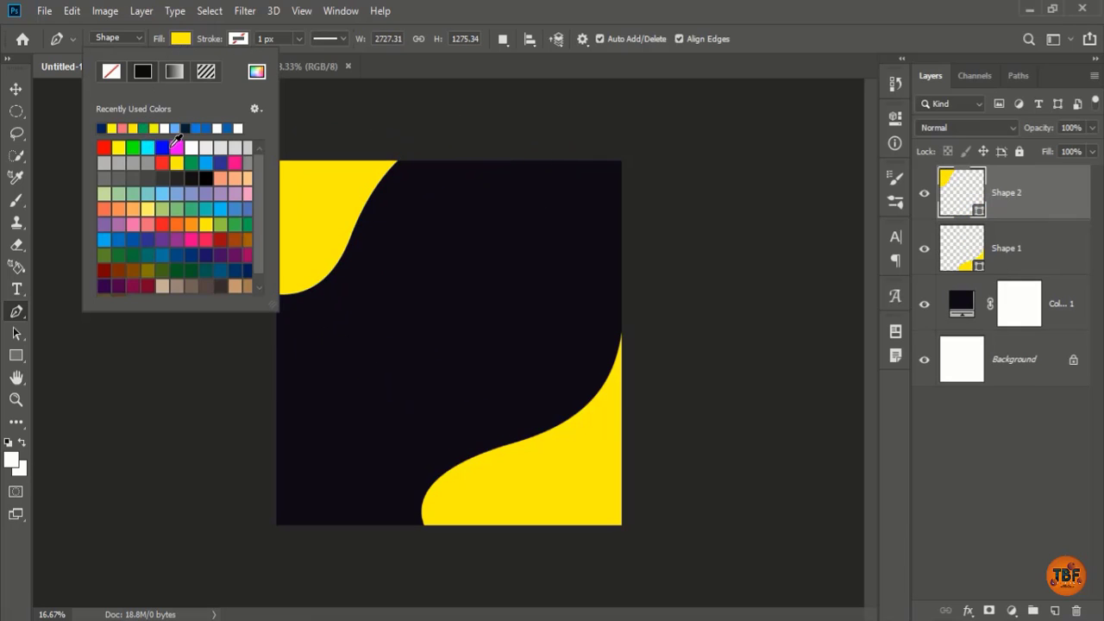
click(161, 148)
click(147, 147)
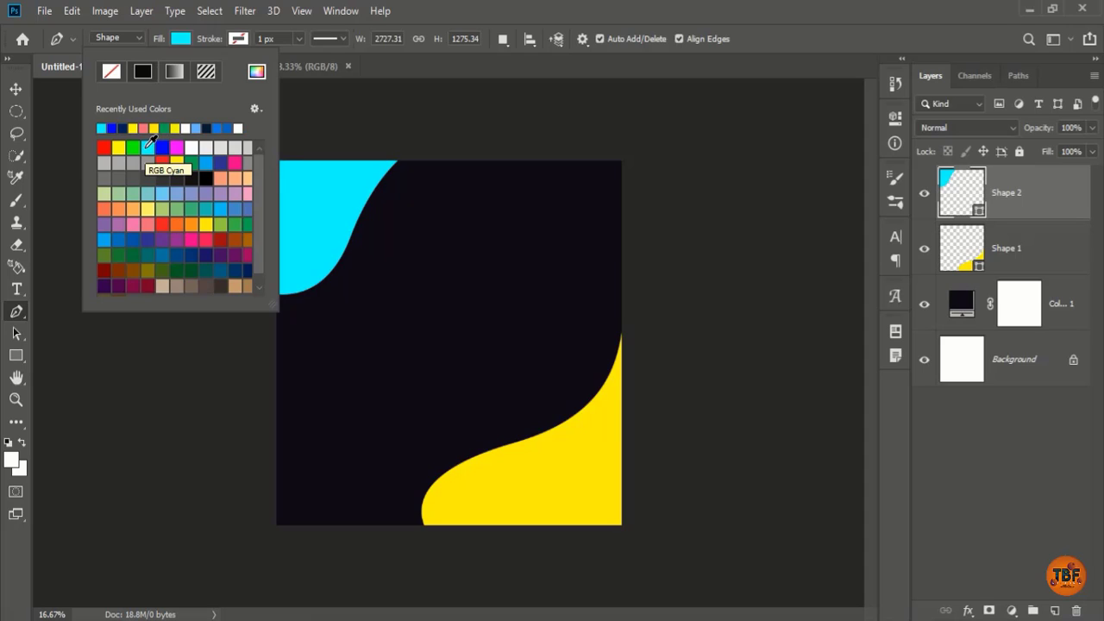
click(194, 41)
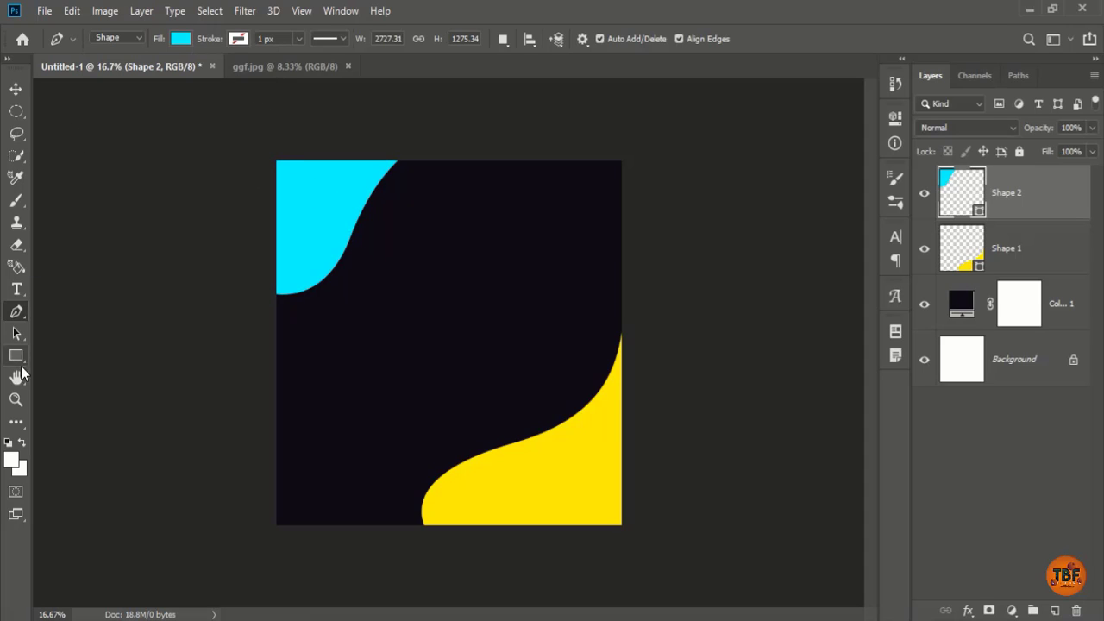
click(19, 361)
right_click(25, 359)
Step: Draw a dark olive green circle with the Ellipse tool near the canvas centre
click(87, 355)
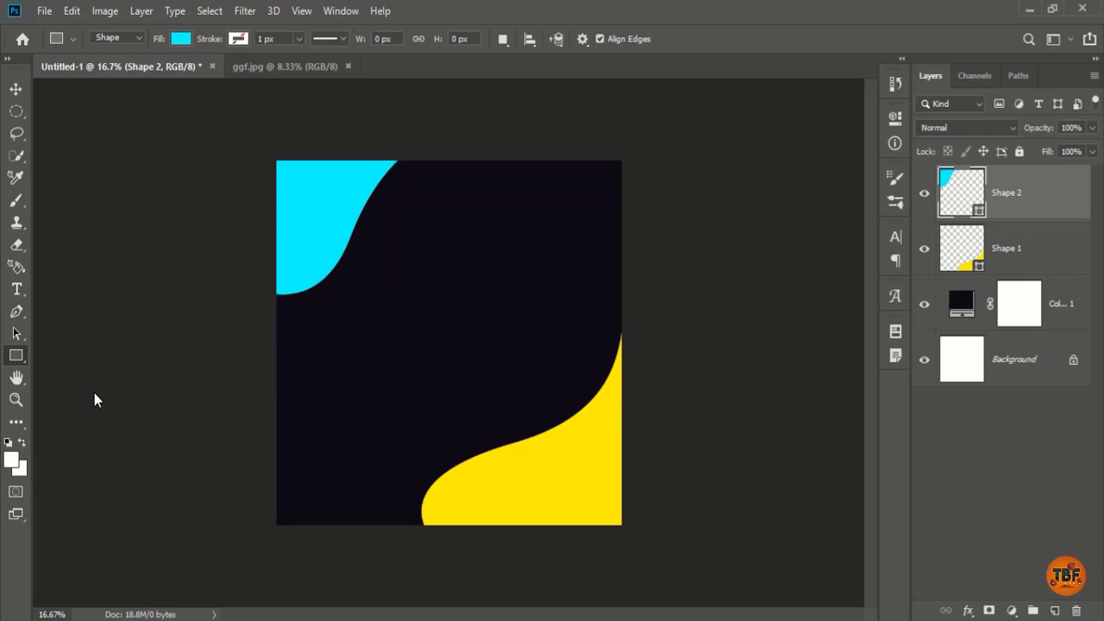
drag(389, 276, 496, 389)
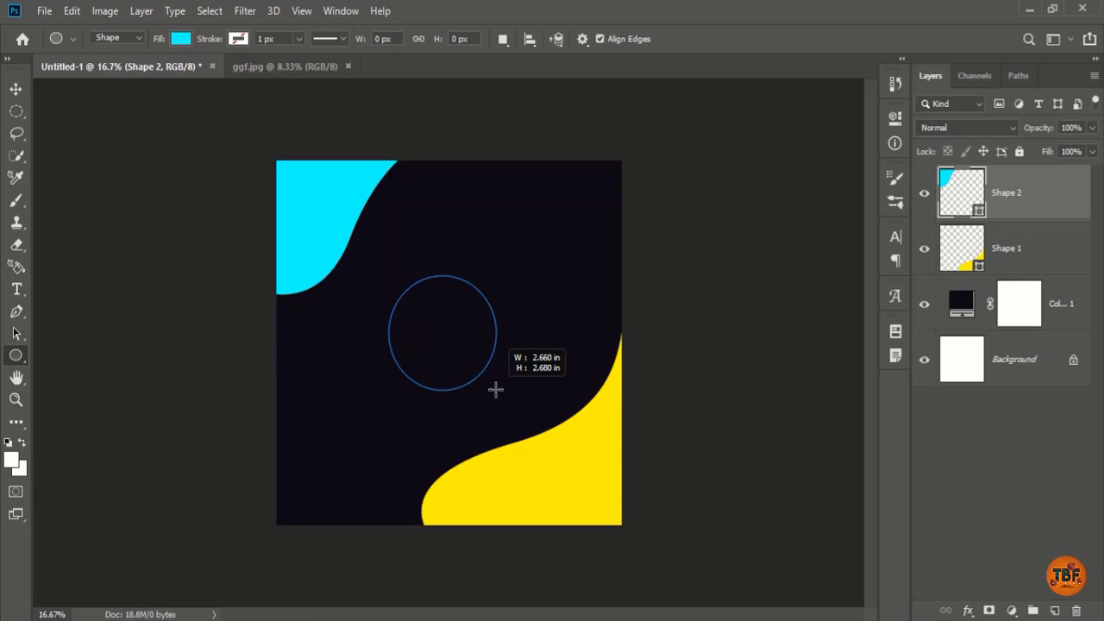
key(ctrl+z)
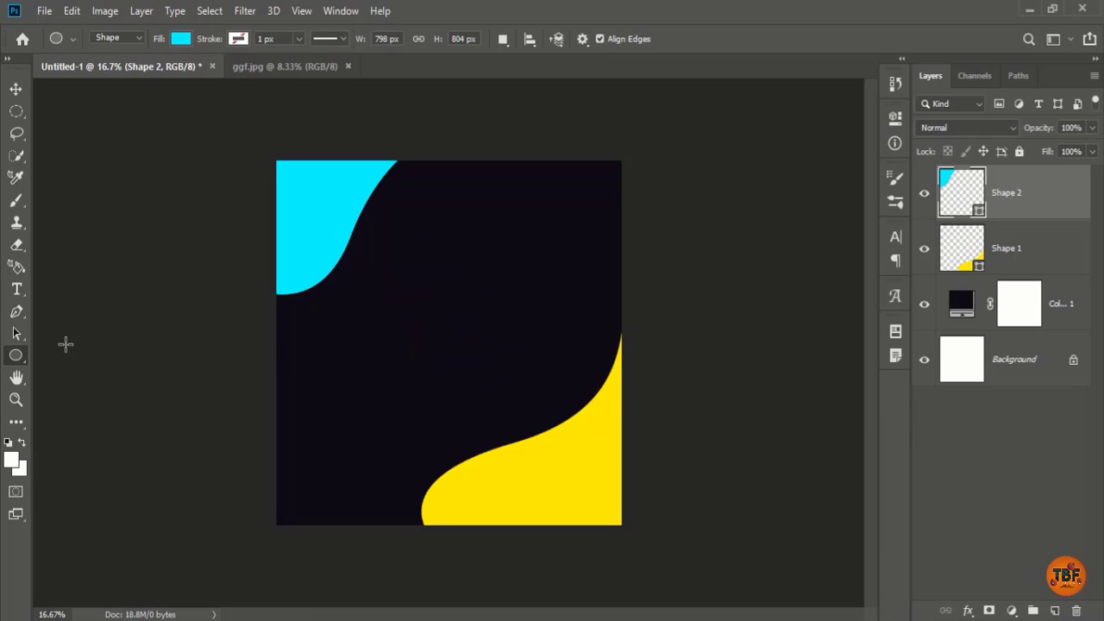
right_click(19, 360)
click(82, 387)
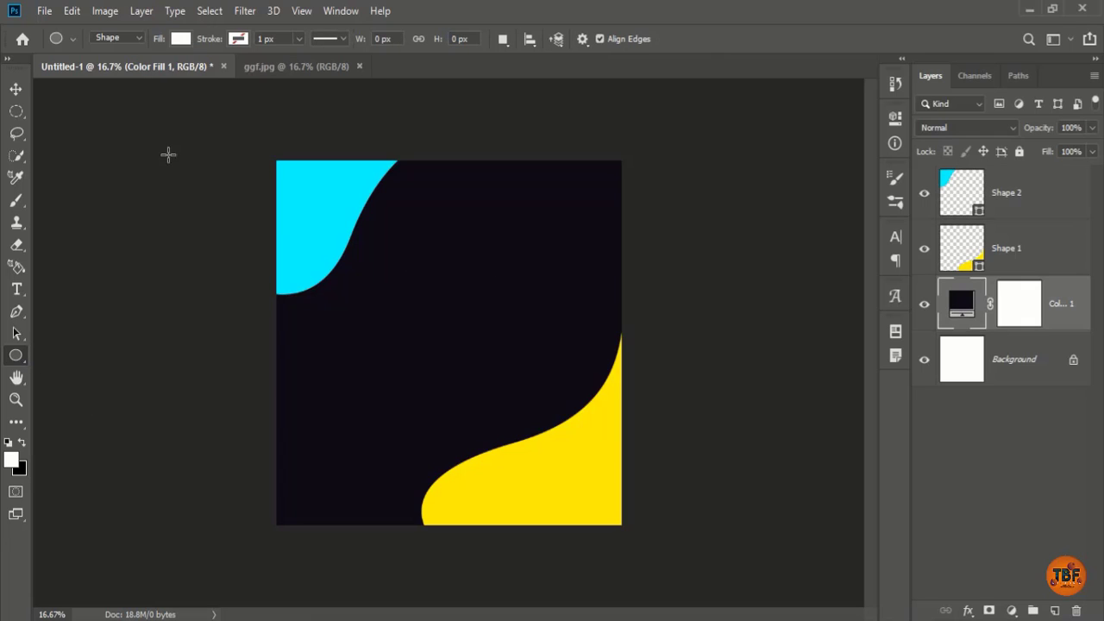
click(186, 40)
click(133, 148)
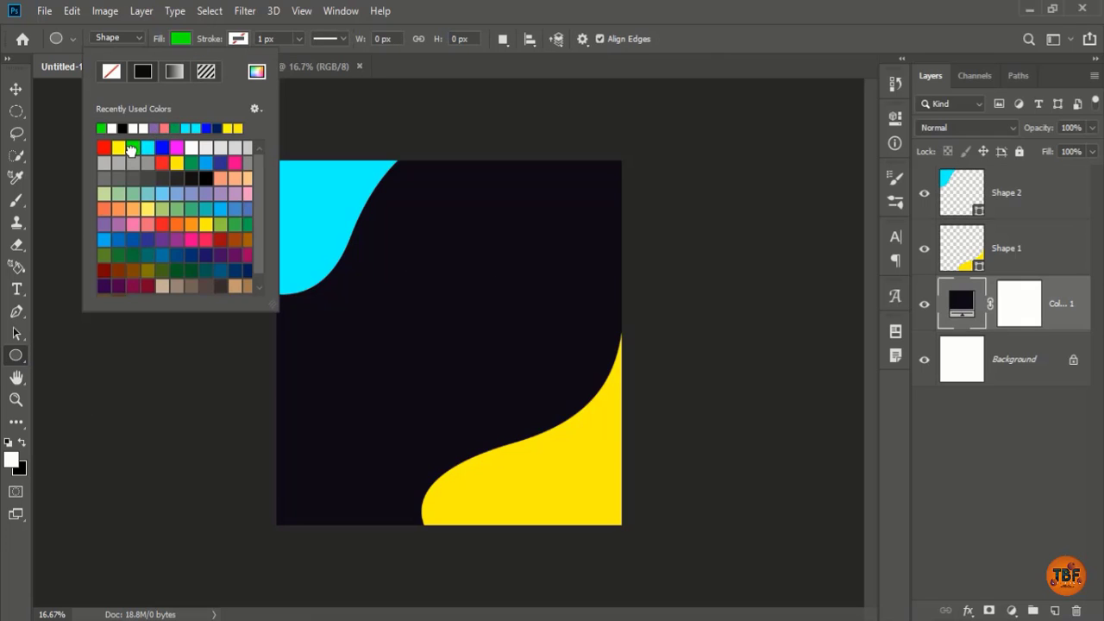
click(110, 252)
drag(371, 402, 545, 273)
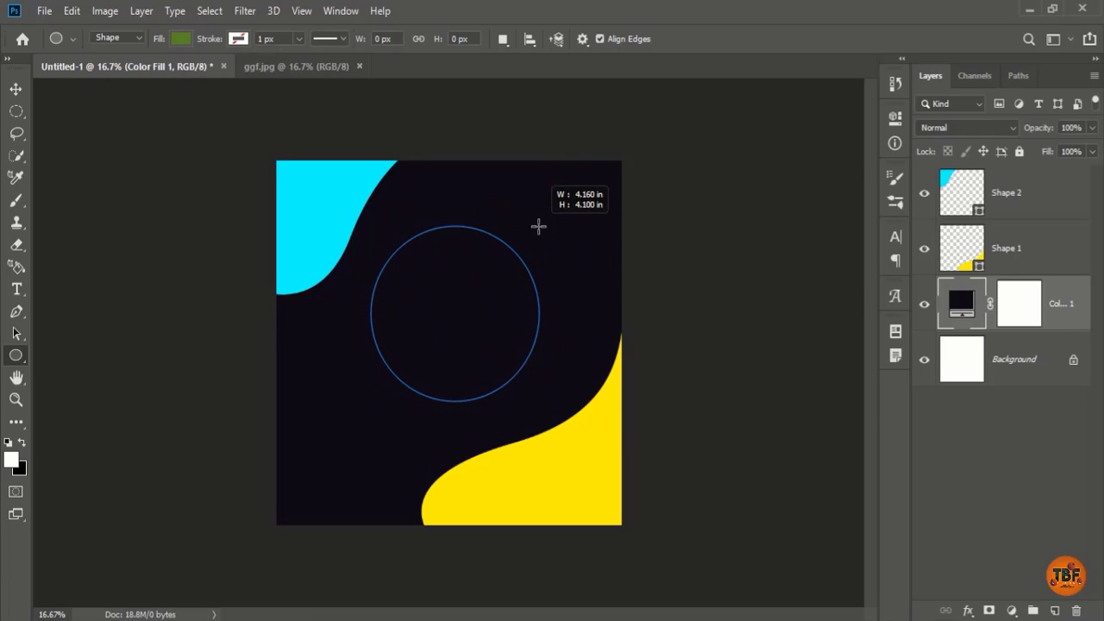
drag(546, 273, 538, 217)
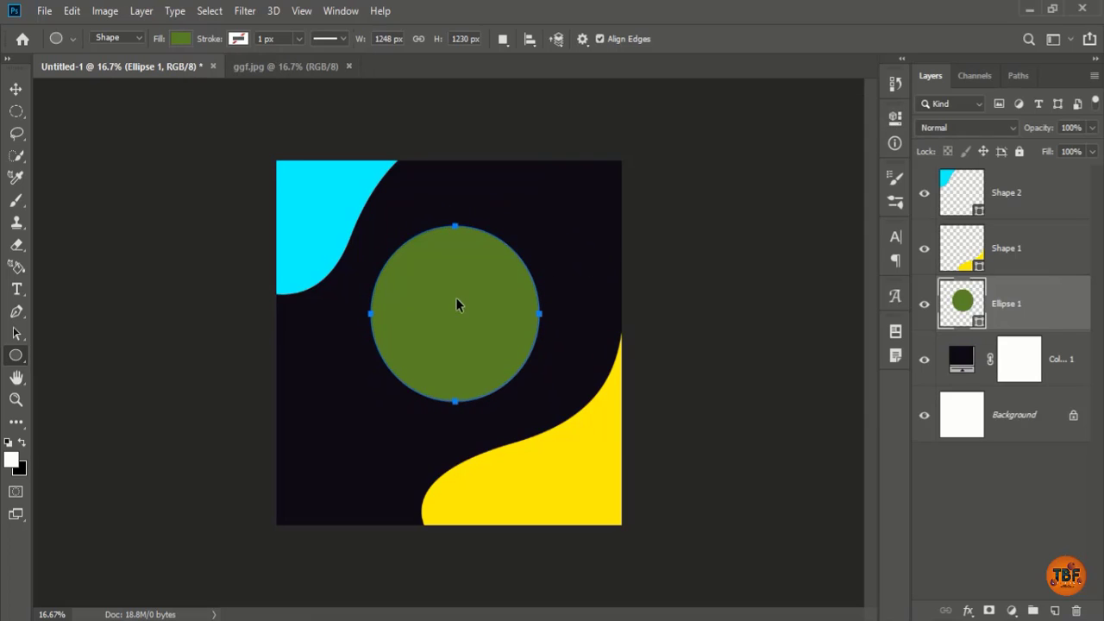
drag(458, 304, 456, 322)
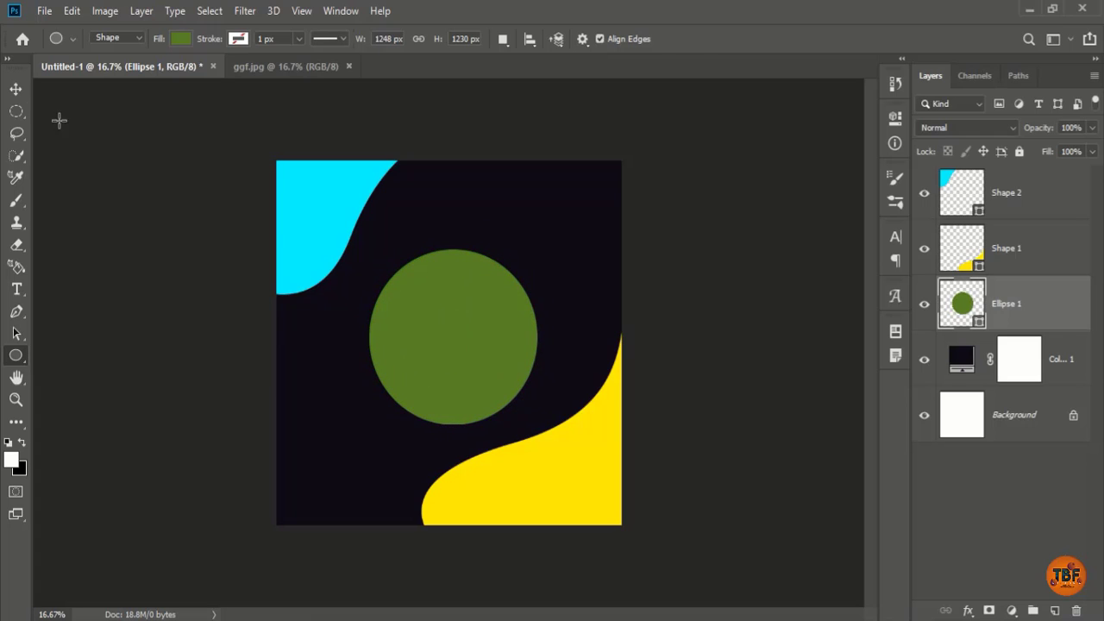
click(16, 88)
drag(427, 316, 431, 320)
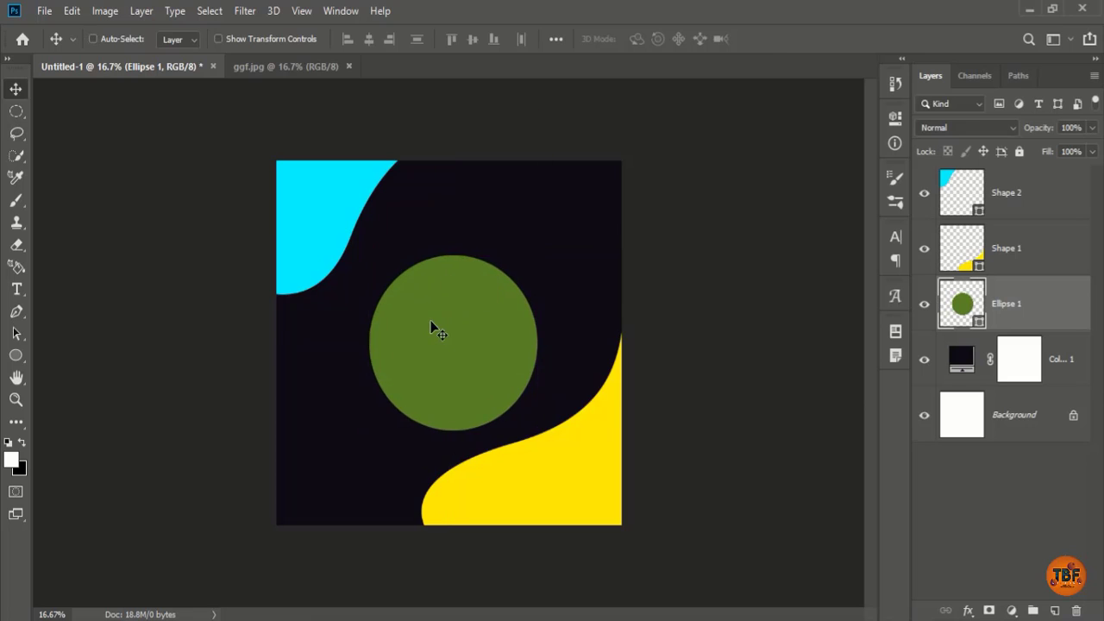
Step: Warp the green circle into a lopsided blob, then bring up the ggf.jpg photo
key(ctrl+t)
click(725, 39)
drag(369, 255, 292, 255)
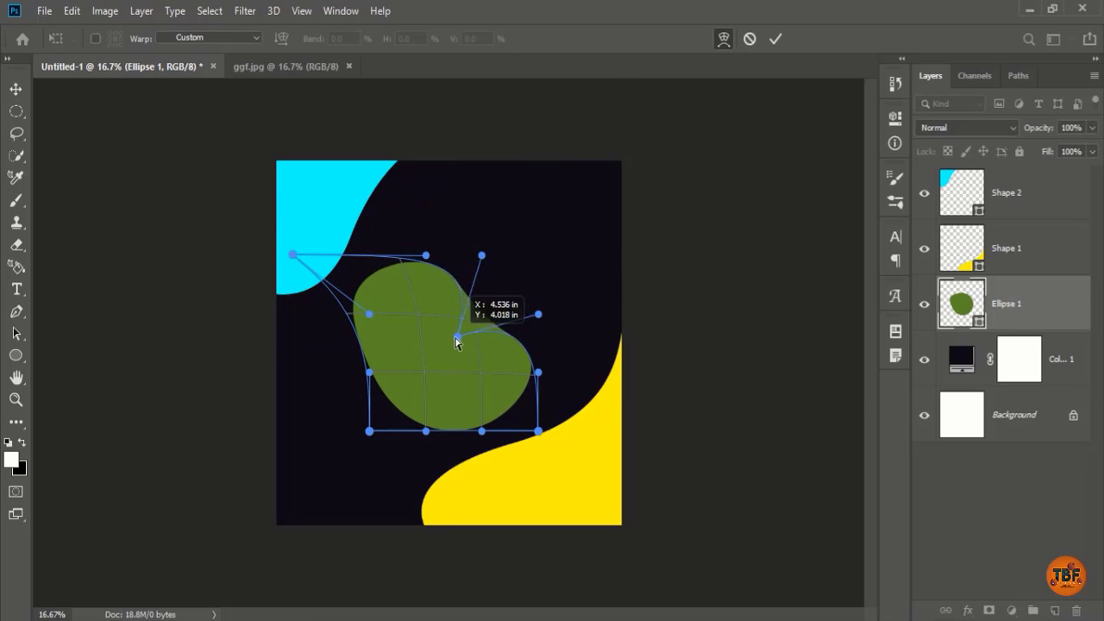
drag(481, 257, 450, 415)
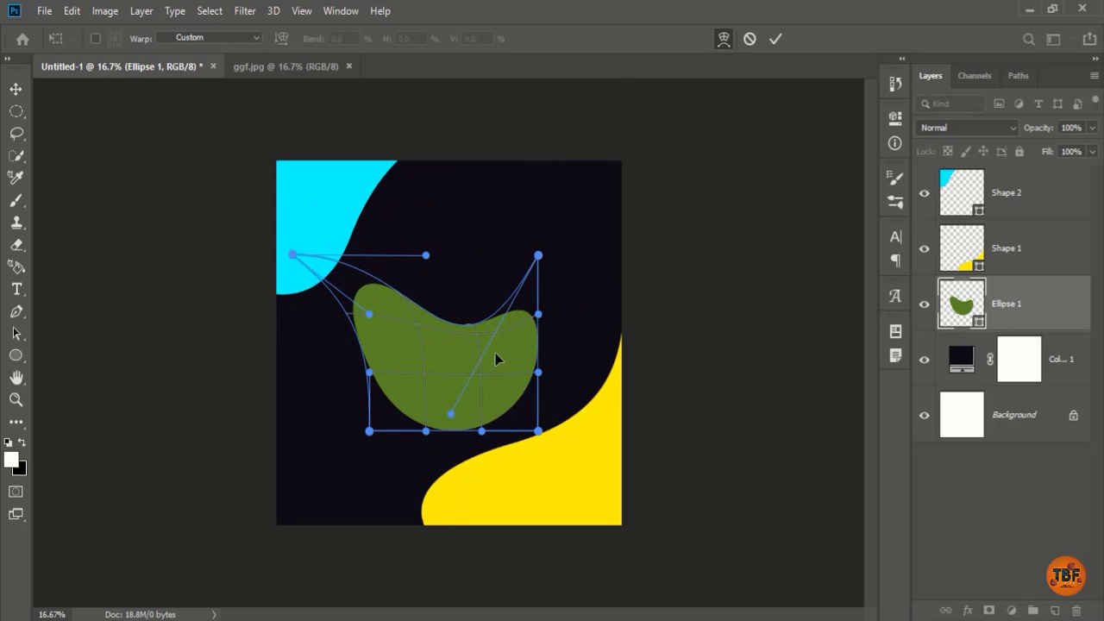
key(Return)
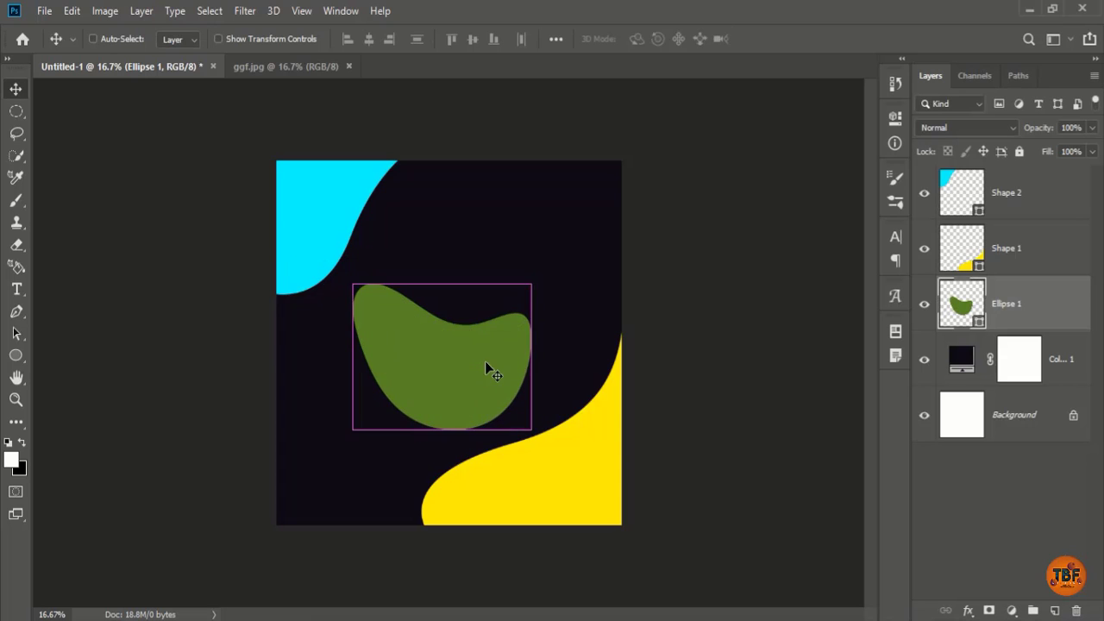
drag(485, 361, 488, 363)
key(ctrl+t)
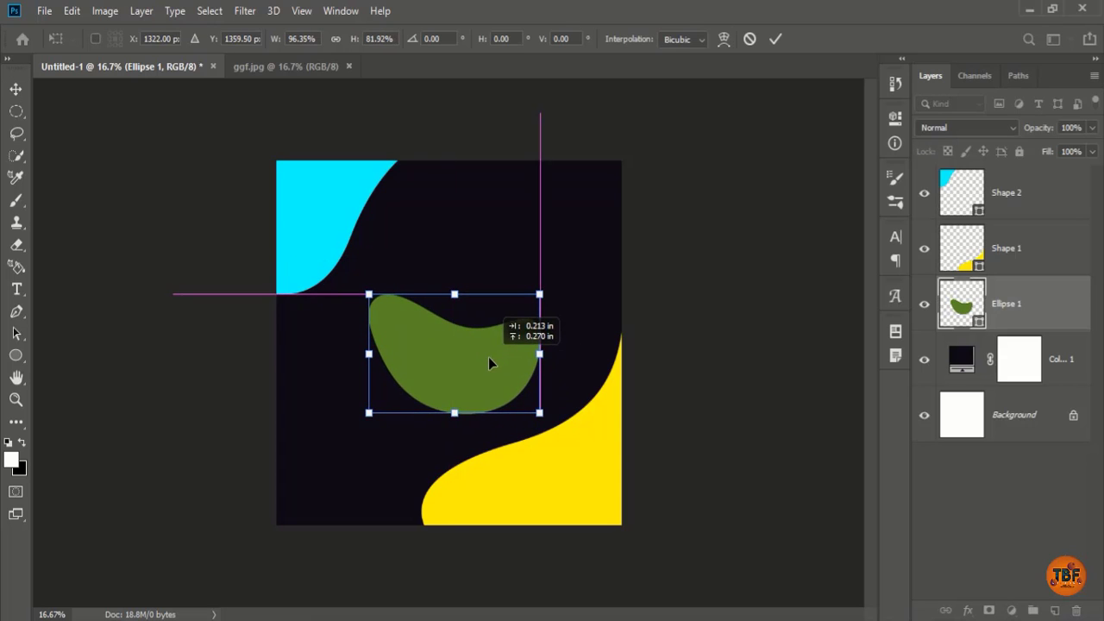
key(Return)
click(267, 64)
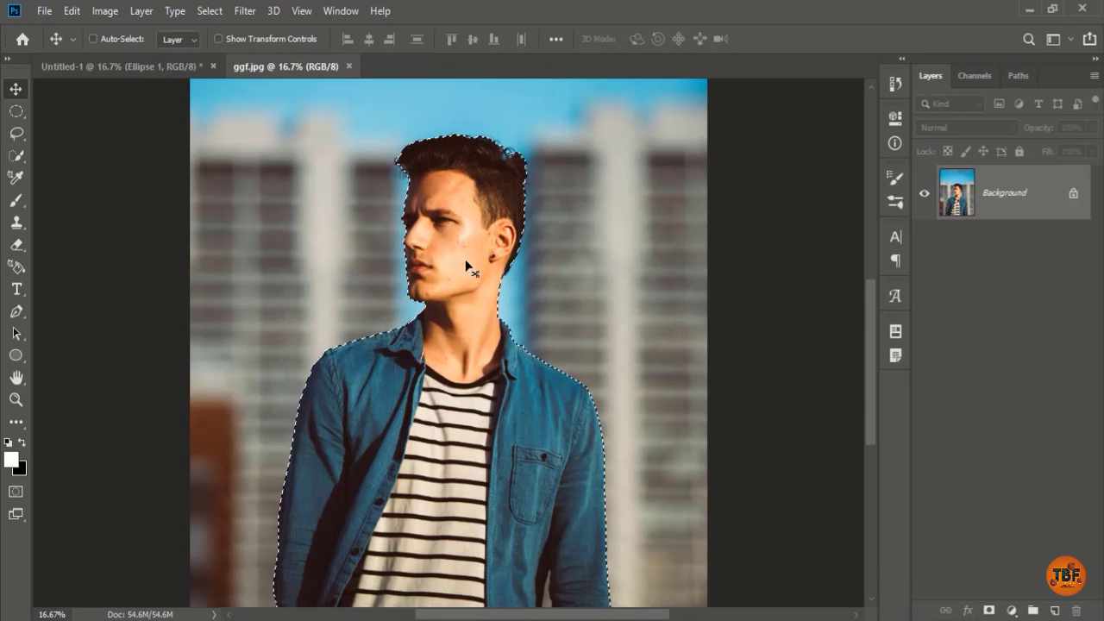
Step: Bring the man's cutout into the poster and stack it above the green blob
mouse_move(445, 315)
mouse_down()
mouse_move(207, 82)
mouse_move(457, 314)
mouse_up()
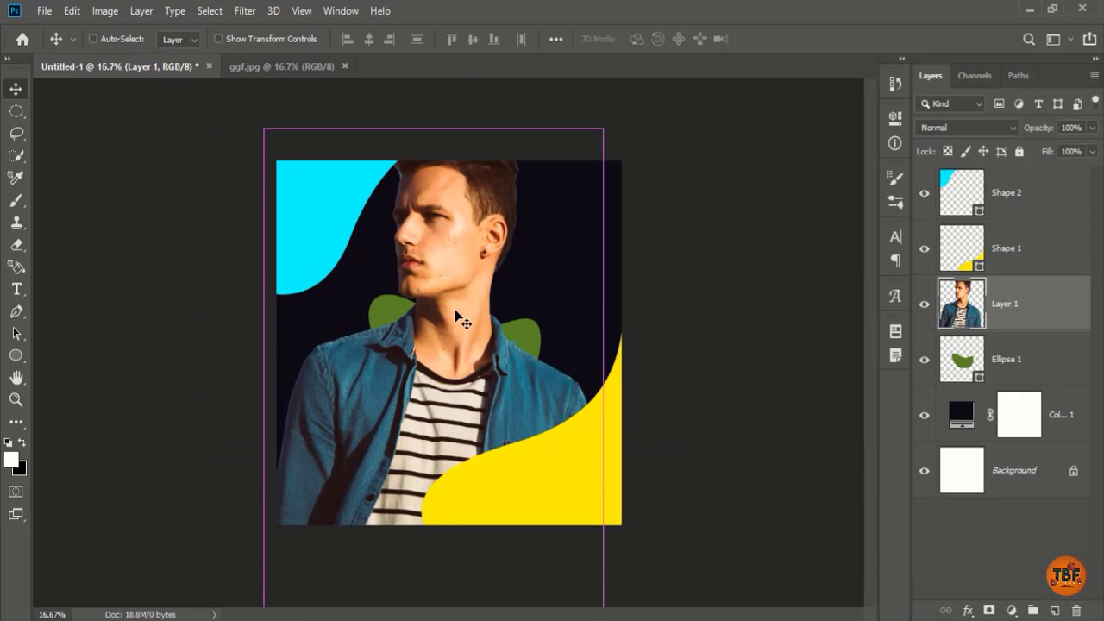
drag(1008, 310, 1029, 190)
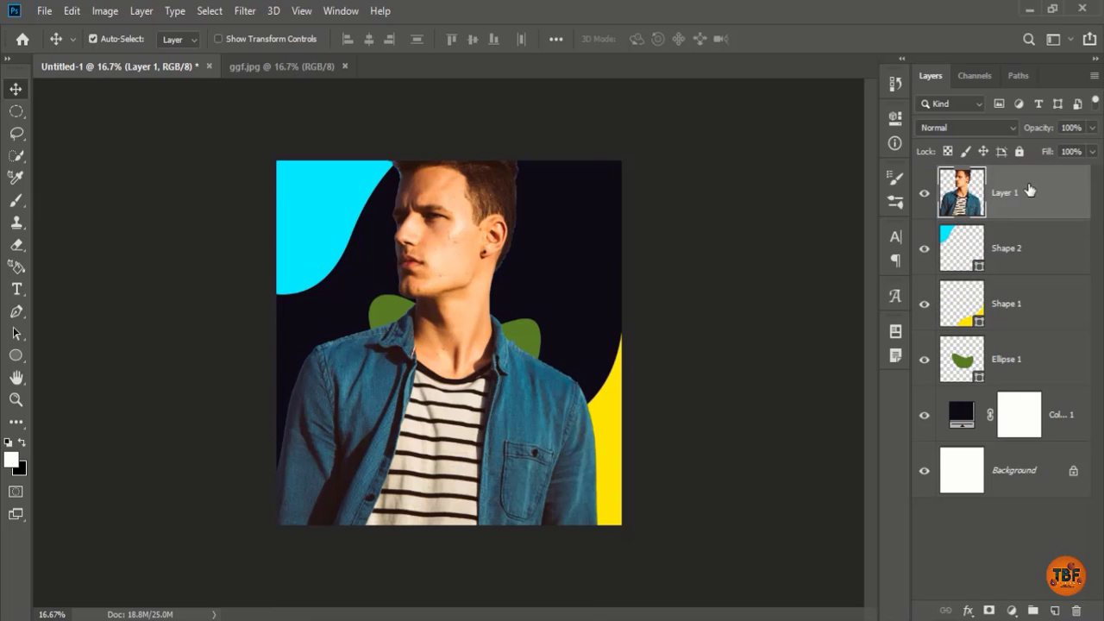
drag(1011, 358, 1007, 226)
click(1010, 194)
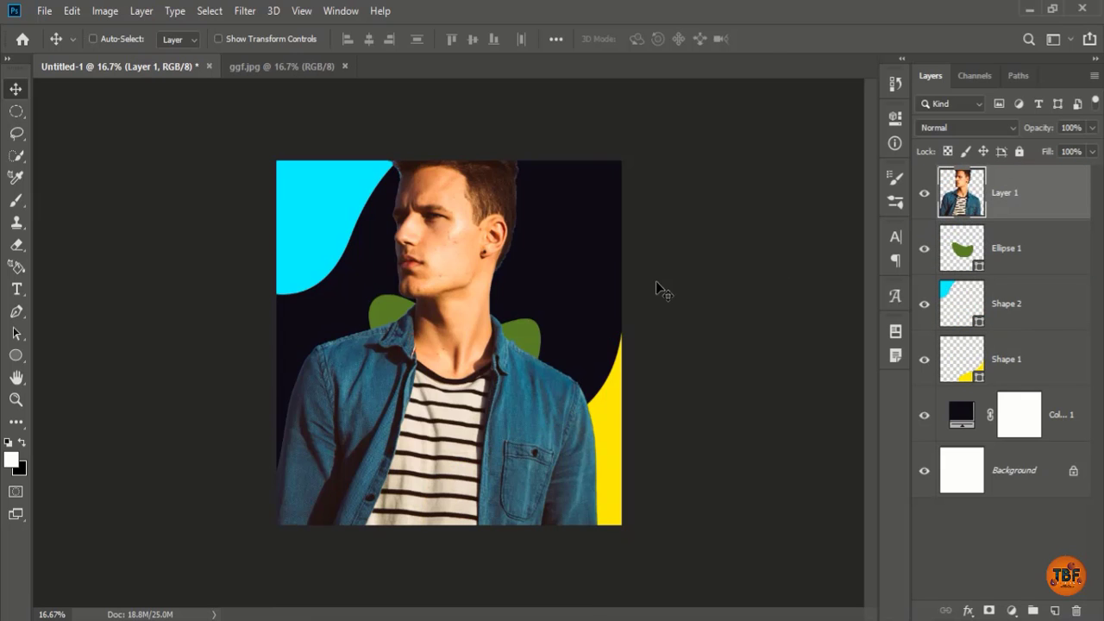
Step: Shrink the man to about 55%, raise him, and zoom in on his head
key(ctrl+t)
mouse_move(433, 128)
mouse_down()
mouse_move(443, 354)
mouse_move(461, 241)
mouse_up()
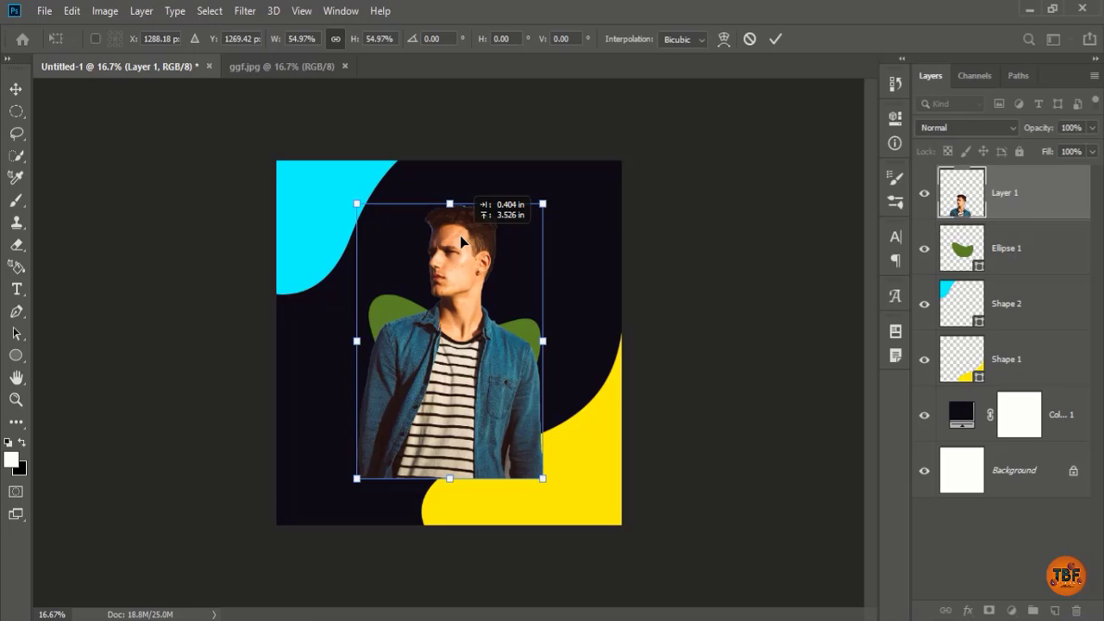
key(Return)
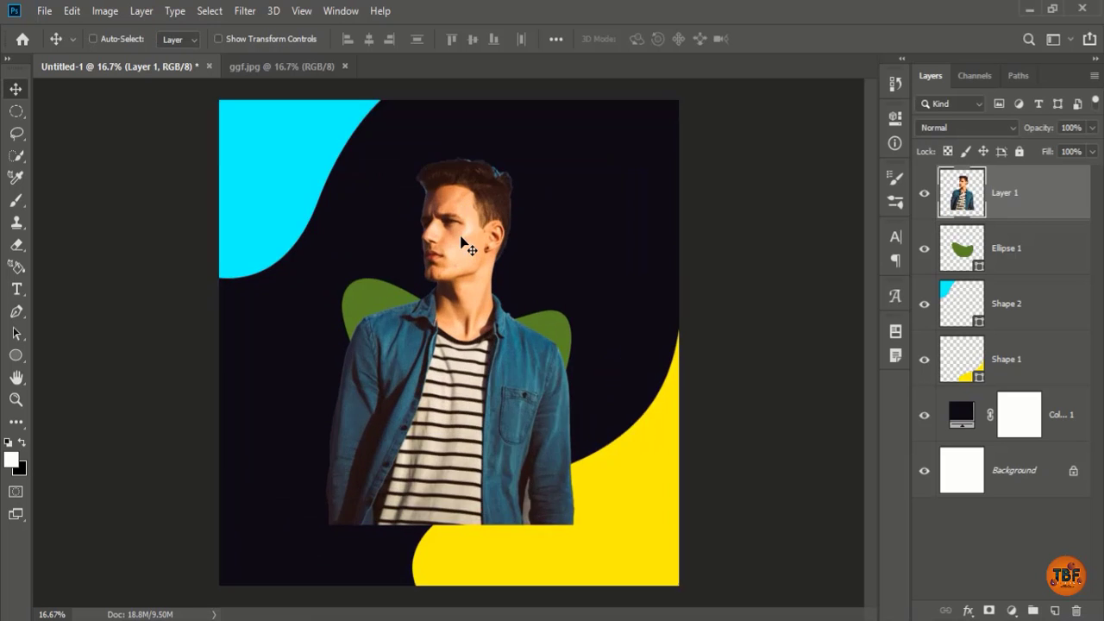
key(ctrl+plus)
key(ctrl+plus)
key(ctrl+plus)
key(ctrl+minus)
scroll(592, 463, up, 1)
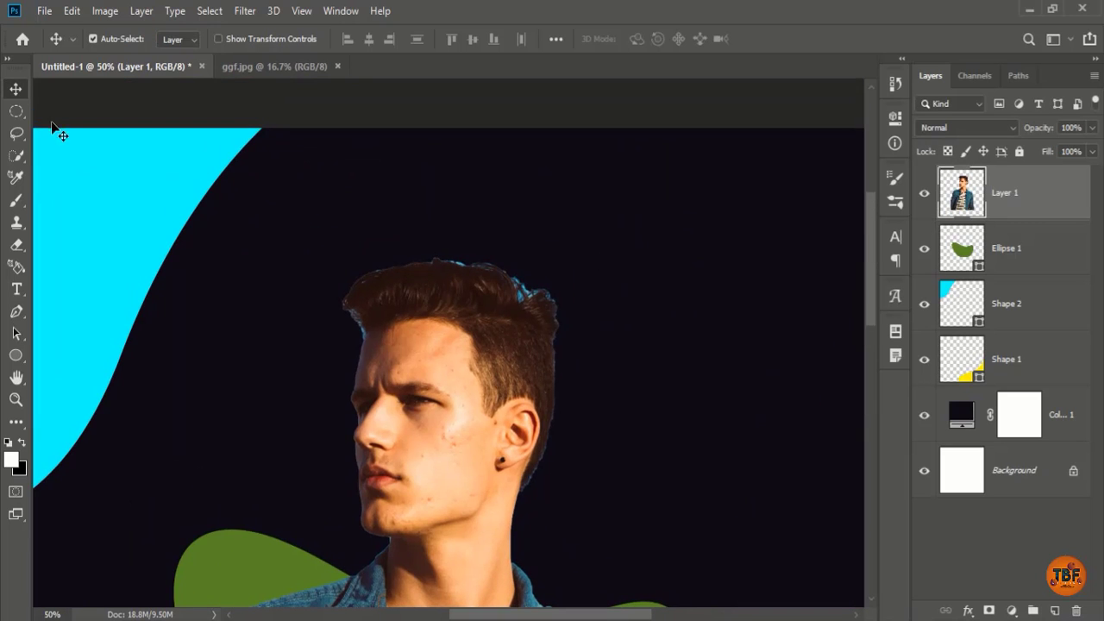
Step: Erase the stray hair strands on the right of the man's head with a 102 px eraser
click(17, 244)
right_click(323, 275)
text(102)
key(Return)
drag(517, 276, 571, 371)
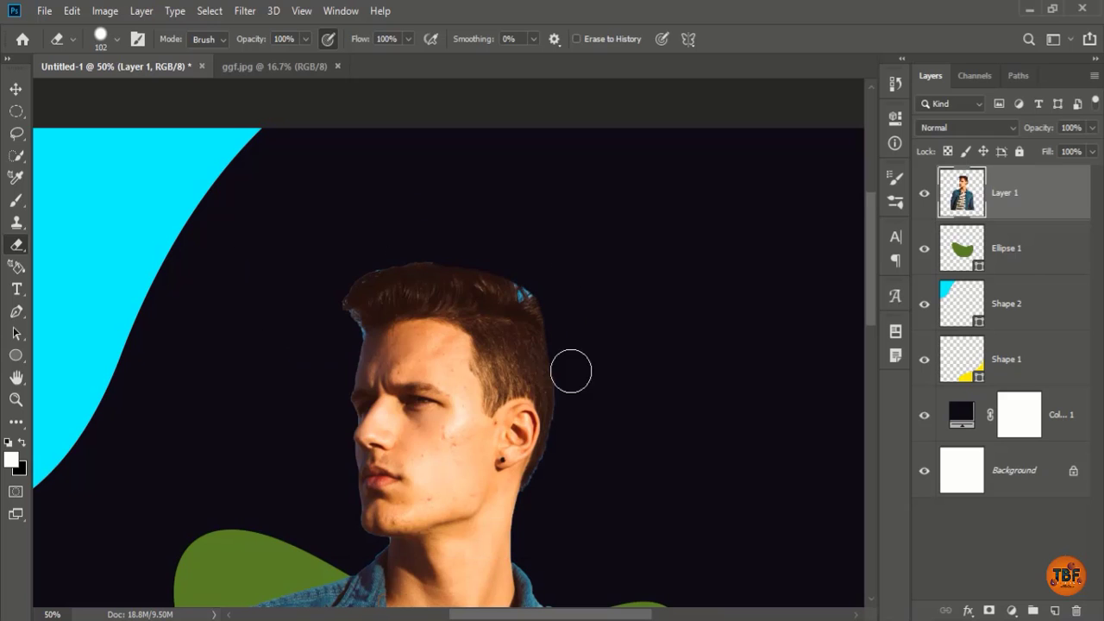
key(ctrl+z)
right_click(595, 274)
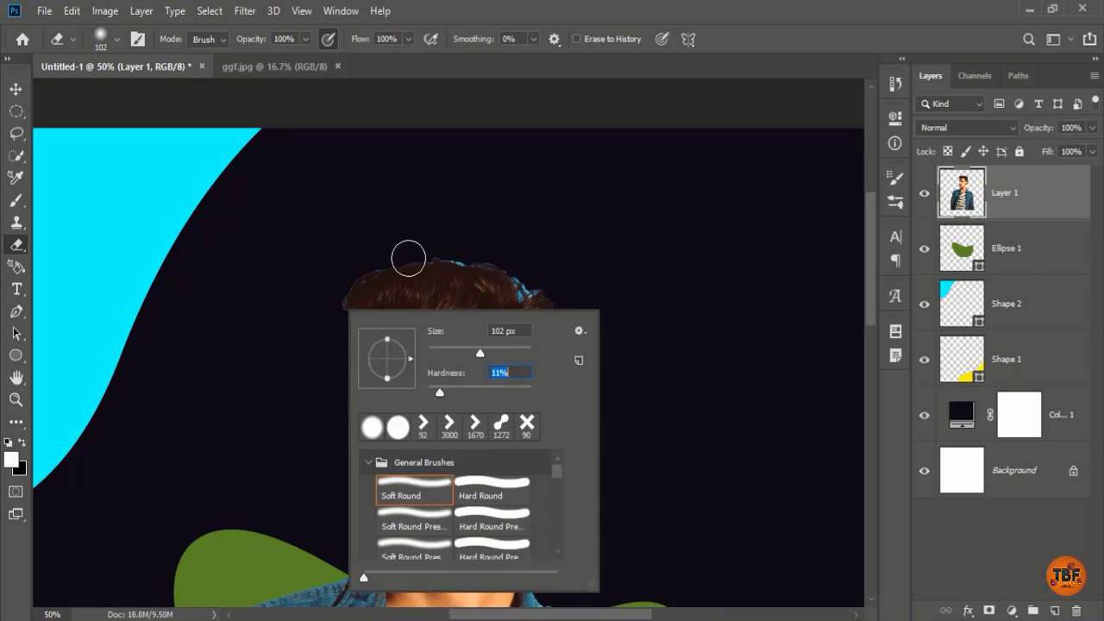
key(Return)
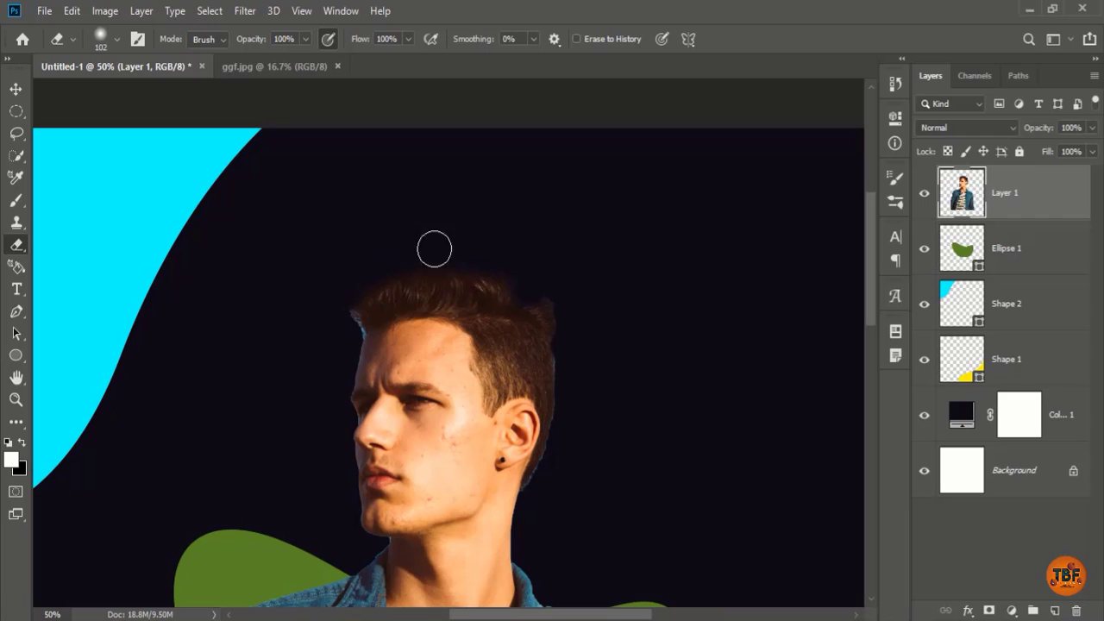
drag(556, 454, 548, 276)
scroll(343, 452, down, 3)
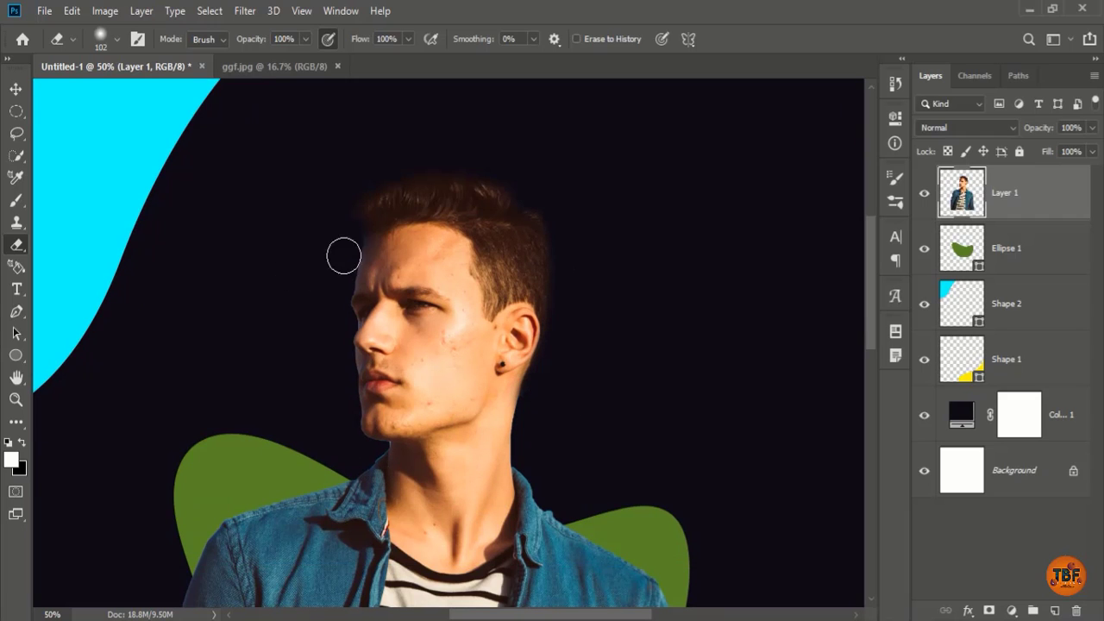
key(ctrl+minus)
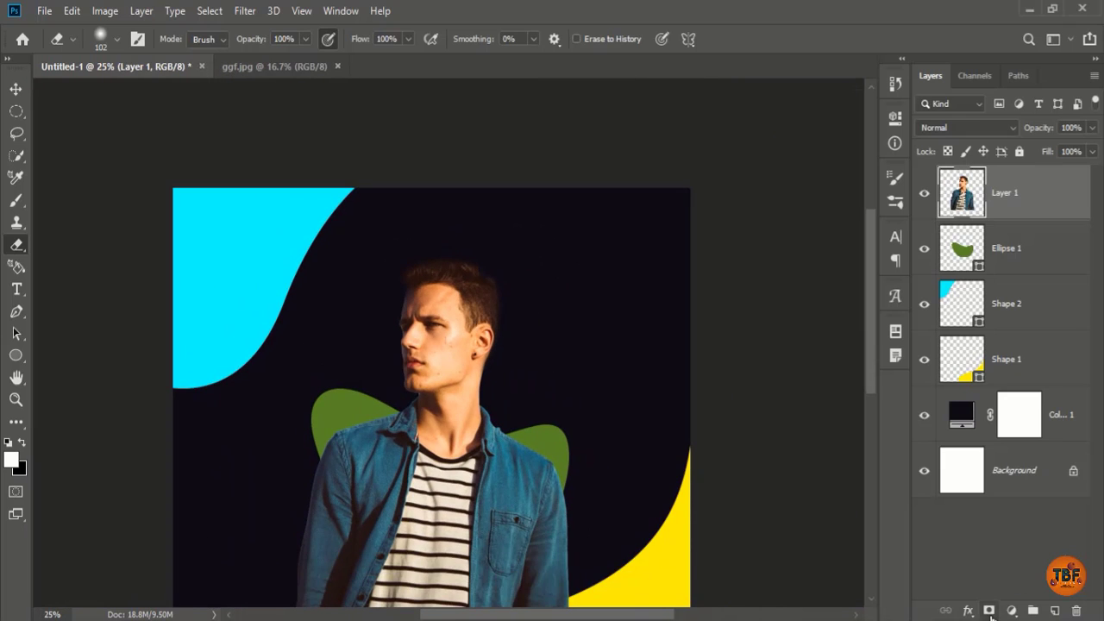
click(1011, 611)
Step: Add a Black & White adjustment clipped to the man's Layer 1, mask density 55%
click(997, 475)
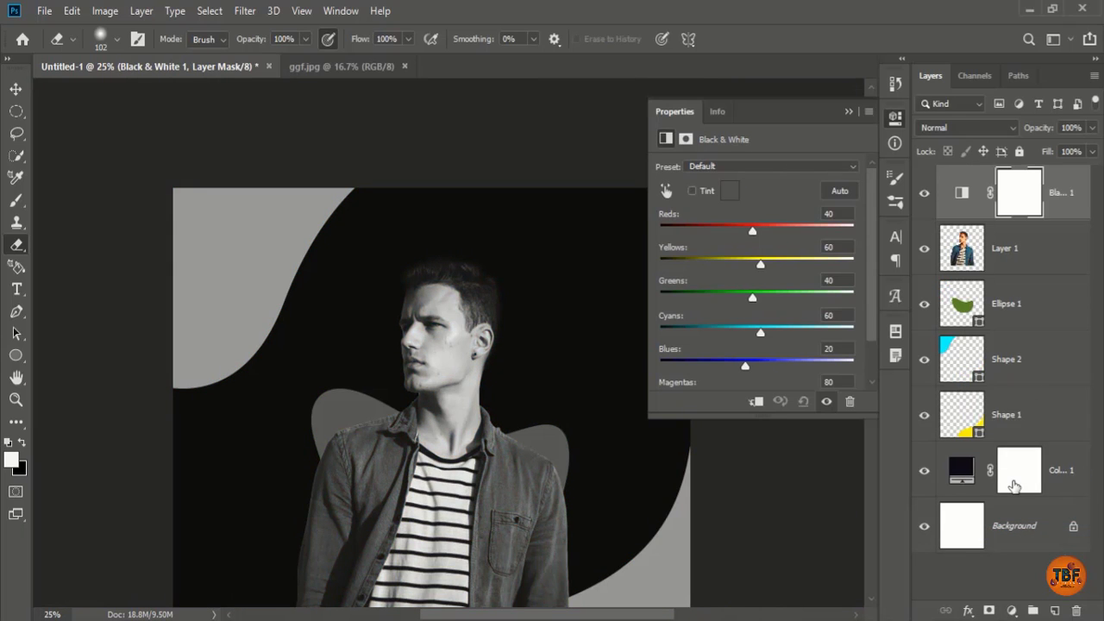
key(ctrl+z)
click(1014, 611)
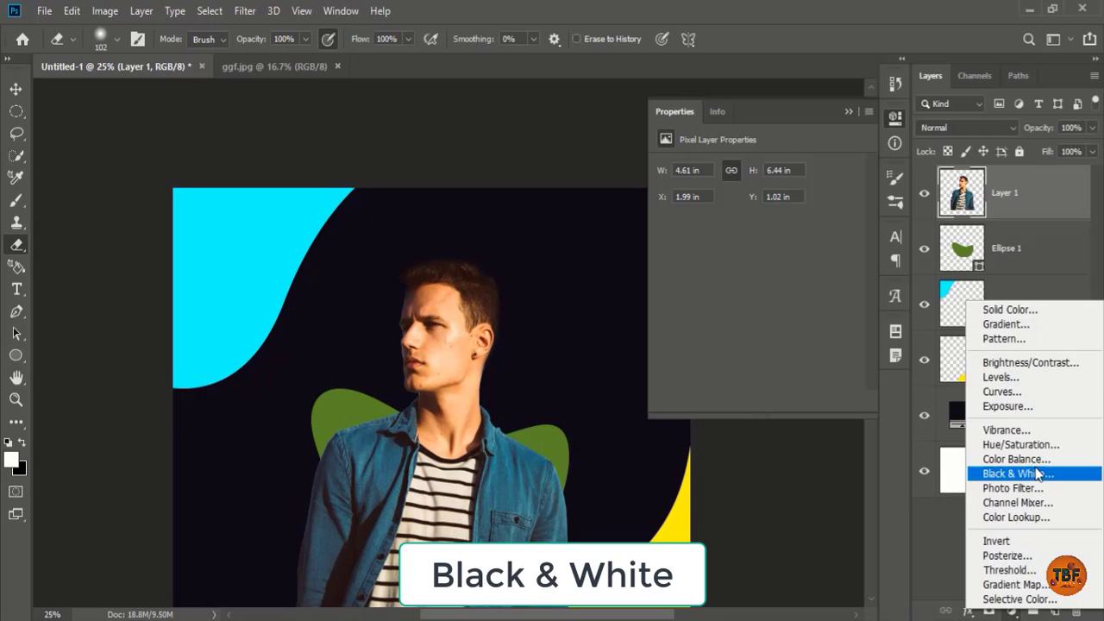
click(992, 470)
click(756, 402)
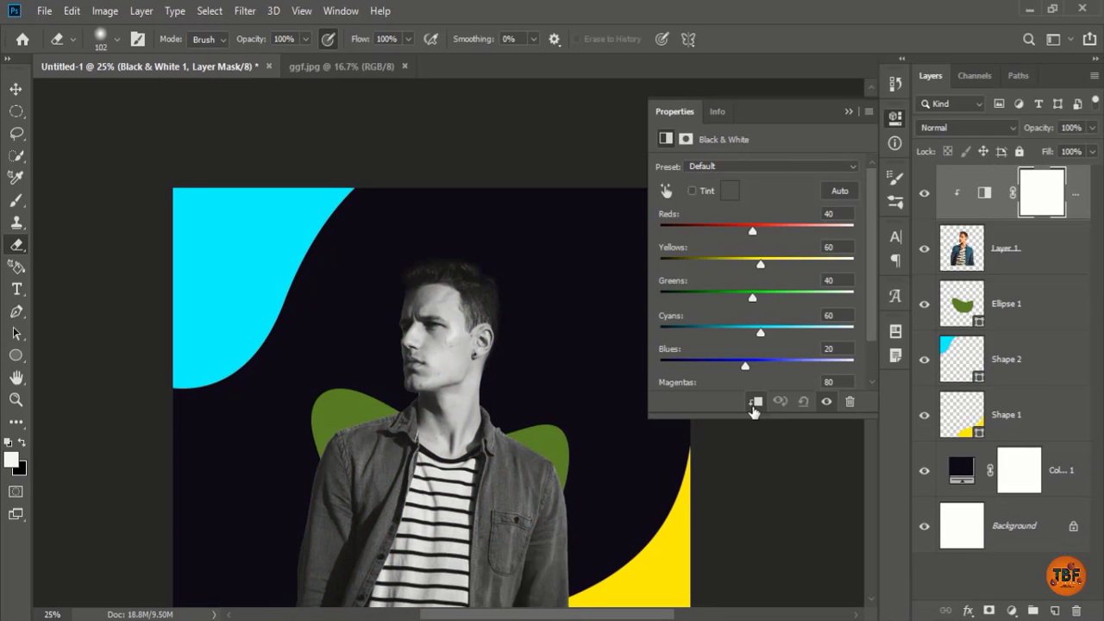
click(1040, 187)
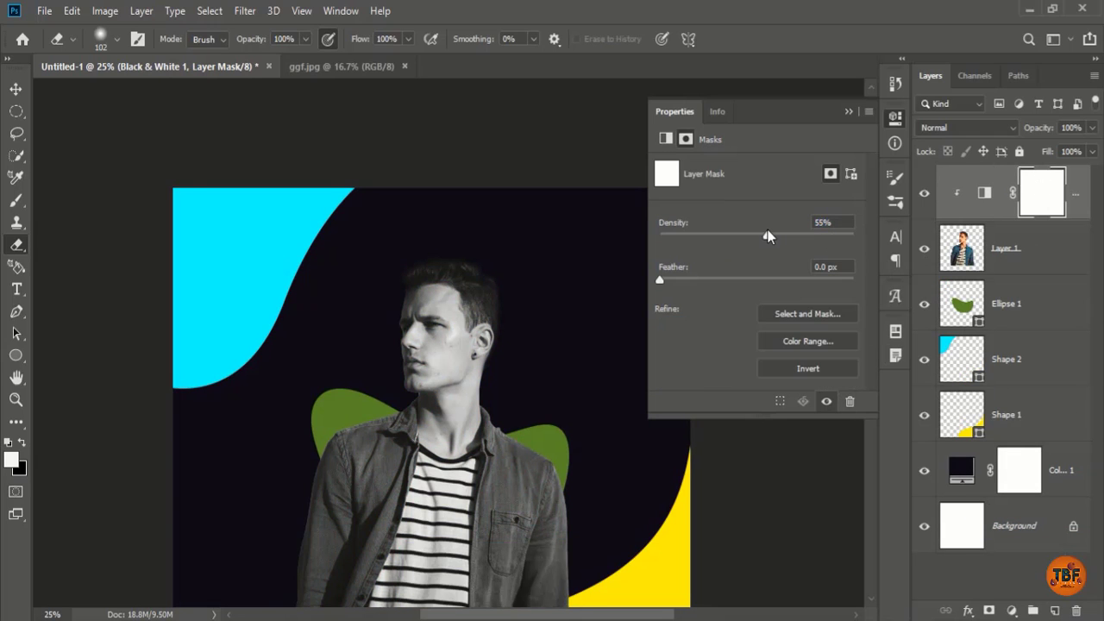
click(895, 119)
click(1015, 611)
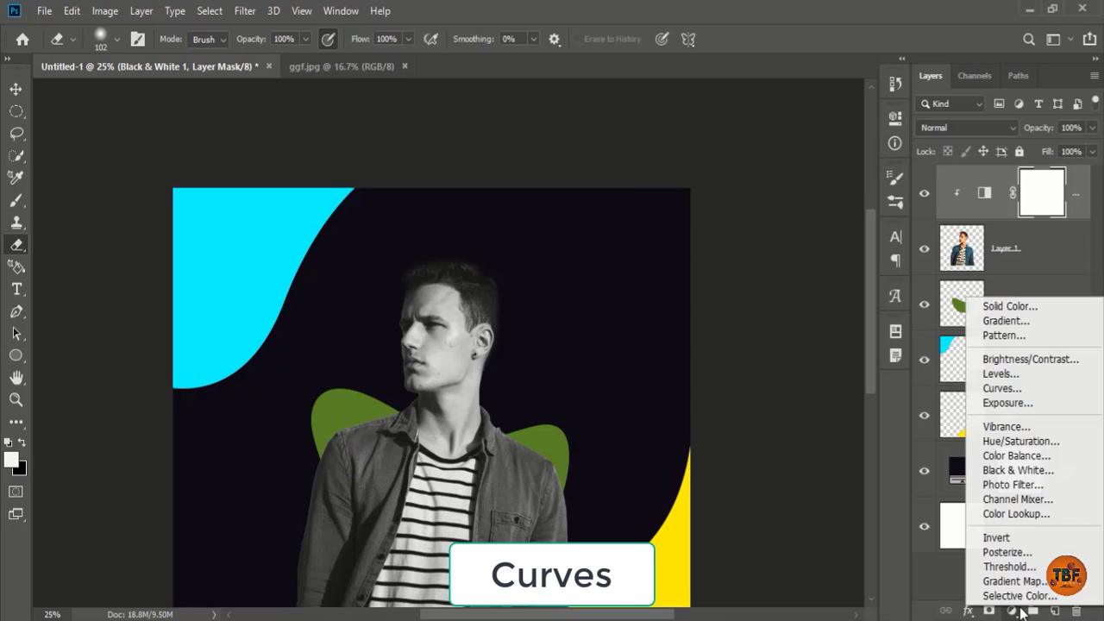
Step: Add a Curves adjustment deepening shadows and a Levels adjustment with white input 213
click(1000, 388)
mouse_move(740, 325)
mouse_down()
mouse_move(732, 357)
mouse_move(766, 320)
mouse_up()
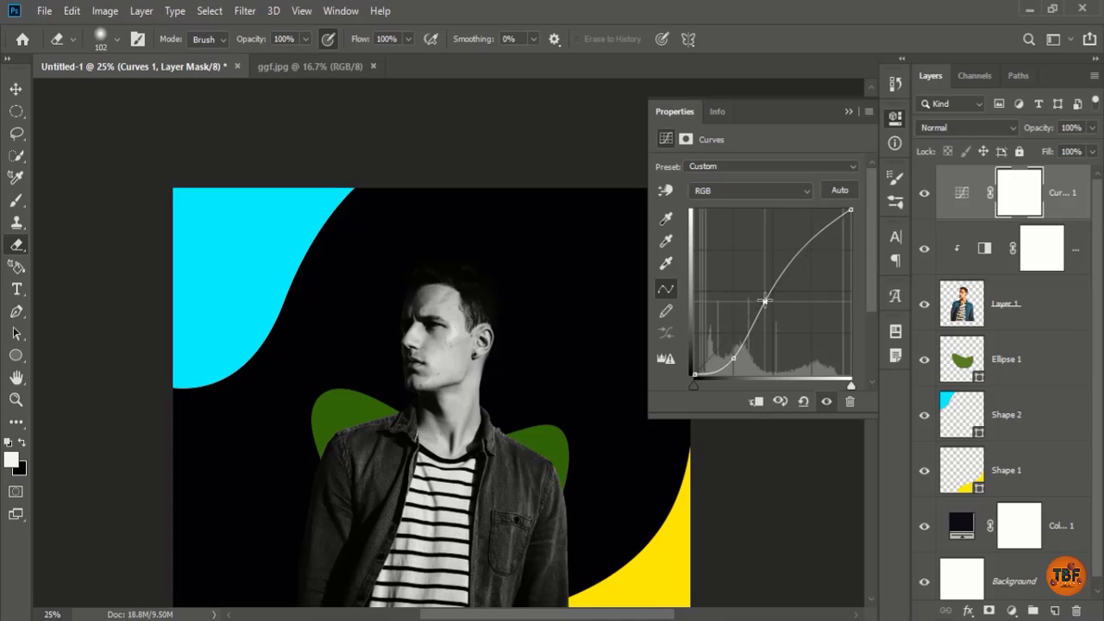
click(893, 120)
click(1012, 611)
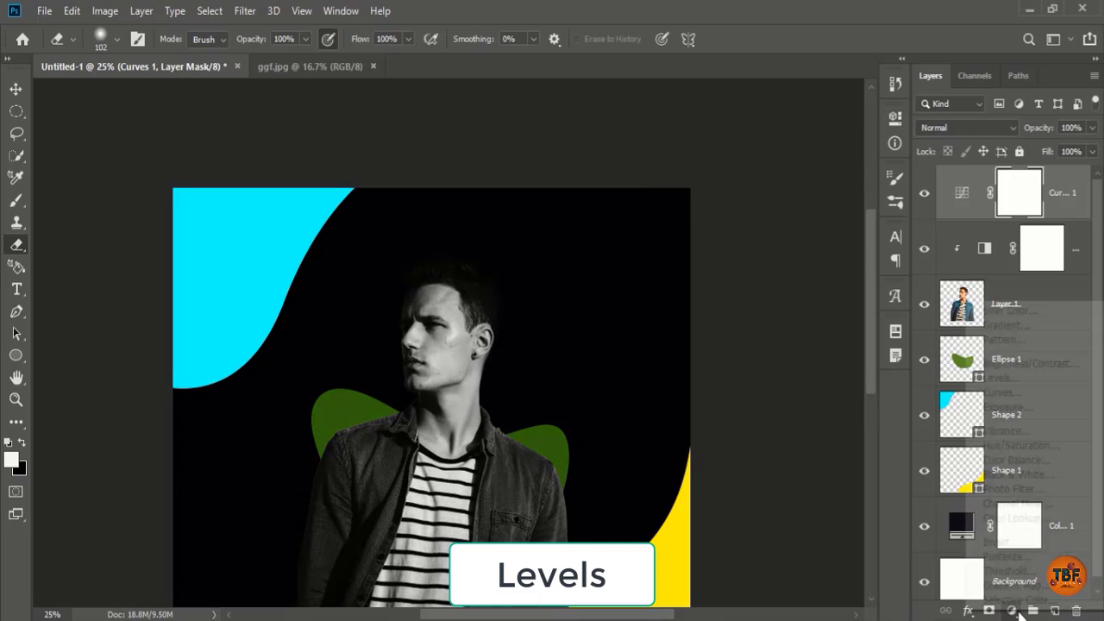
click(992, 377)
drag(856, 292, 762, 293)
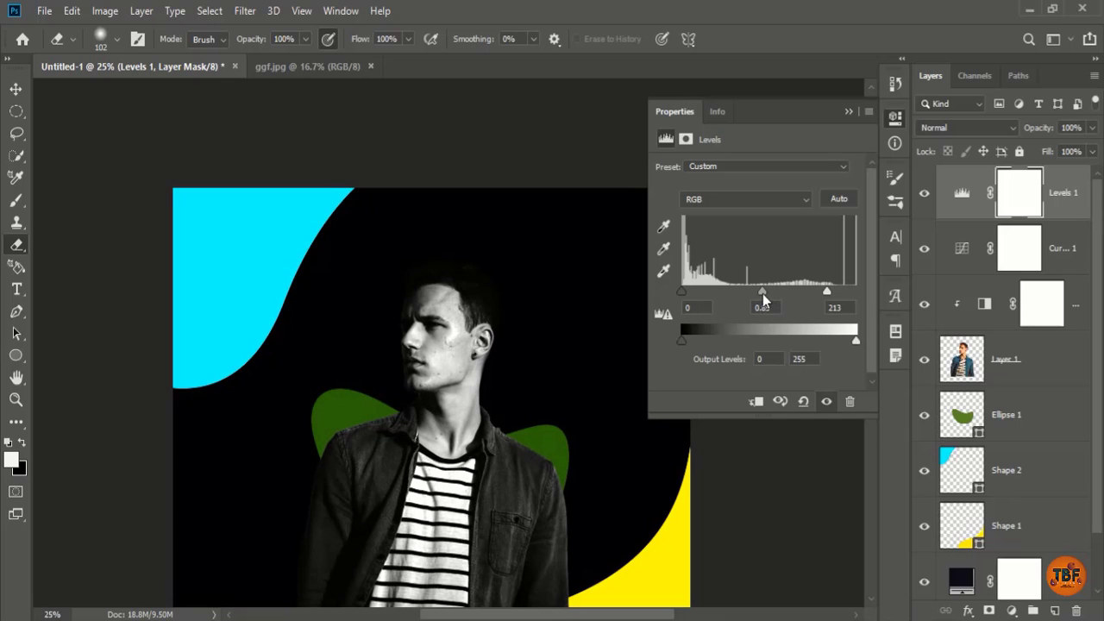
click(896, 118)
Step: Add a Brightness/Contrast adjustment at brightness -26, contrast 17, clipped to the layer below
click(1012, 611)
click(1031, 368)
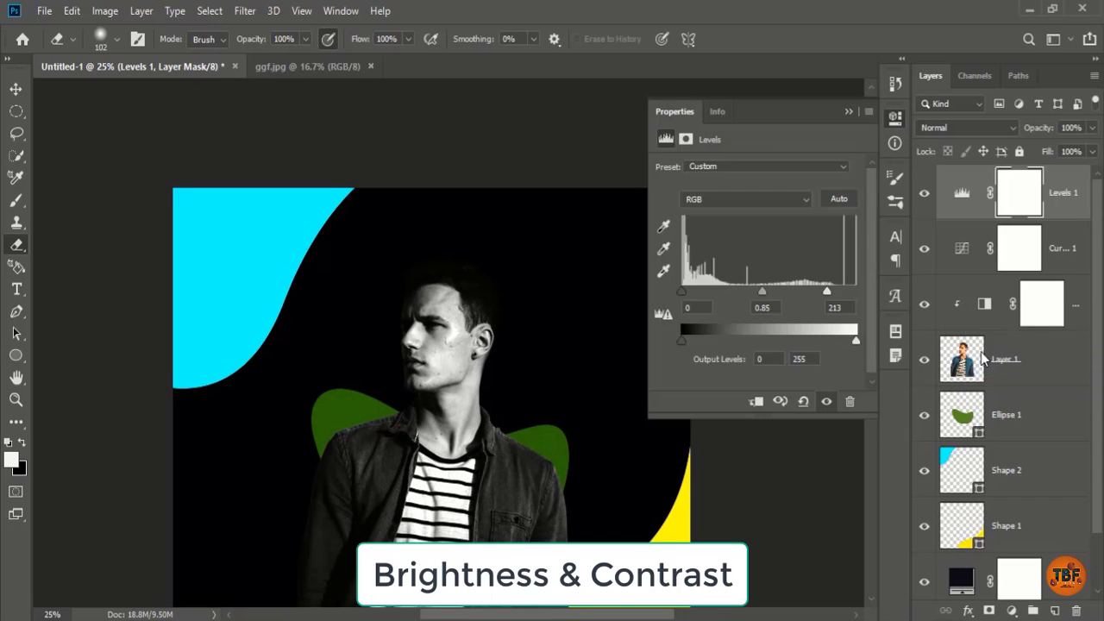
drag(756, 213, 738, 216)
drag(778, 247, 773, 248)
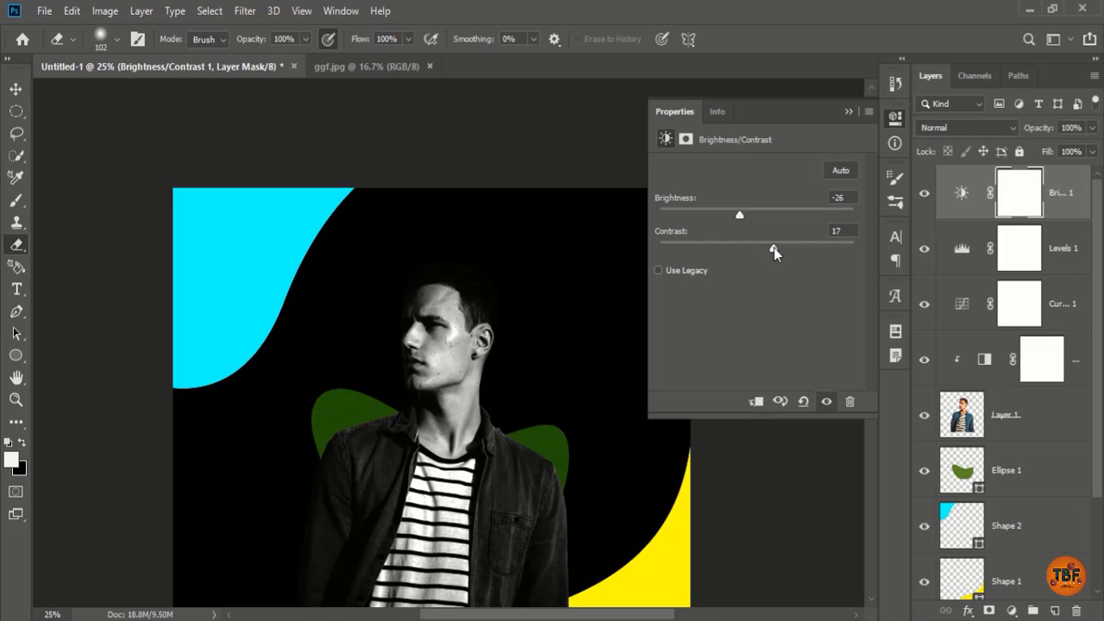
click(755, 401)
click(896, 118)
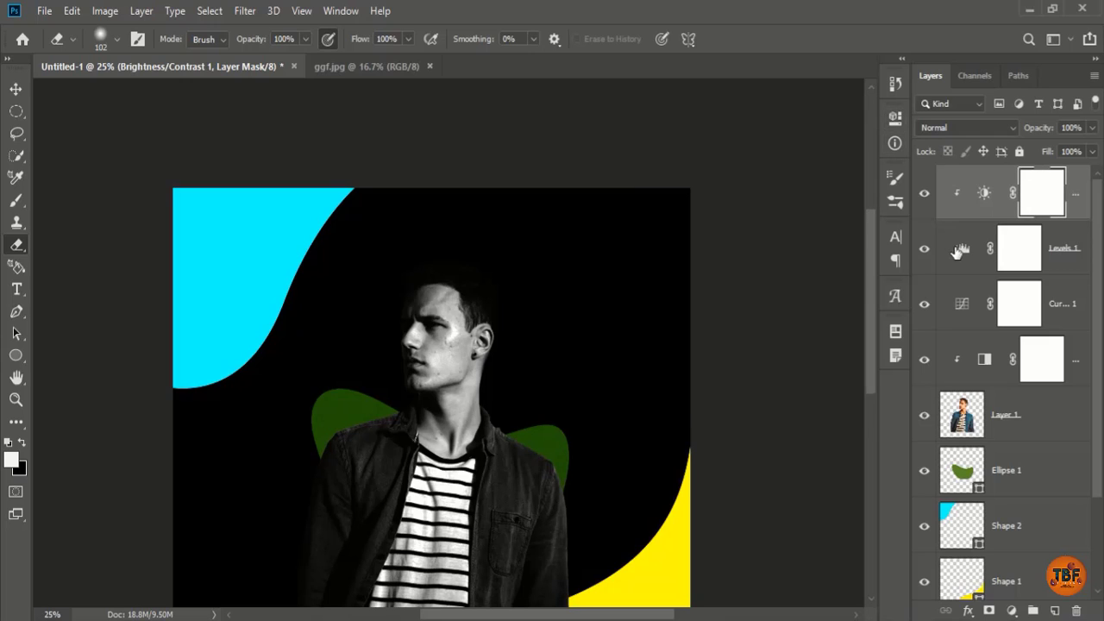
double_click(959, 251)
Step: Clip the Levels and Curves adjustments to the man and group them with his photo
click(755, 401)
click(962, 303)
click(756, 401)
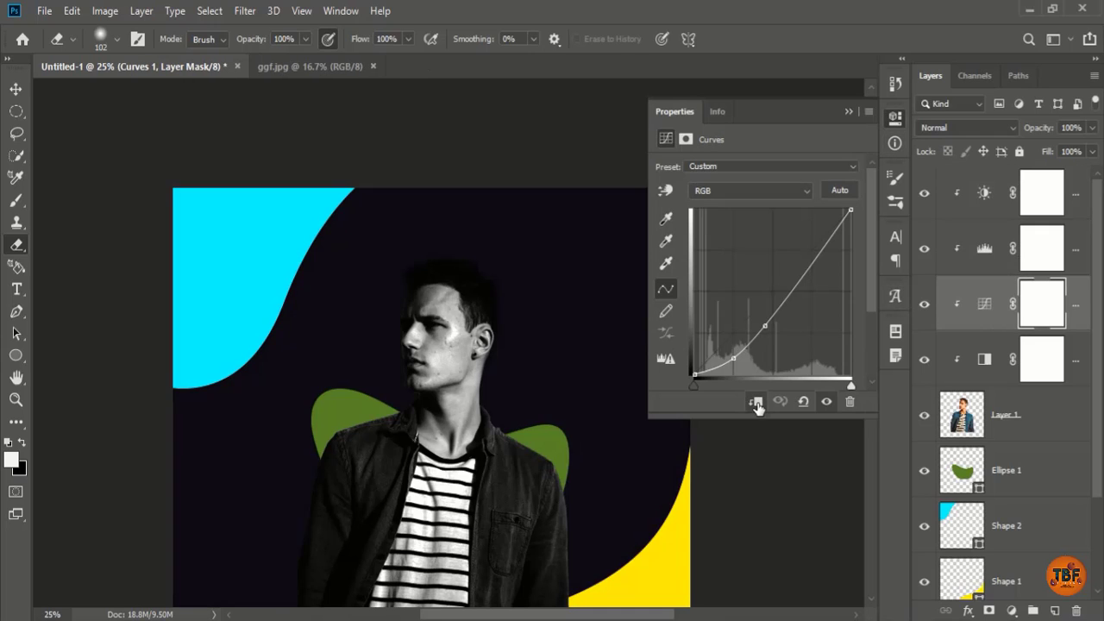
click(897, 121)
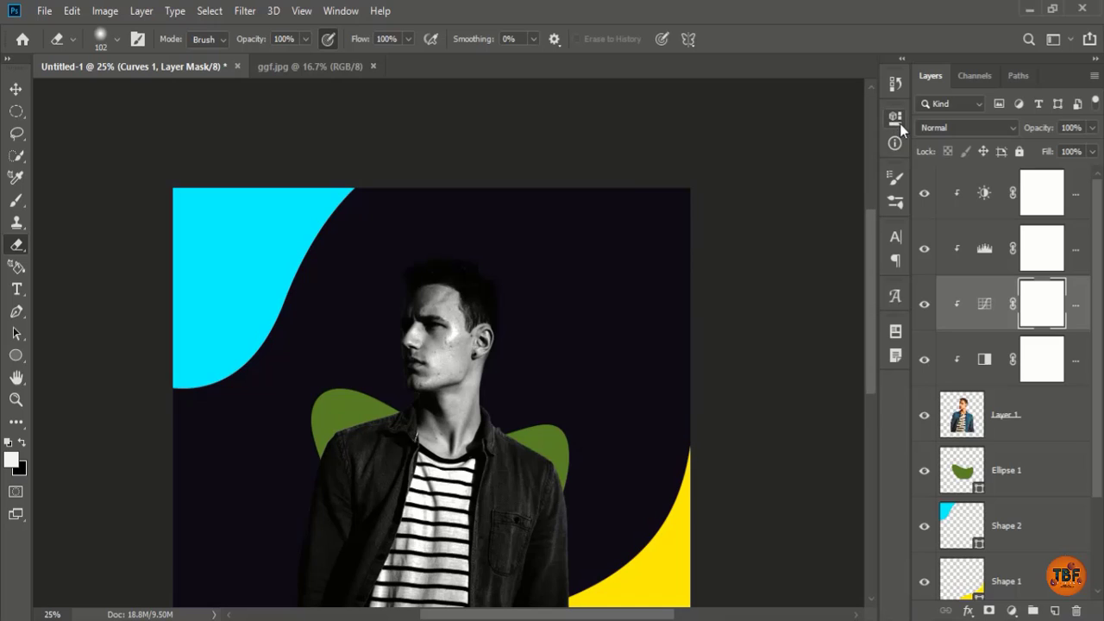
click(1063, 390)
shift+click(1074, 205)
key(ctrl+g)
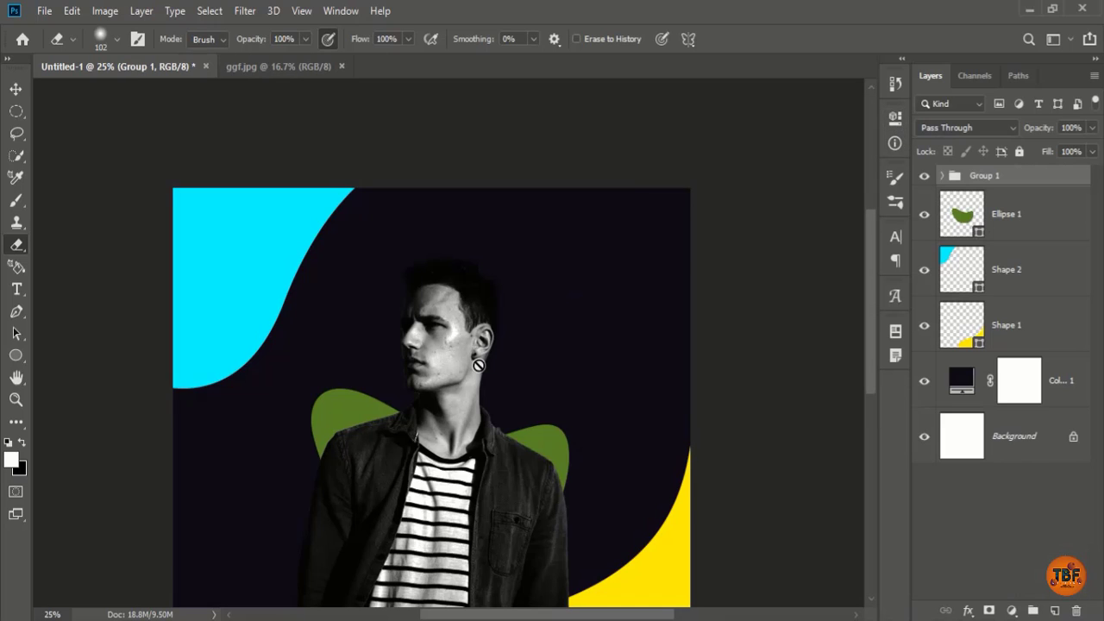
Step: Scale the man's photo inside Group 1 to about 77% and recentre it
click(16, 89)
click(445, 388)
key(ctrl+t)
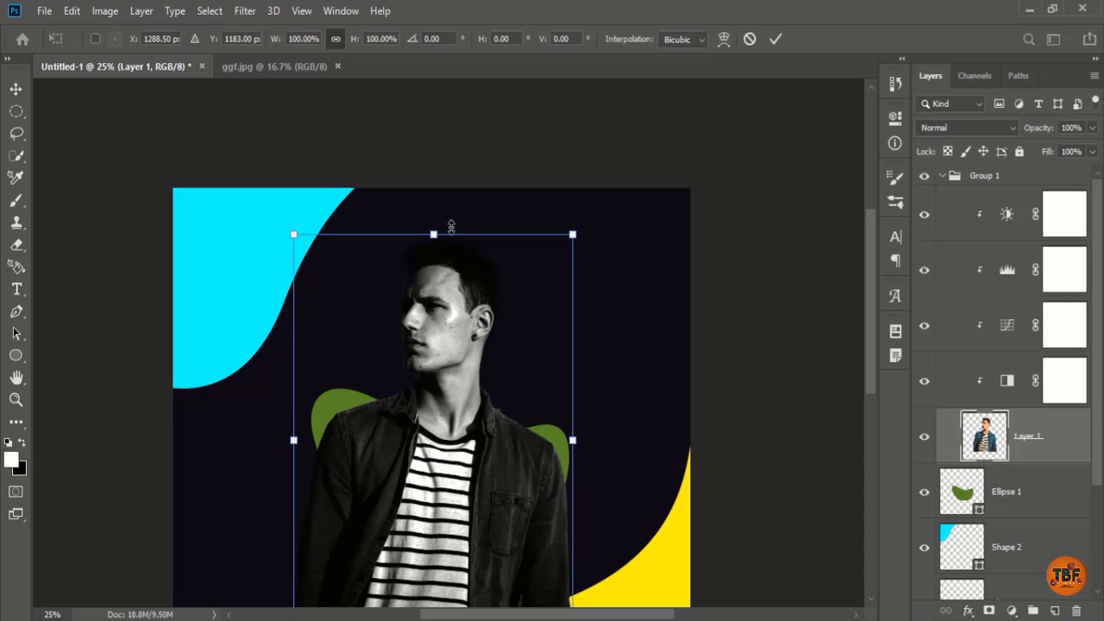
mouse_move(448, 227)
mouse_down()
mouse_move(430, 339)
mouse_move(457, 295)
mouse_up()
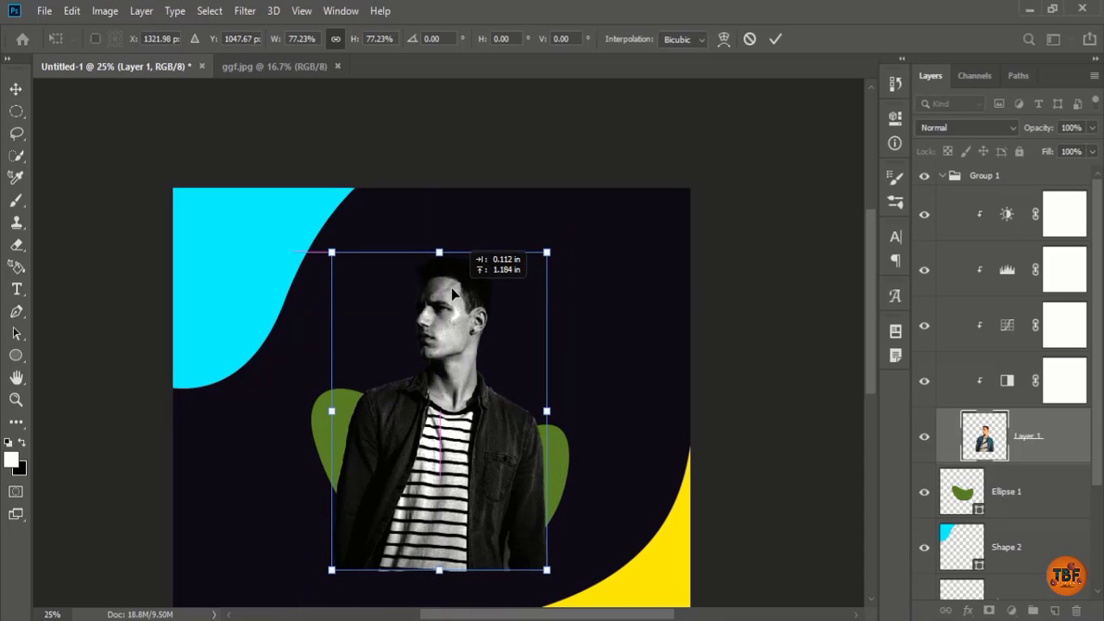
key(Return)
scroll(451, 293, down, 2)
scroll(451, 293, down, 2)
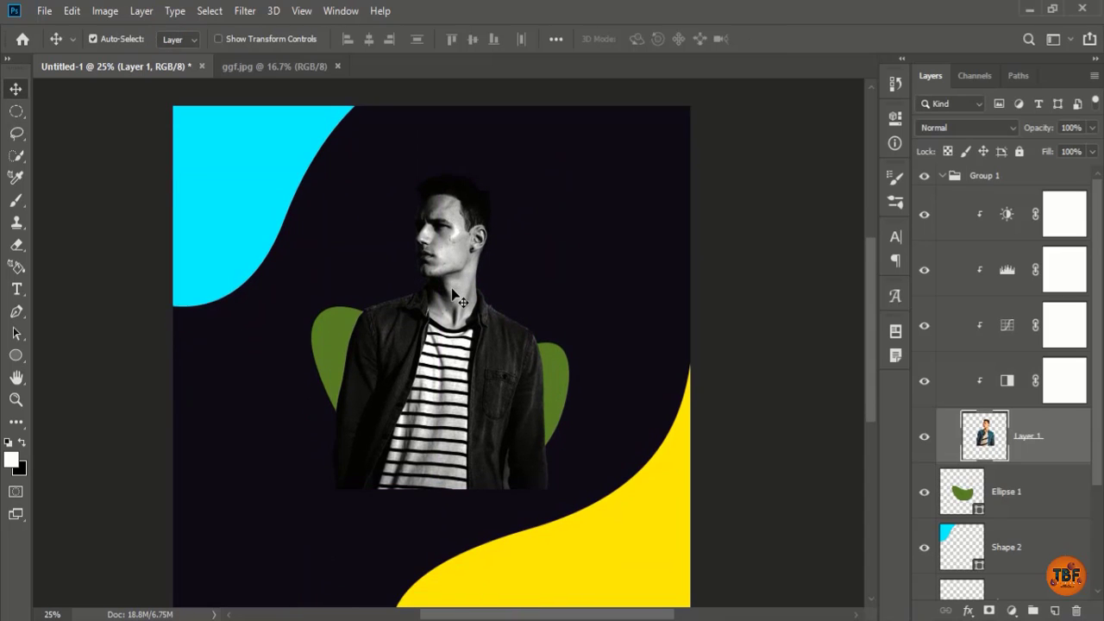
scroll(761, 285, up, 1)
click(949, 176)
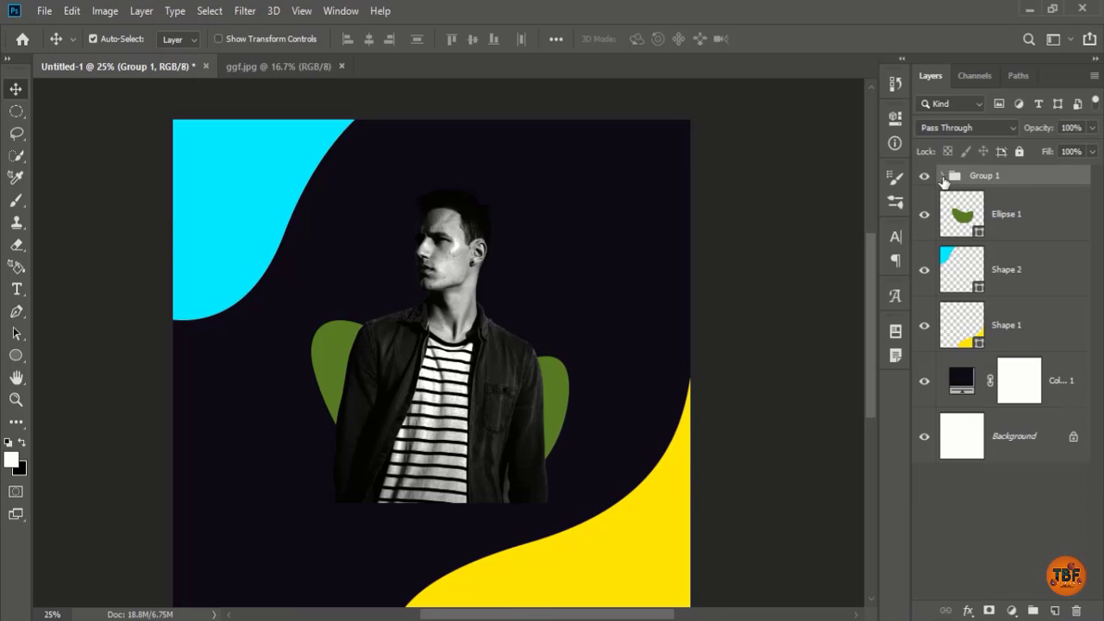
Step: Mask the man's Group 1 to the green blob's outline
click(968, 218)
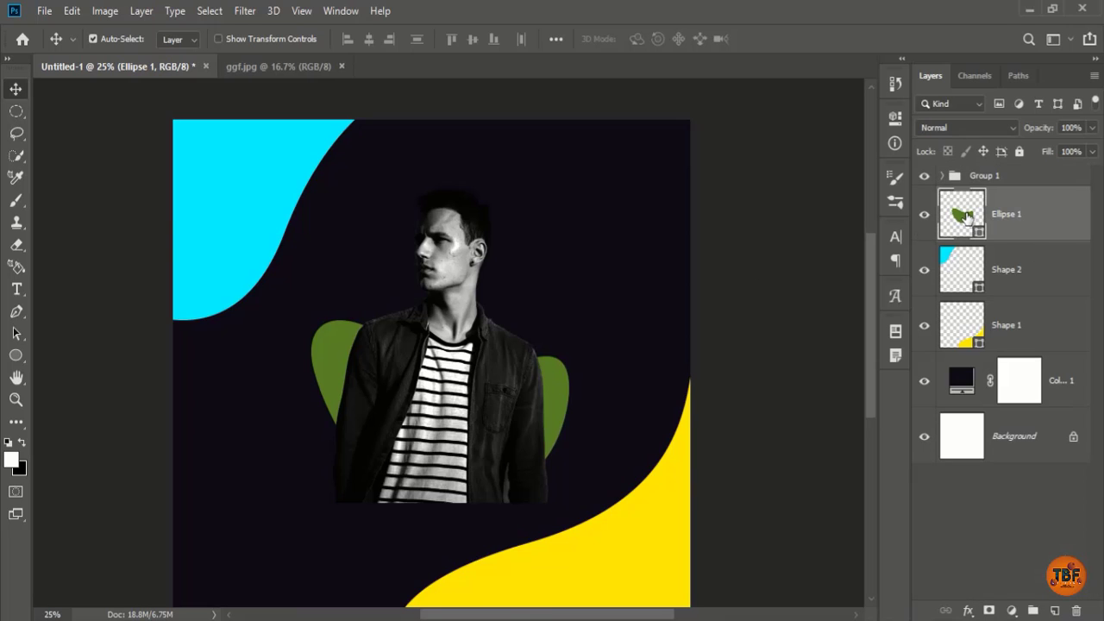
ctrl+click(968, 221)
click(1018, 175)
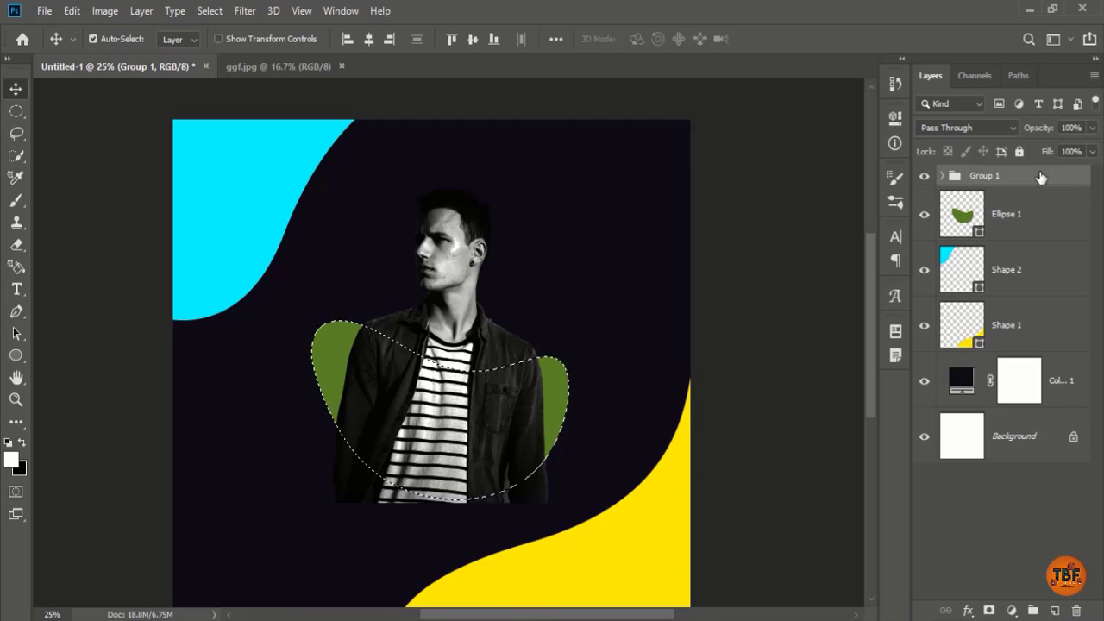
click(989, 610)
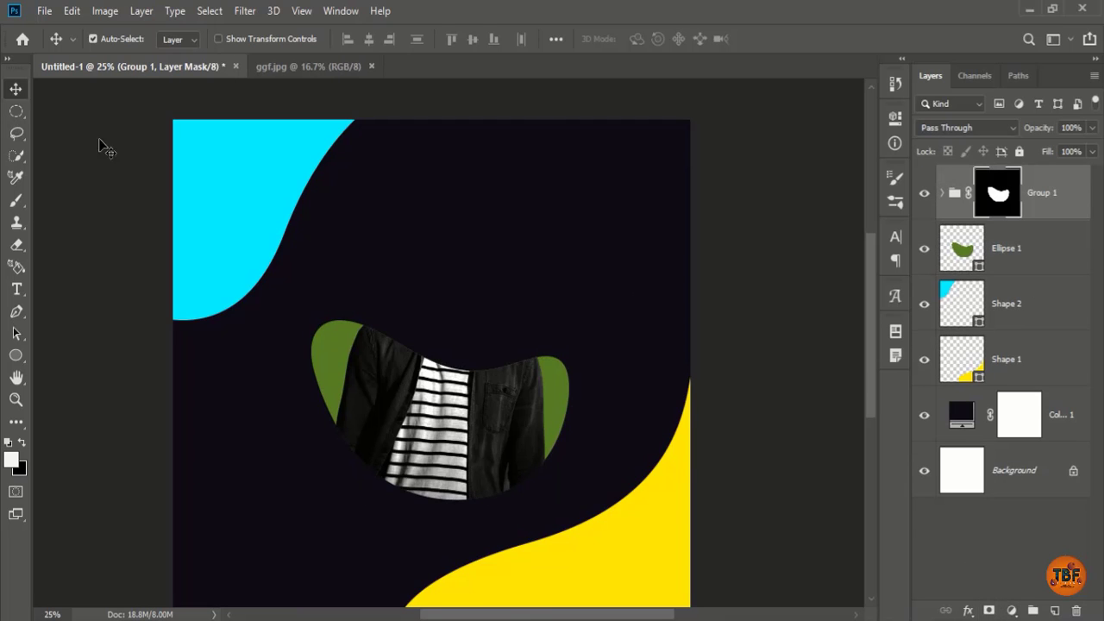
Step: Paint white (ffffff) on the mask to restore the man's head and right shoulder
click(24, 209)
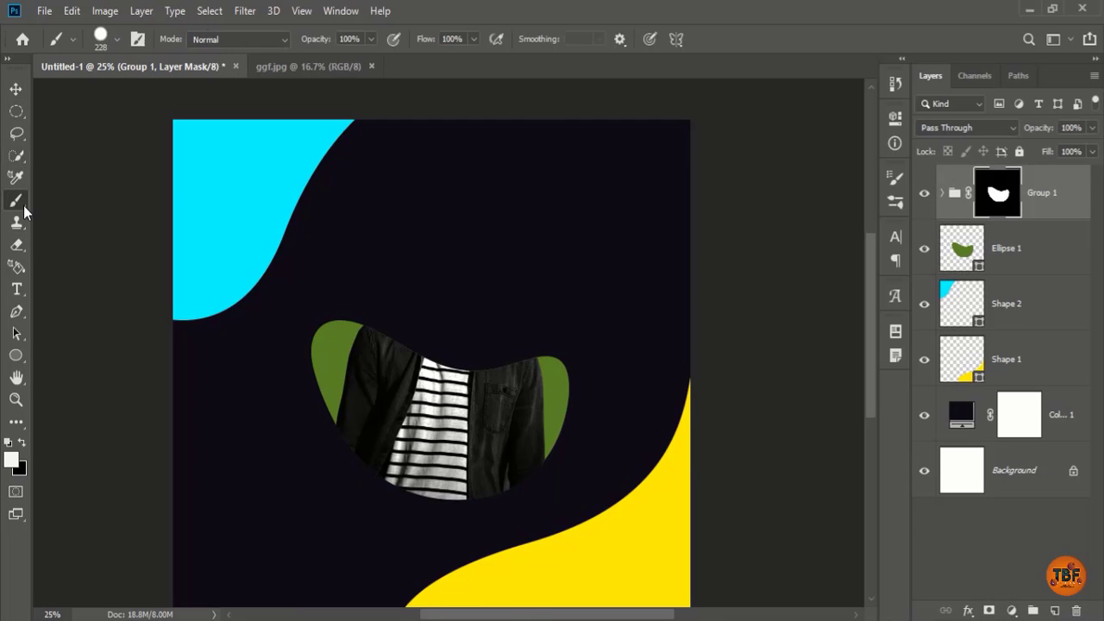
click(11, 459)
text(ffffff)
click(1061, 67)
mouse_move(374, 315)
mouse_down()
mouse_move(506, 353)
mouse_move(419, 308)
mouse_move(457, 242)
mouse_move(429, 294)
mouse_up()
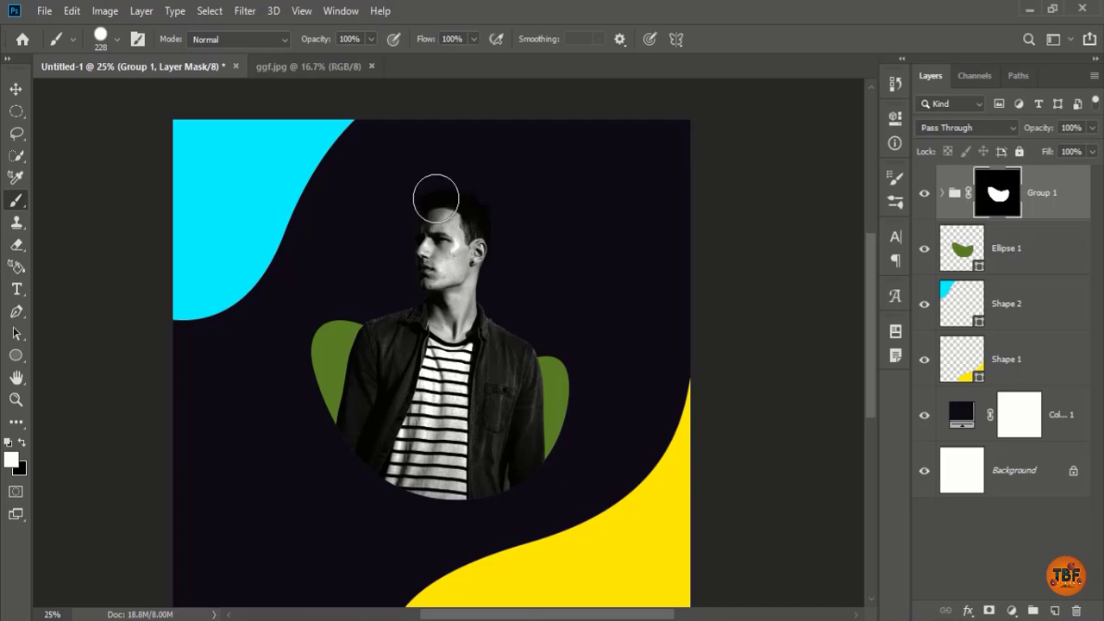
drag(503, 340, 566, 297)
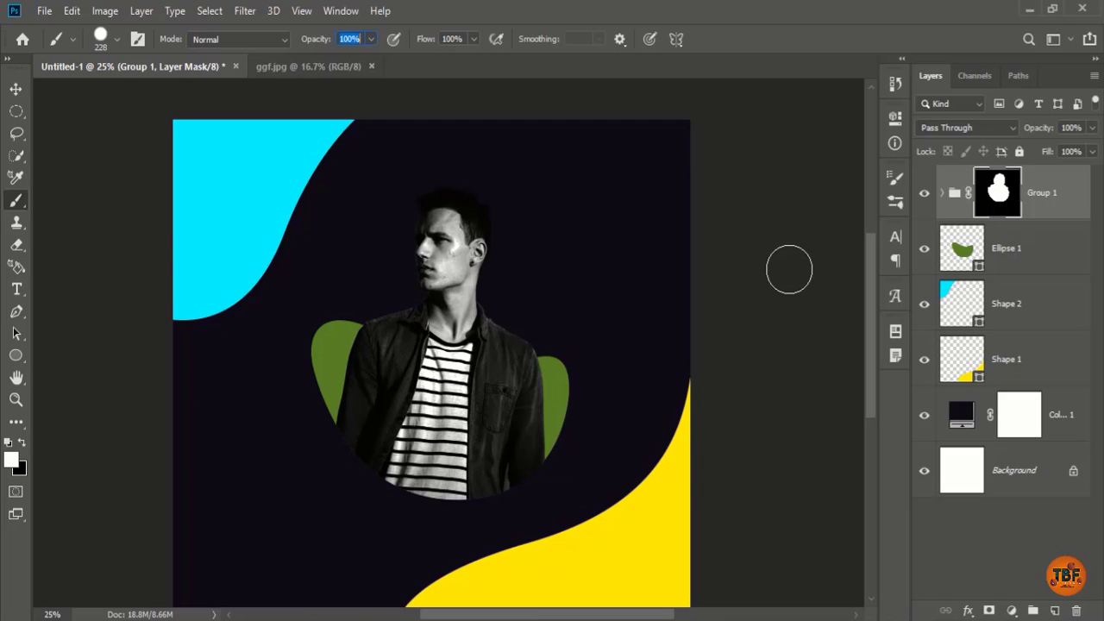
key(ctrl+minus)
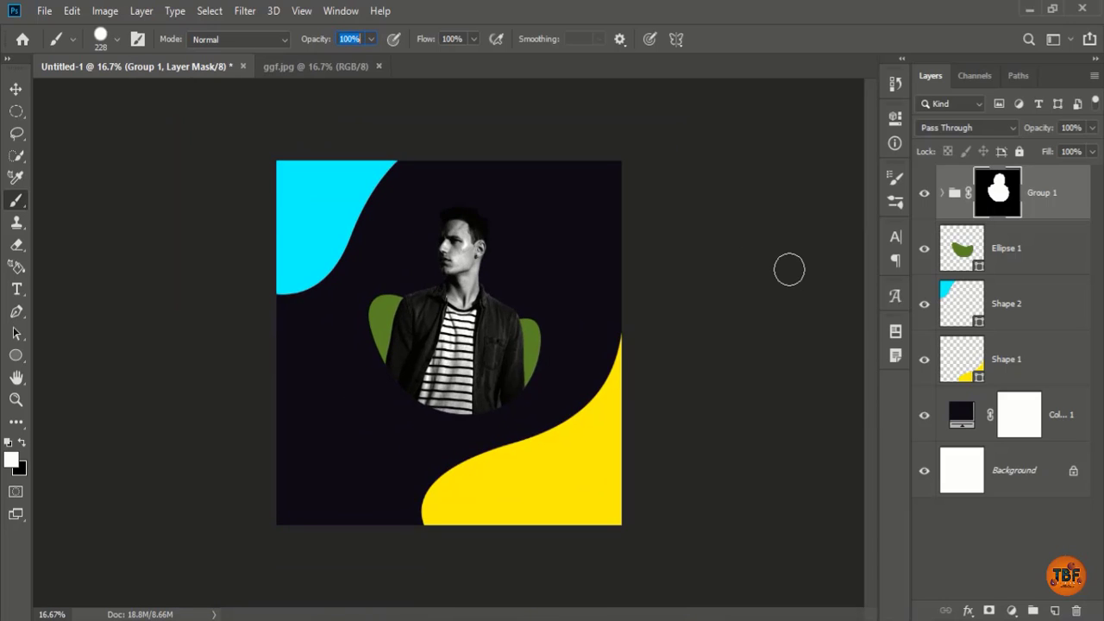
key(ctrl+plus)
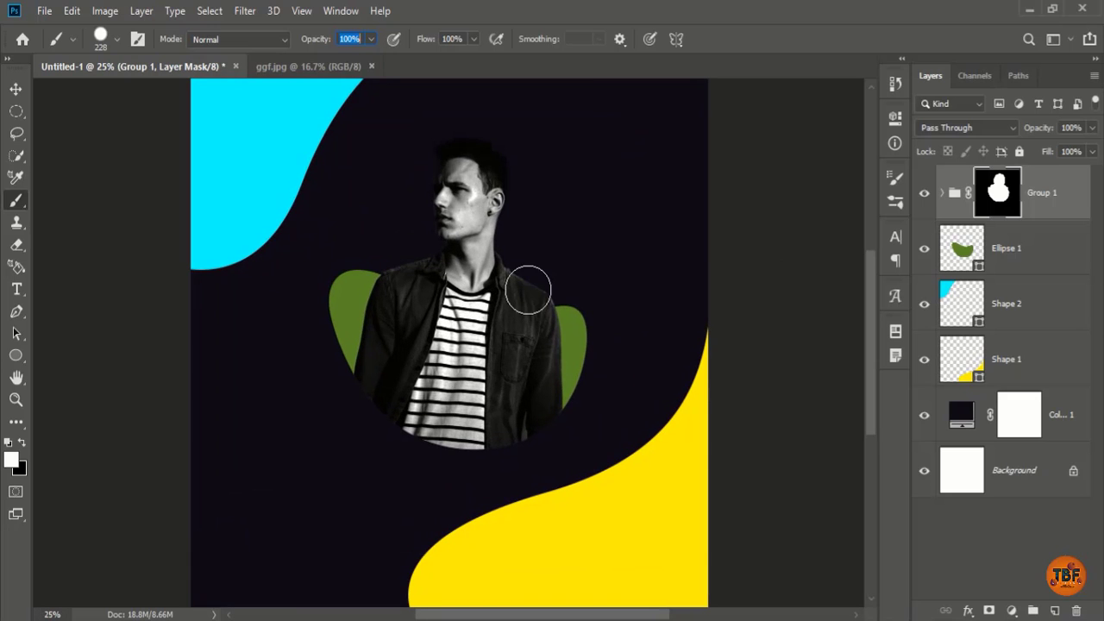
key(ctrl+minus)
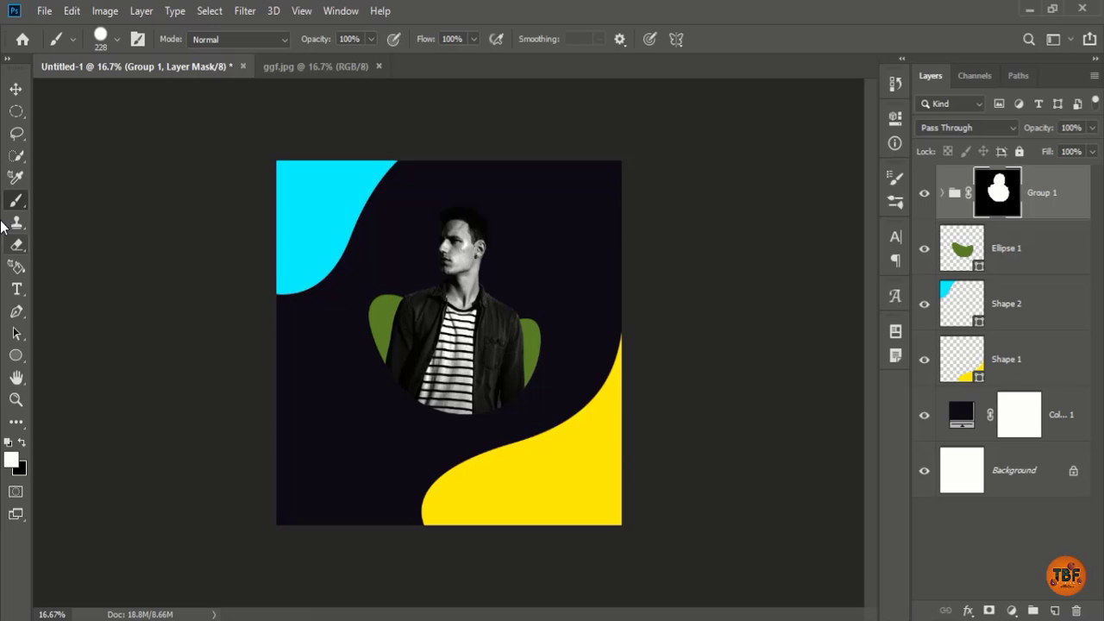
Step: Browse the brush sets and expand the Bear Scratches - freject set
right_click(458, 212)
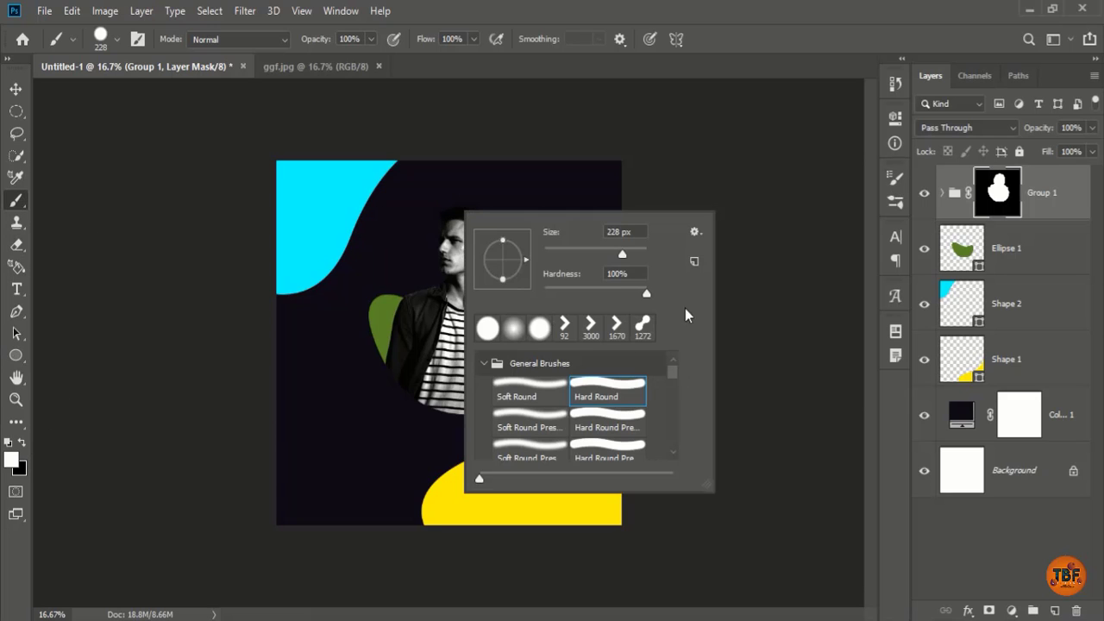
click(892, 178)
click(897, 203)
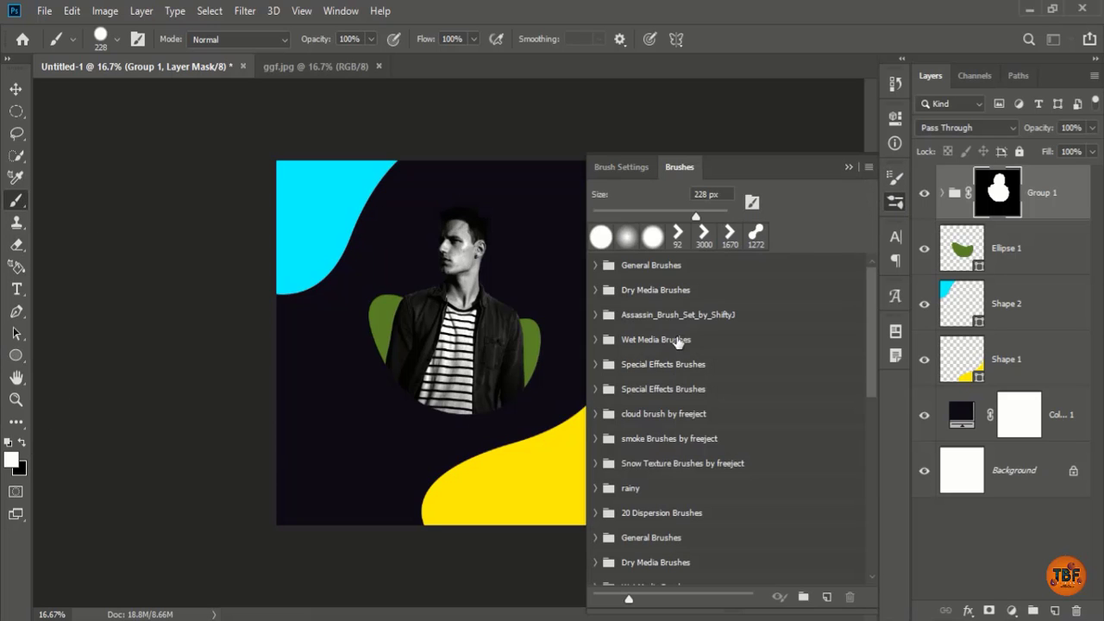
scroll(679, 343, down, 4)
click(596, 547)
click(597, 414)
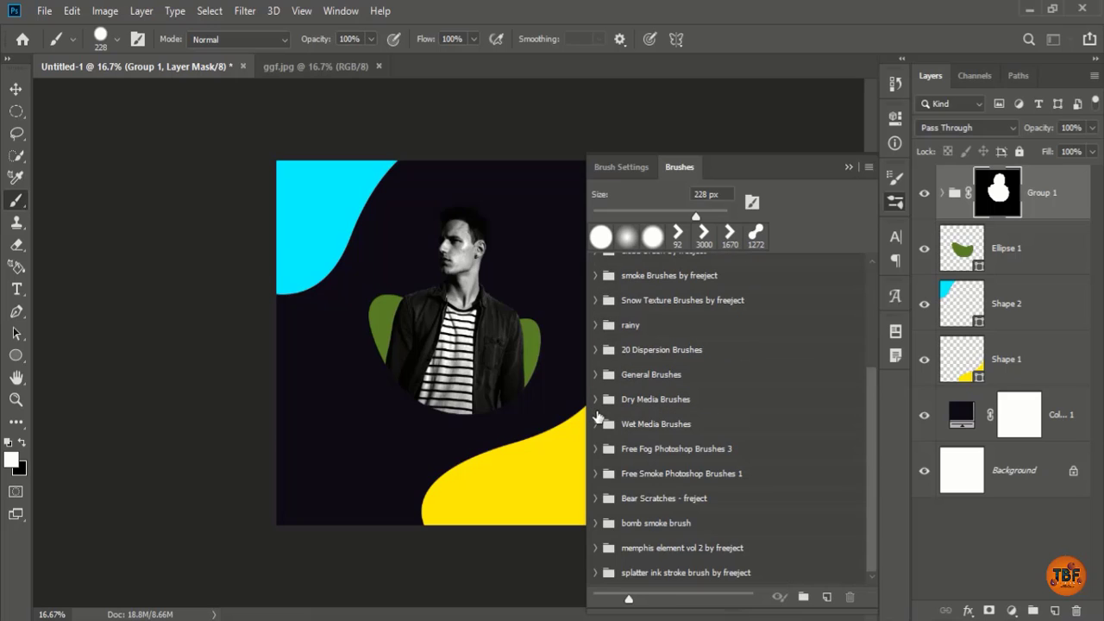
click(608, 501)
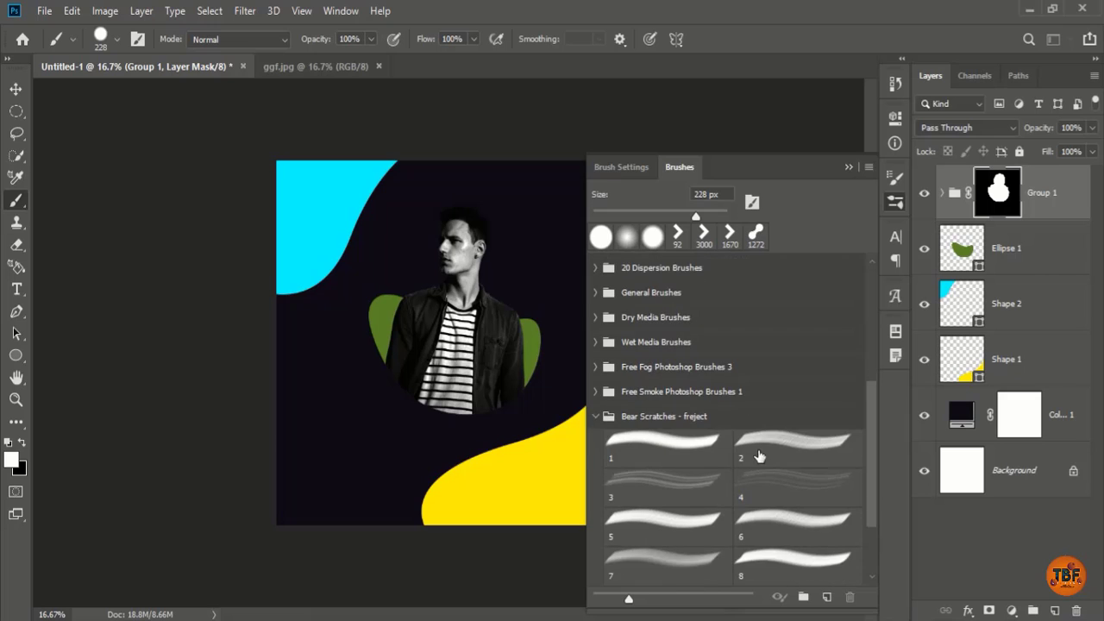
scroll(777, 352, down, 2)
Step: Choose Bear Scratches brush 2 and adjust its stroke spacing
click(776, 352)
click(621, 167)
drag(708, 457, 795, 455)
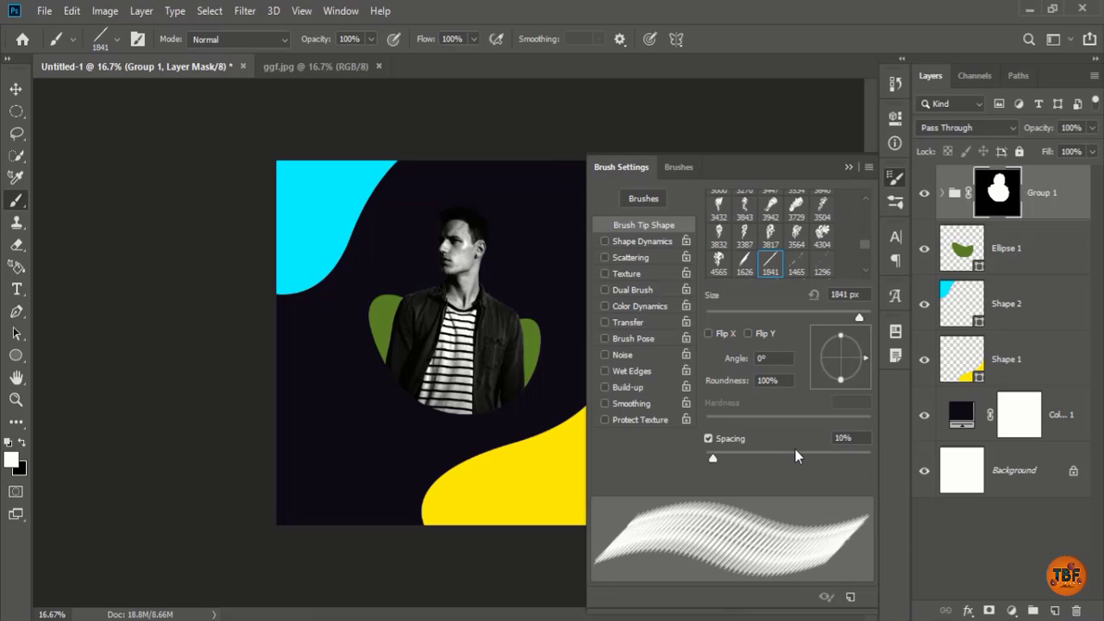
click(679, 166)
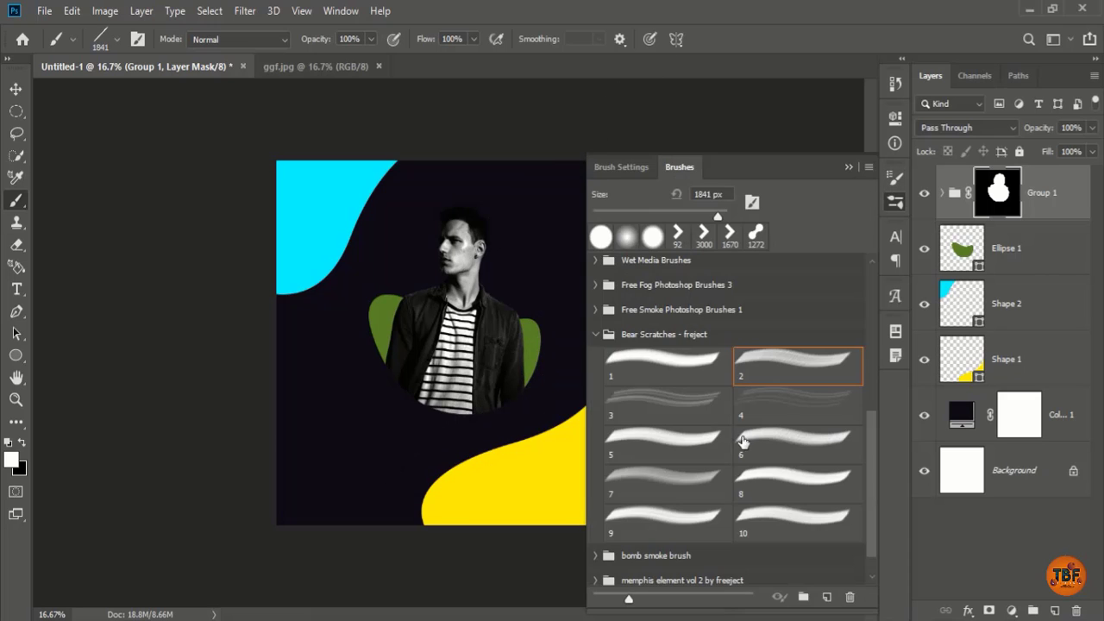
Step: Try scratch presets 6, 7, 10, 3, 1 and 2, then settle on preset 8
click(748, 440)
click(687, 476)
click(756, 522)
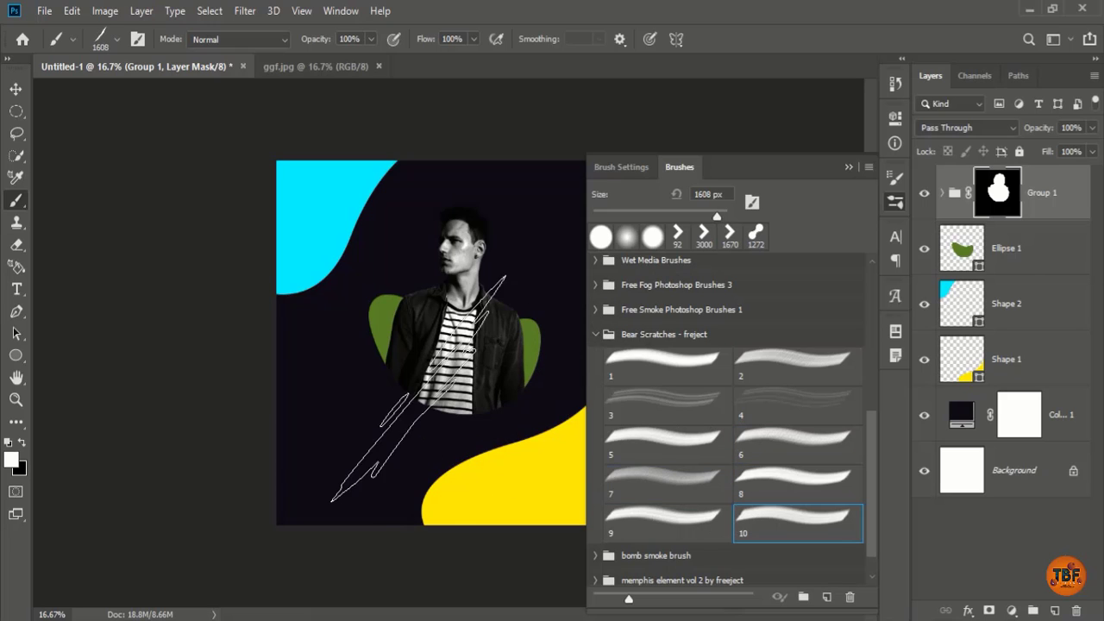
click(649, 396)
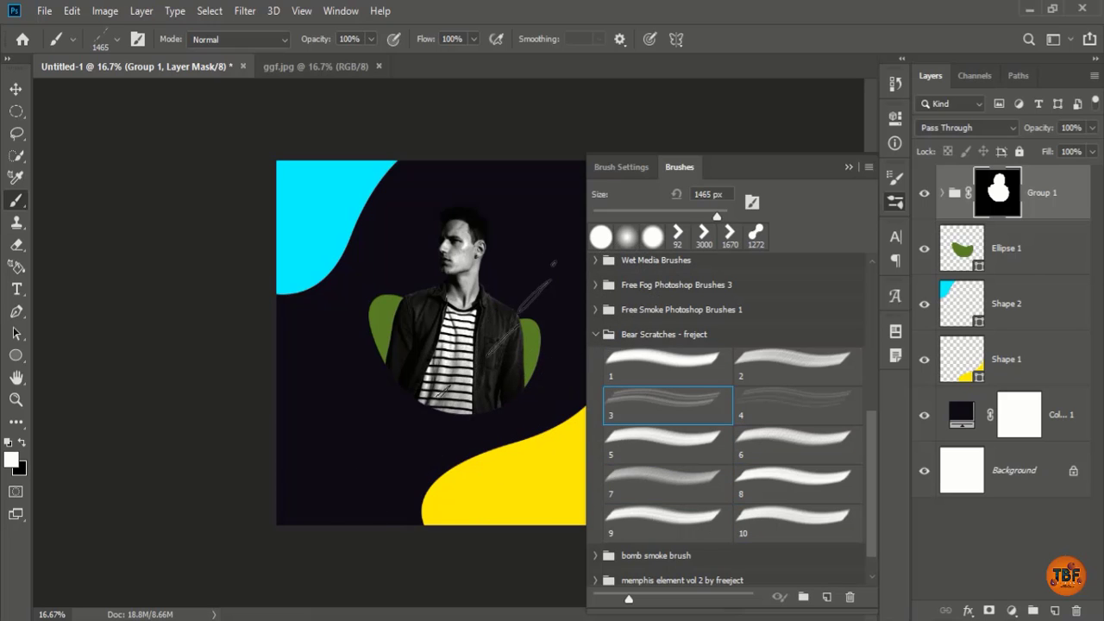
click(653, 376)
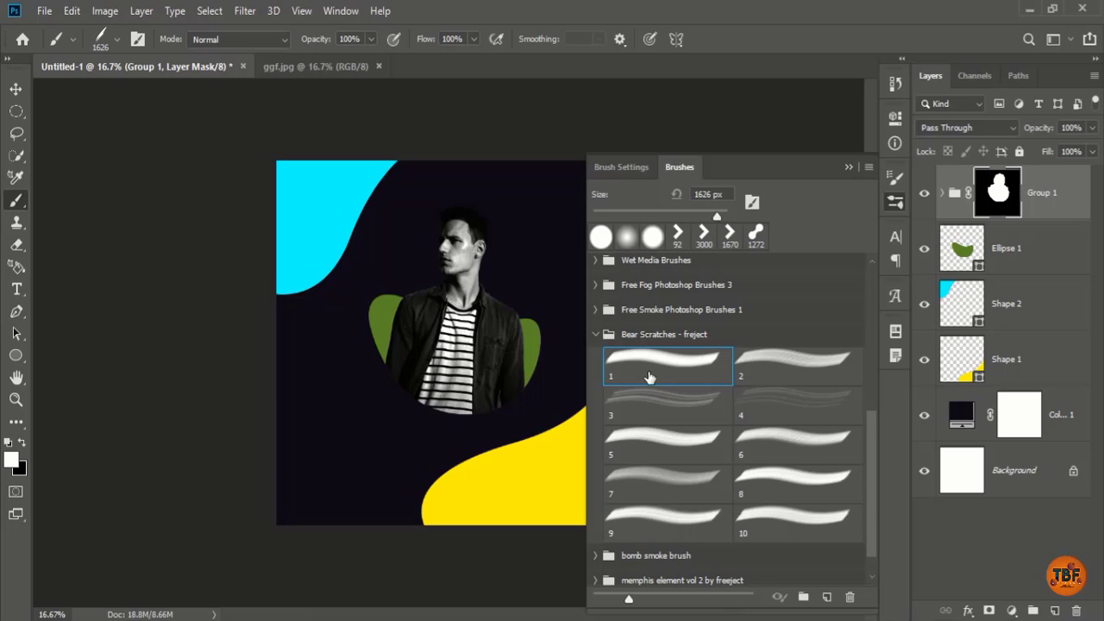
click(783, 384)
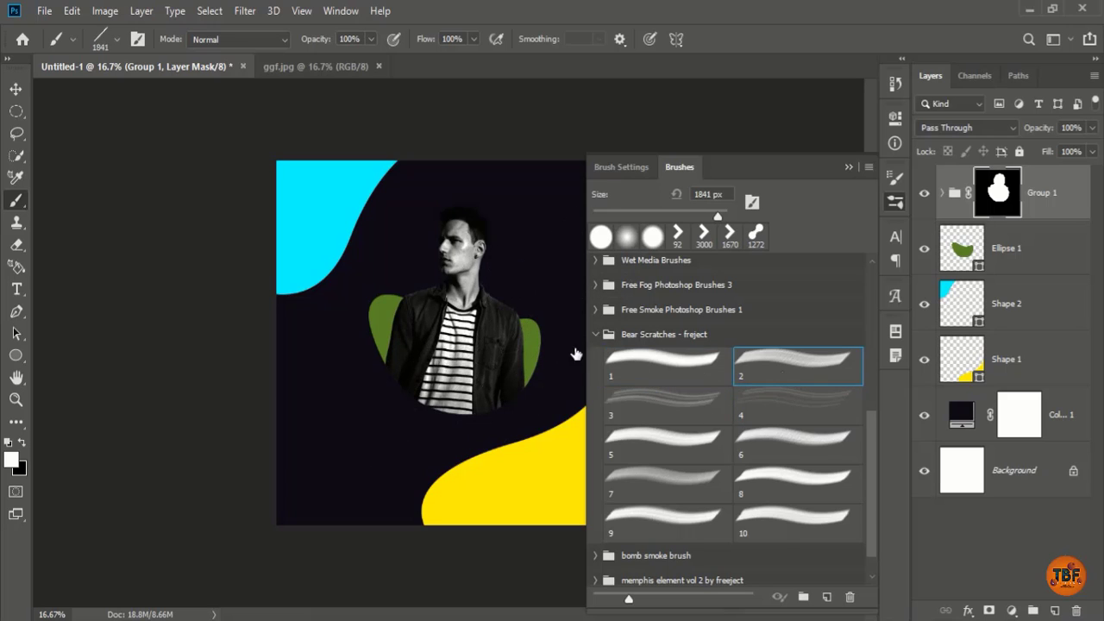
click(781, 480)
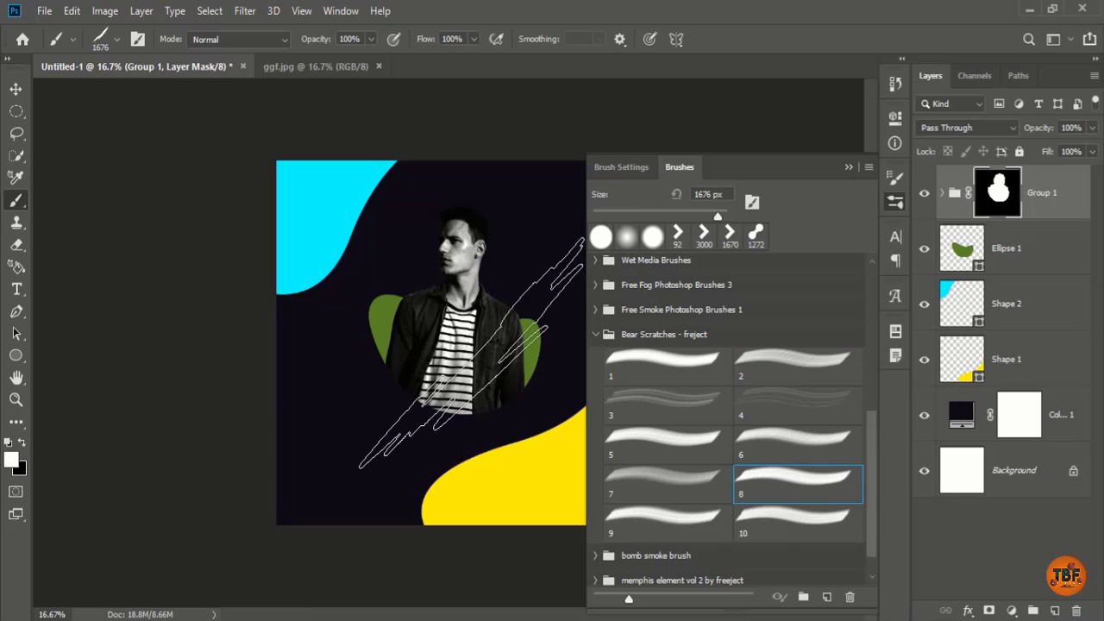
click(896, 201)
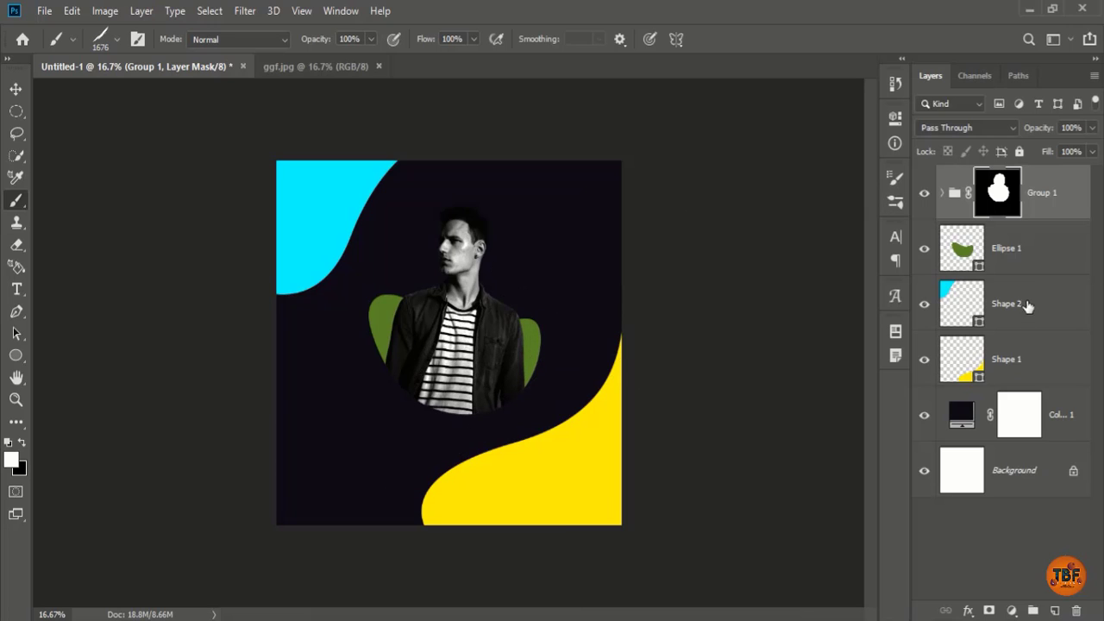
Step: Add a new layer above Shape 1 and test white scratch strokes, undoing them
click(1031, 361)
click(1054, 611)
click(453, 316)
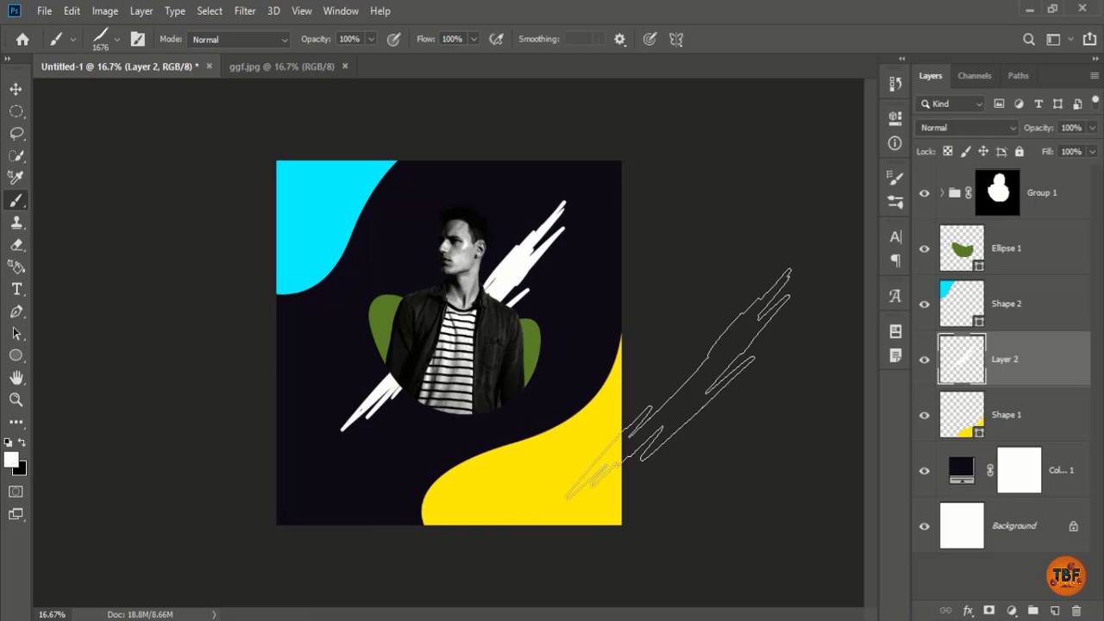
key(ctrl+z)
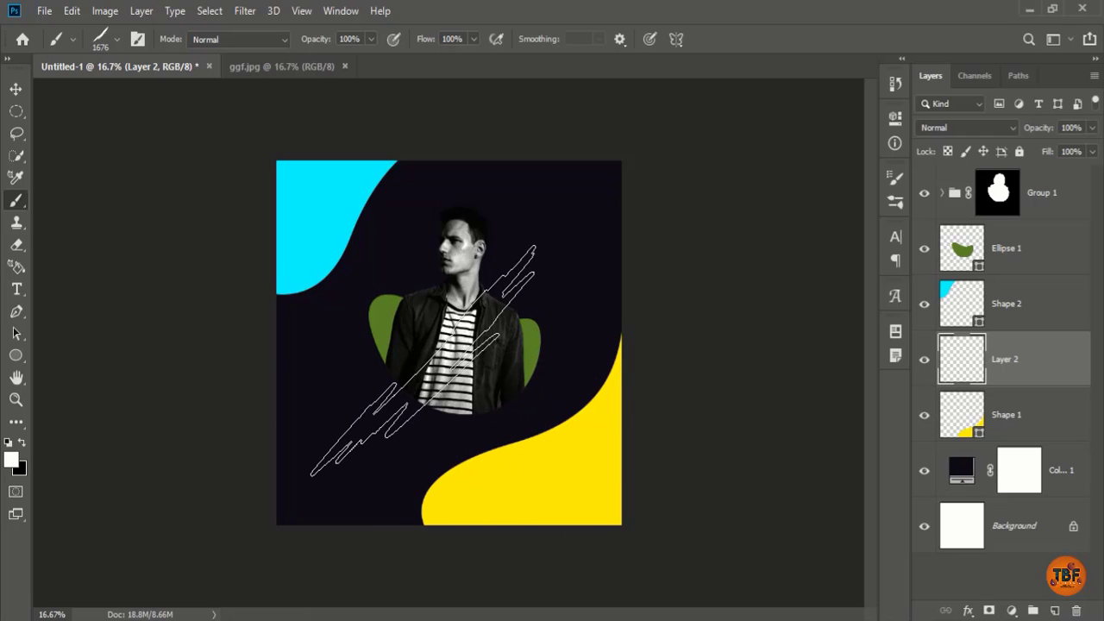
click(422, 361)
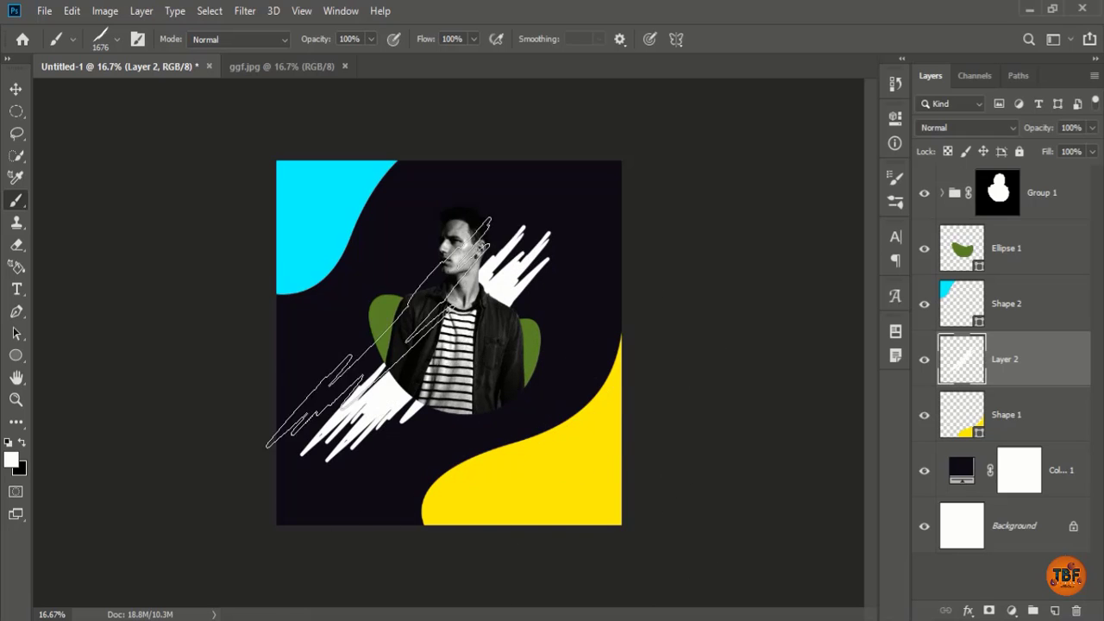
key(ctrl+z)
Step: Resize the brush and paint white scratch strokes around and left of the man
key(bracketleft)
key(bracketleft)
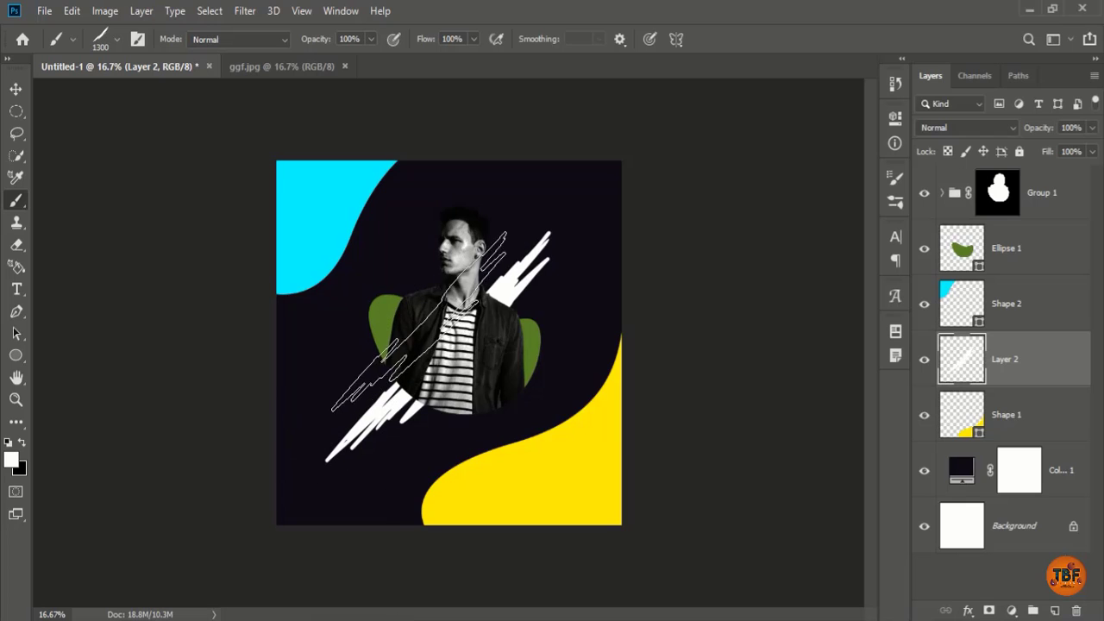
key(bracketleft)
key(bracketleft)
key(bracketleft)
key(bracketleft)
key(bracketleft)
key(bracketleft)
key(bracketright)
key(bracketright)
key(bracketright)
click(425, 338)
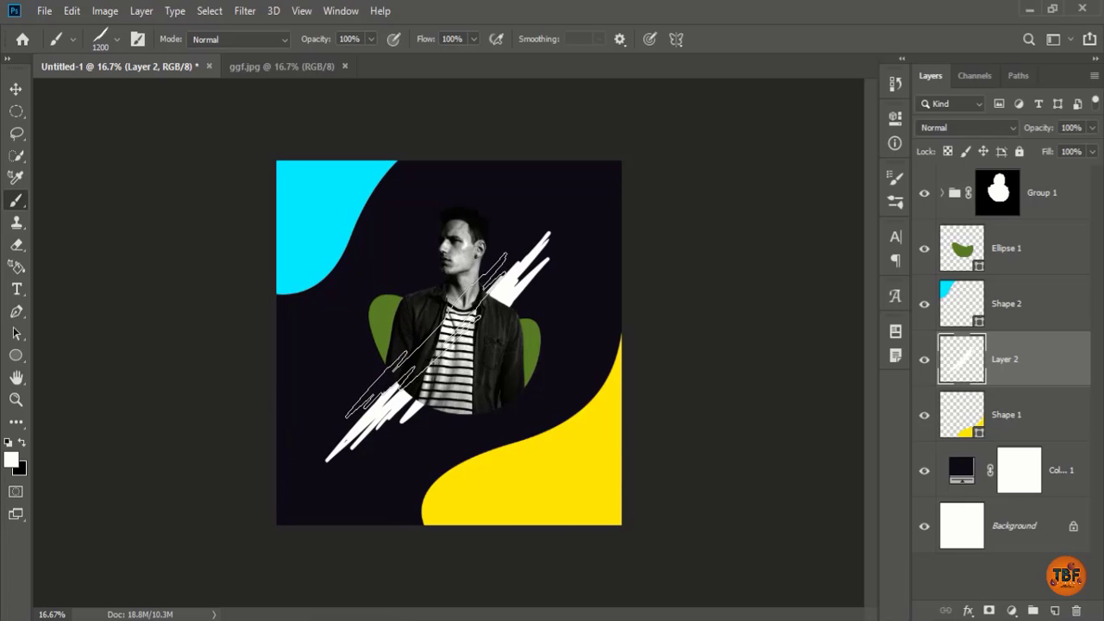
click(481, 369)
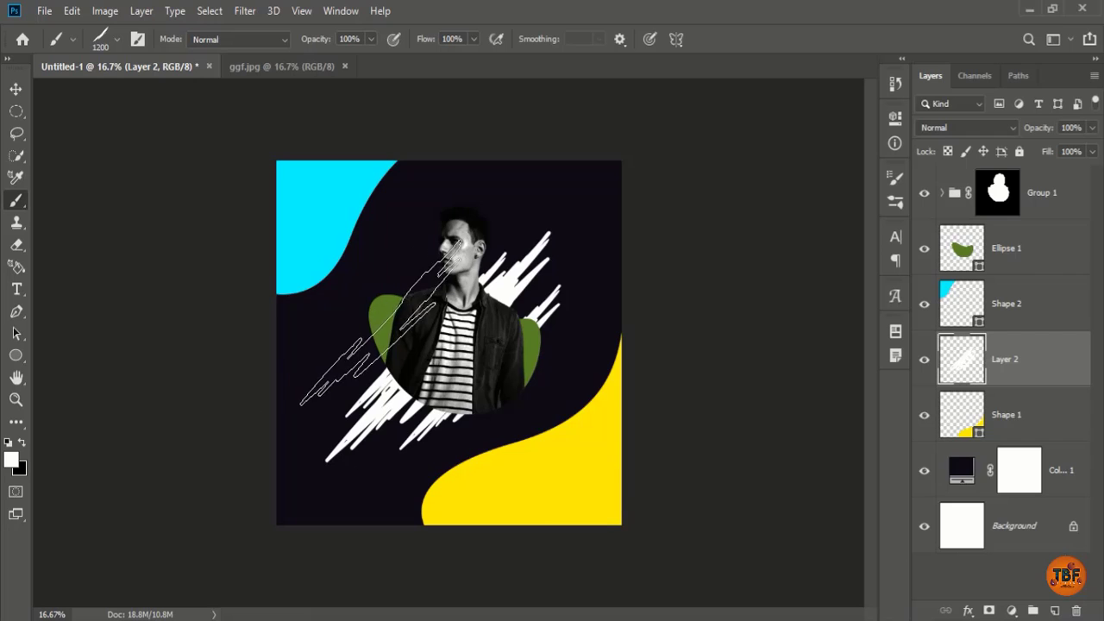
click(377, 335)
key(bracketleft)
key(bracketleft)
key(bracketleft)
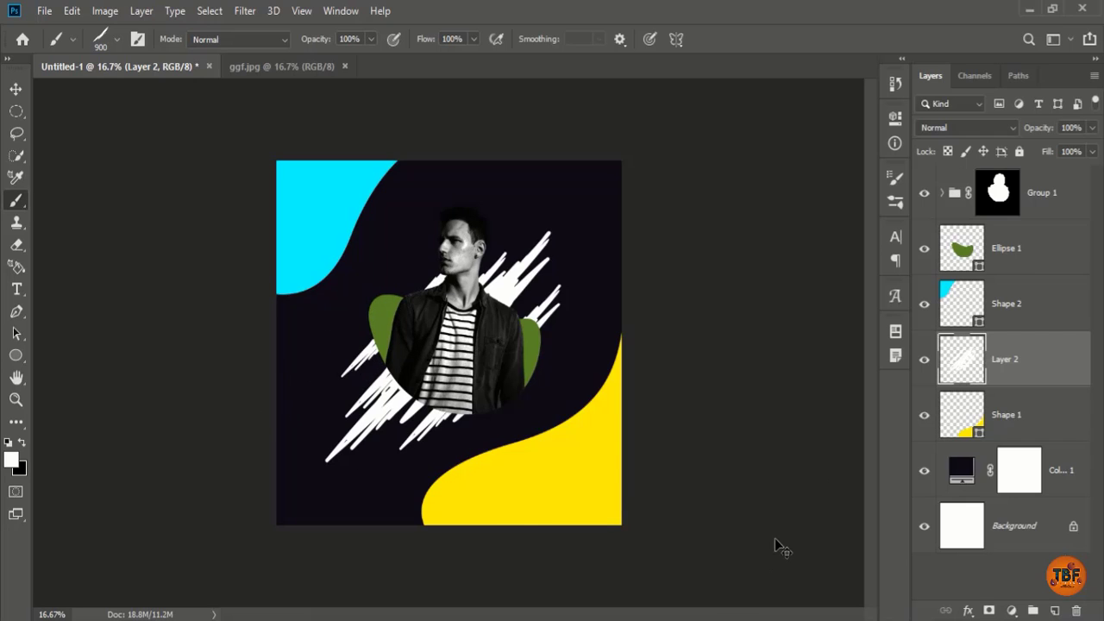
key(ctrl+z)
key(ctrl+z)
click(895, 201)
Step: Try Bear Scratches brushes 4 and 6, then expand the memphis element vol 2 set
click(783, 406)
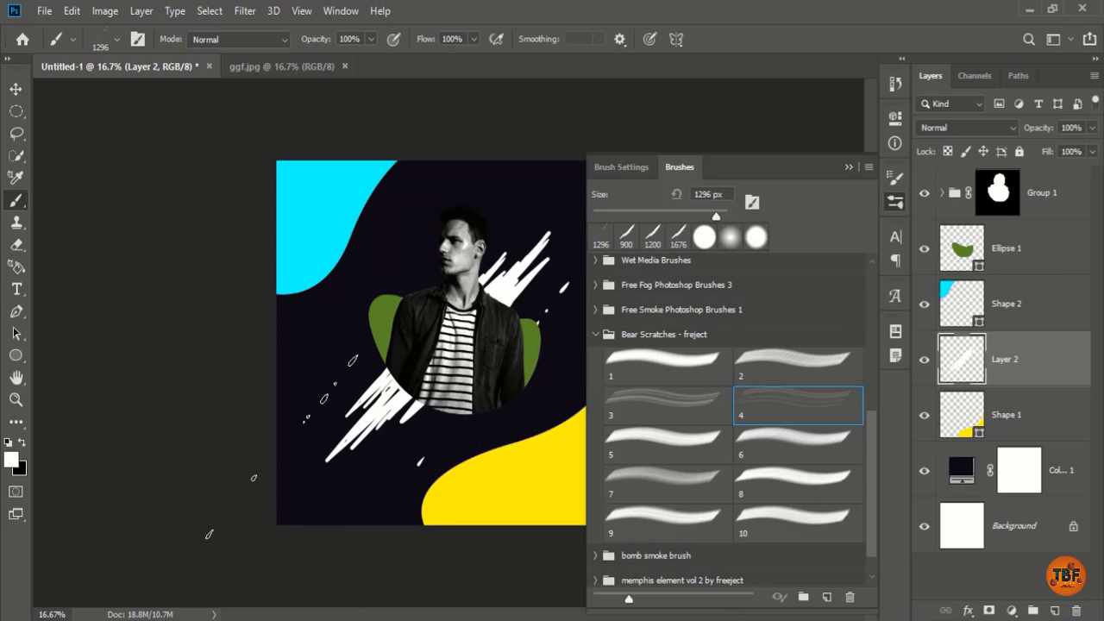
click(803, 442)
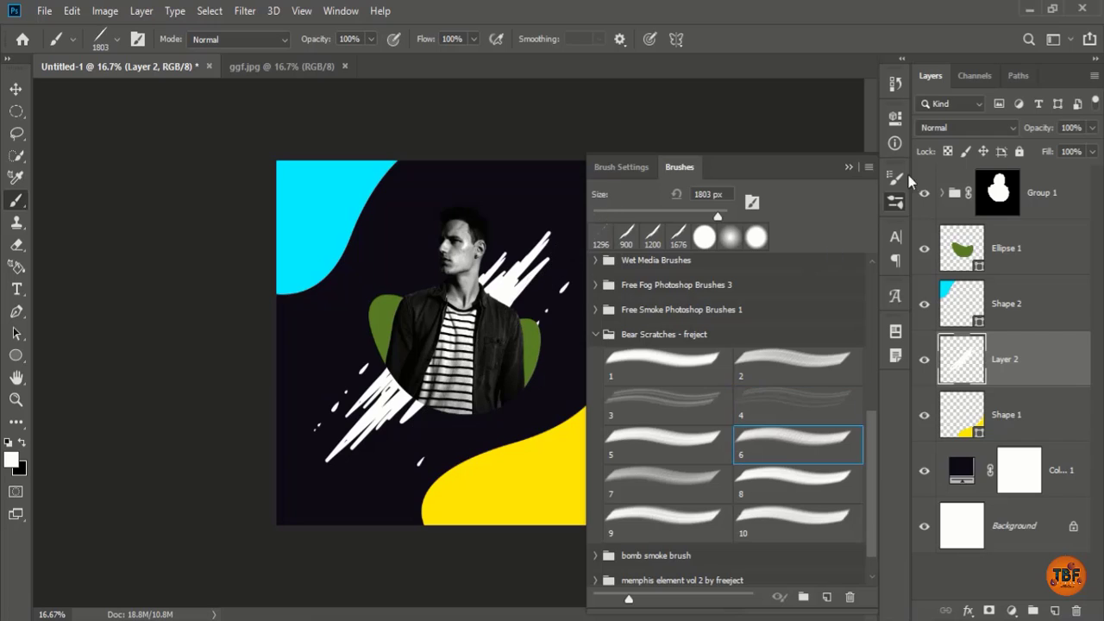
click(898, 203)
scroll(743, 430, down, 1)
click(596, 307)
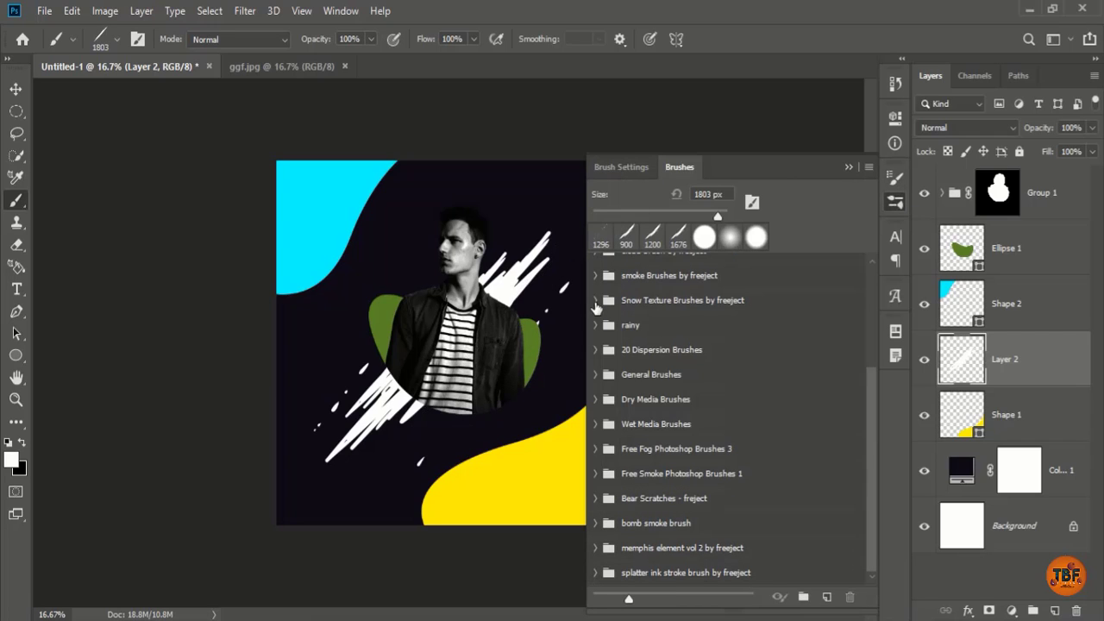
click(668, 571)
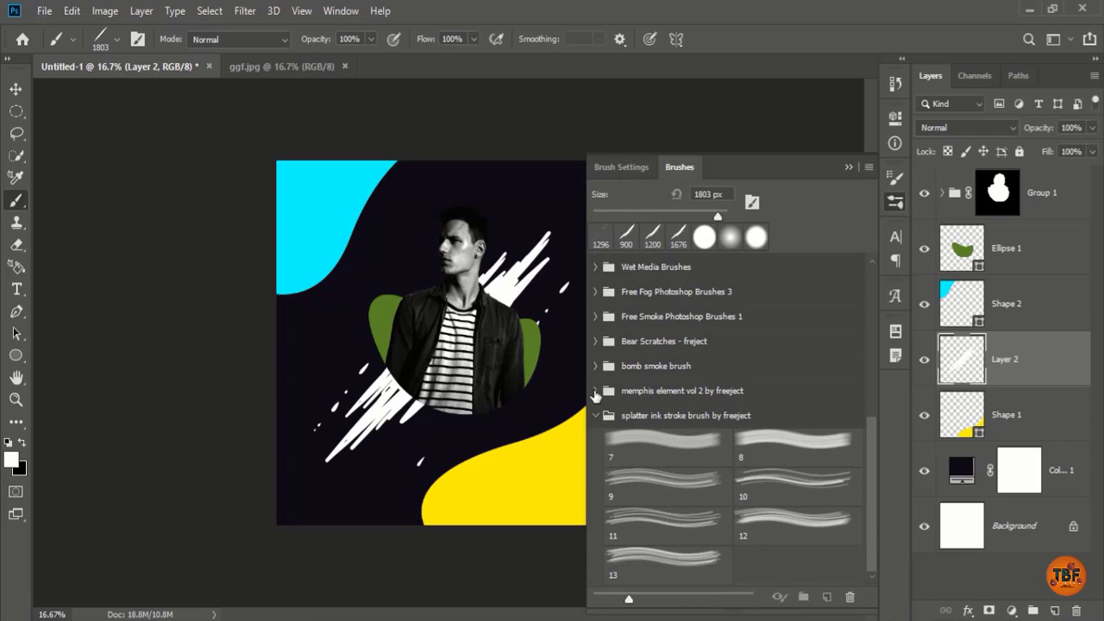
click(596, 392)
Step: Load memphis brush 2 with a 400 px blob-shaped tip, undoing a test white stamp
click(785, 436)
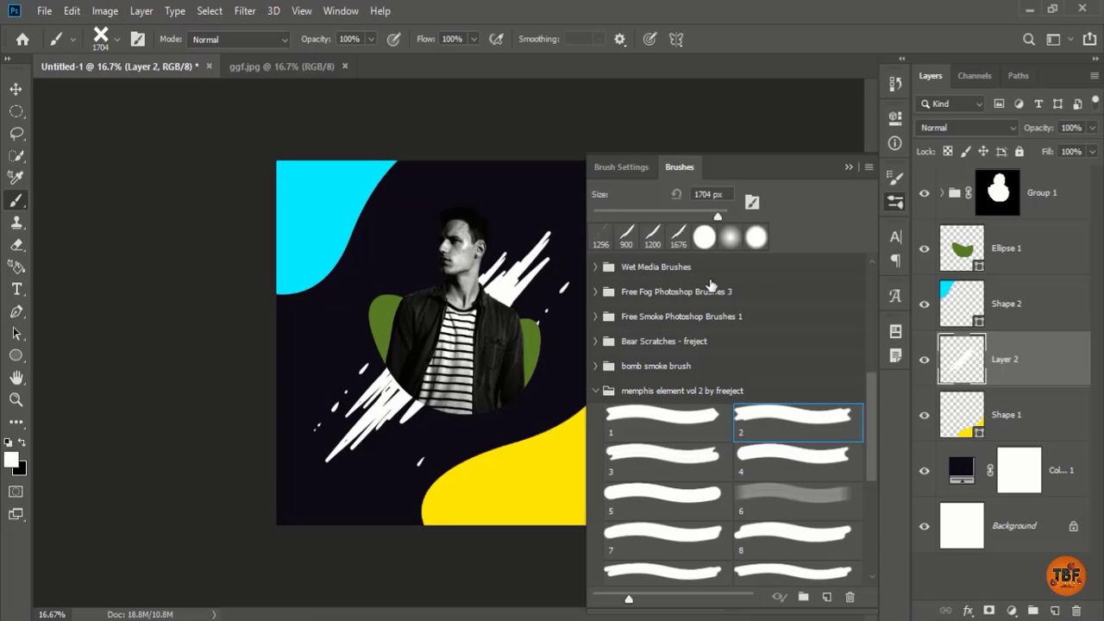
click(604, 166)
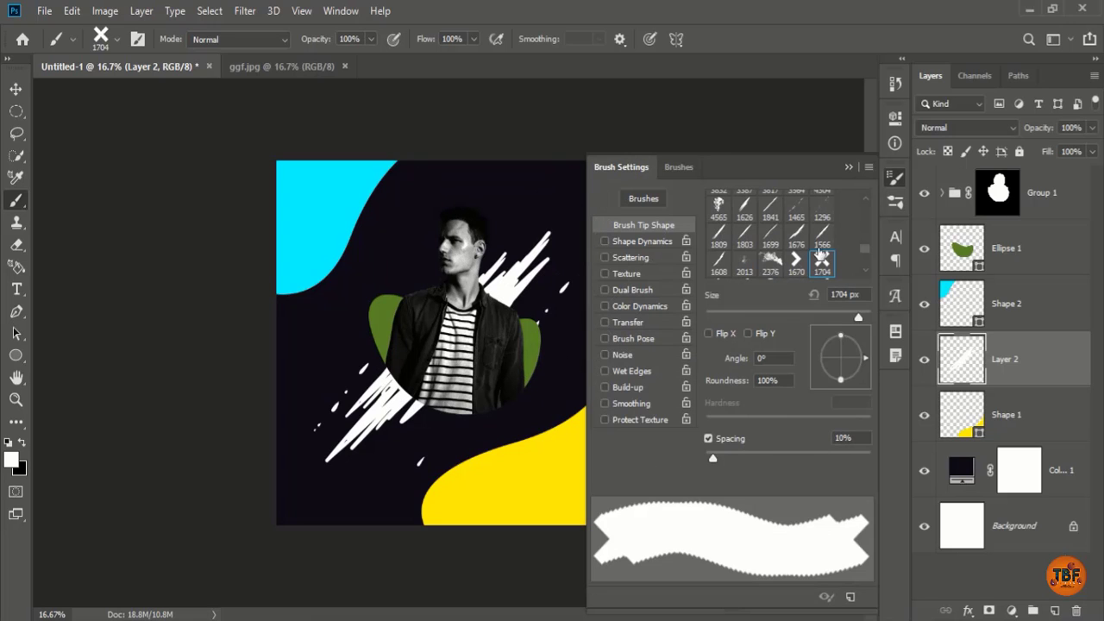
scroll(820, 251, down, 2)
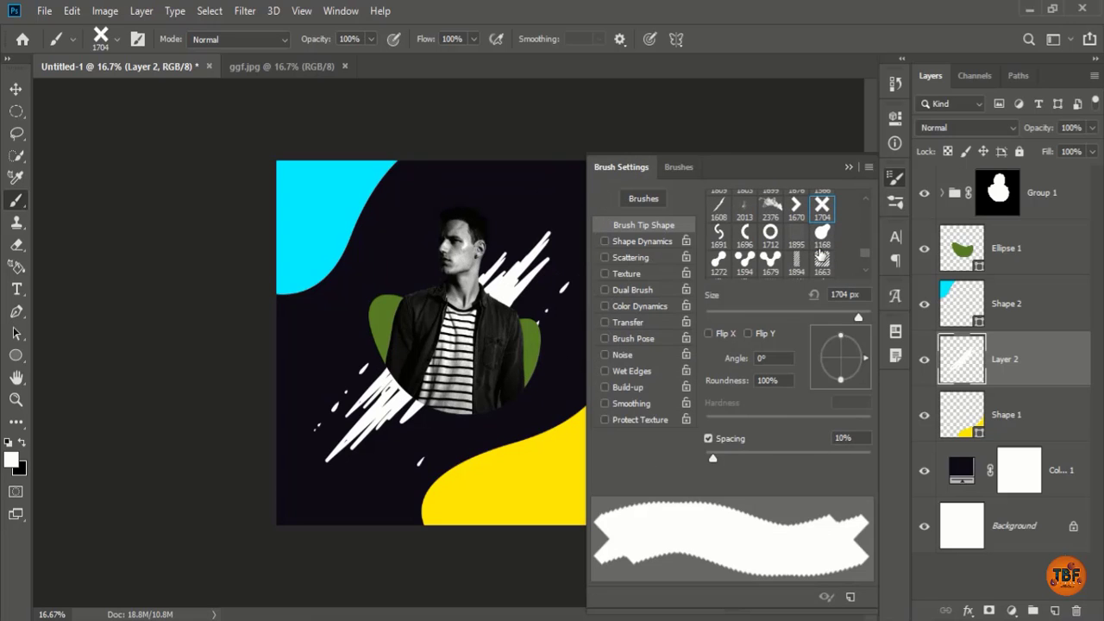
click(764, 235)
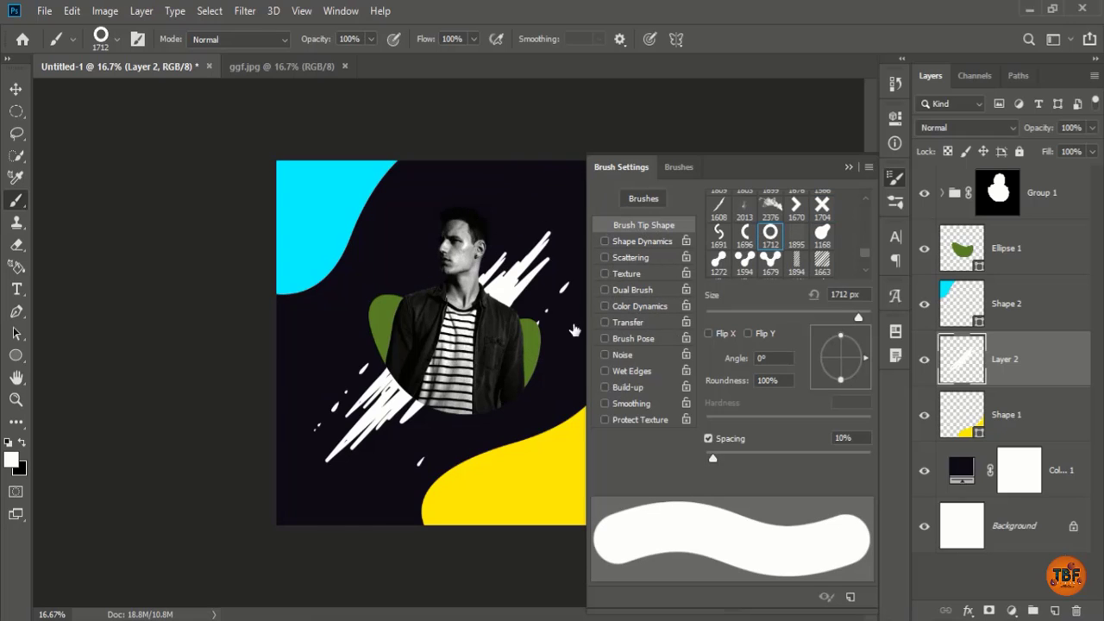
key(period)
key(period)
key(period)
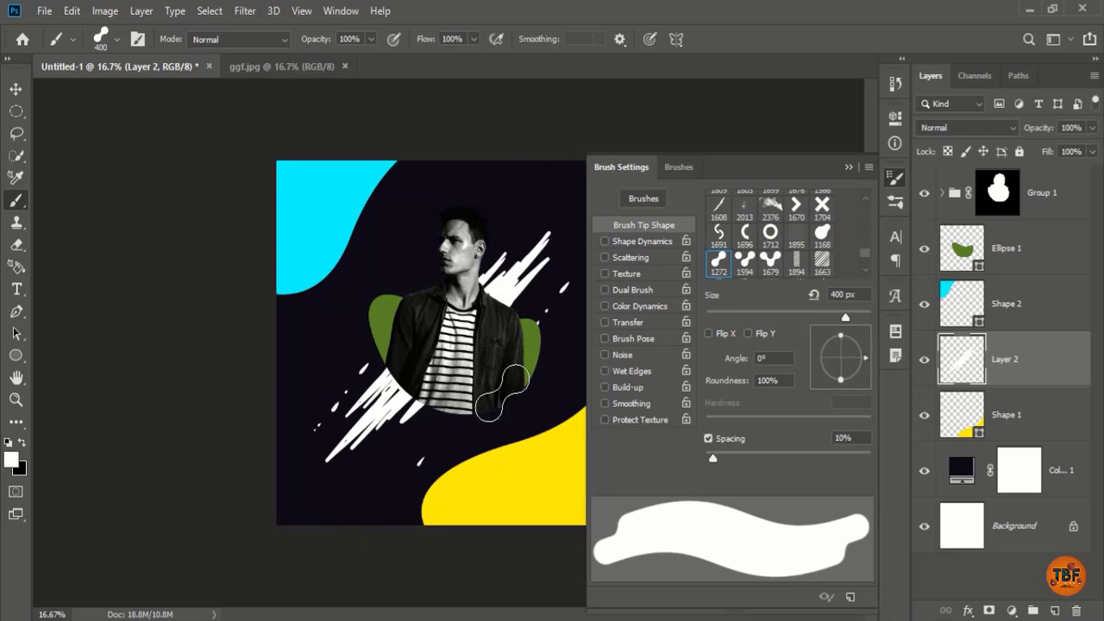
click(509, 397)
key(ctrl+z)
Step: Set a dark purple painting colour and paint test marks beside the man
click(12, 461)
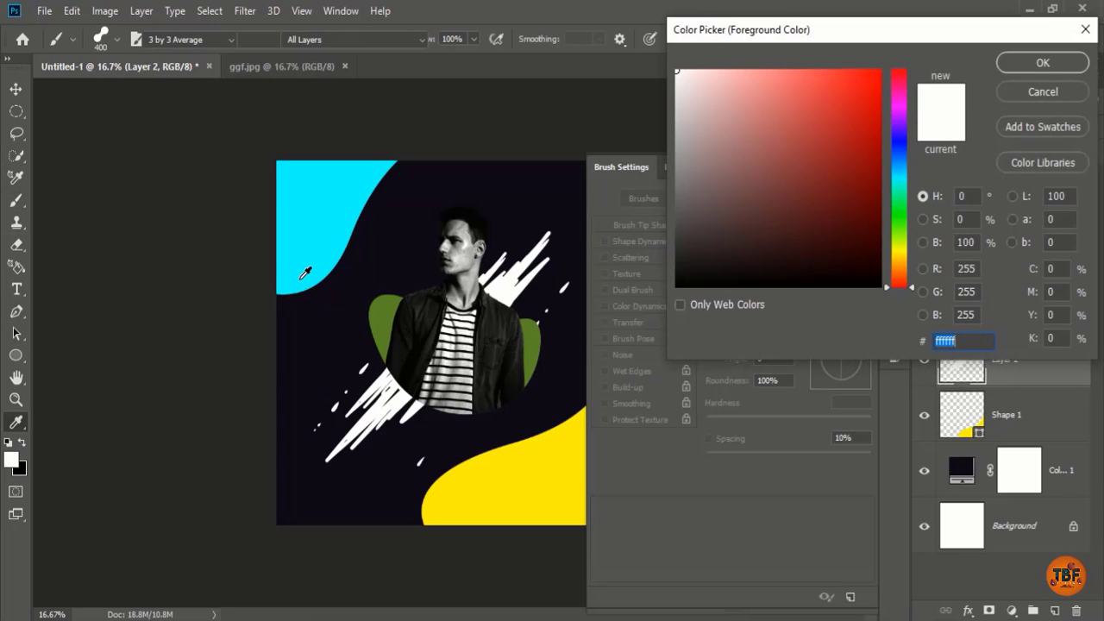
click(311, 261)
click(903, 132)
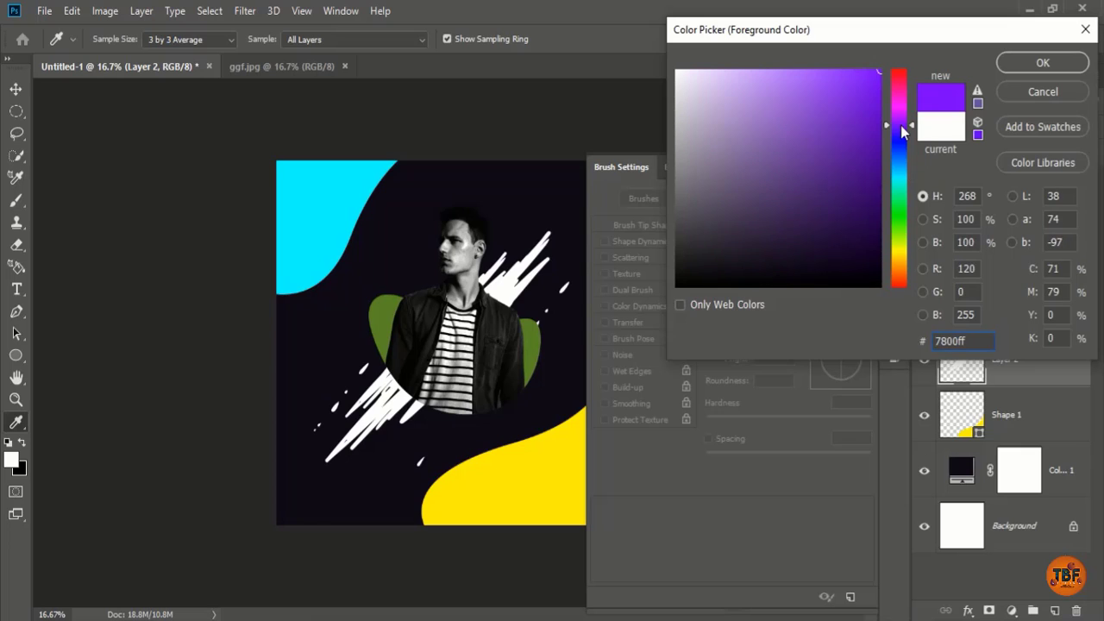
click(873, 234)
click(1043, 62)
drag(528, 392, 451, 552)
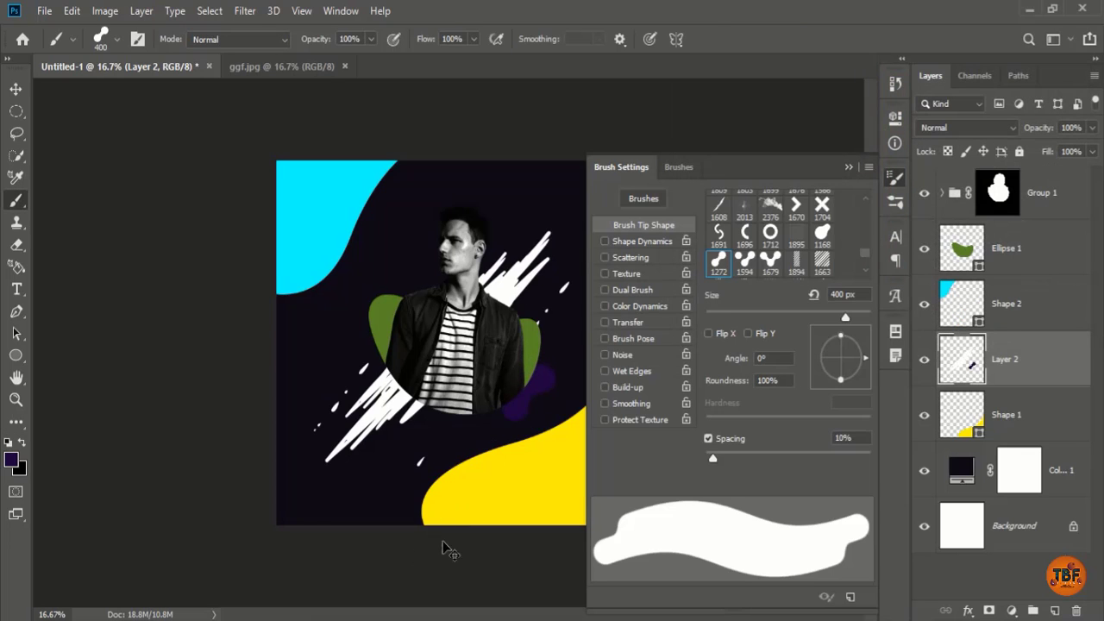
drag(466, 288, 405, 313)
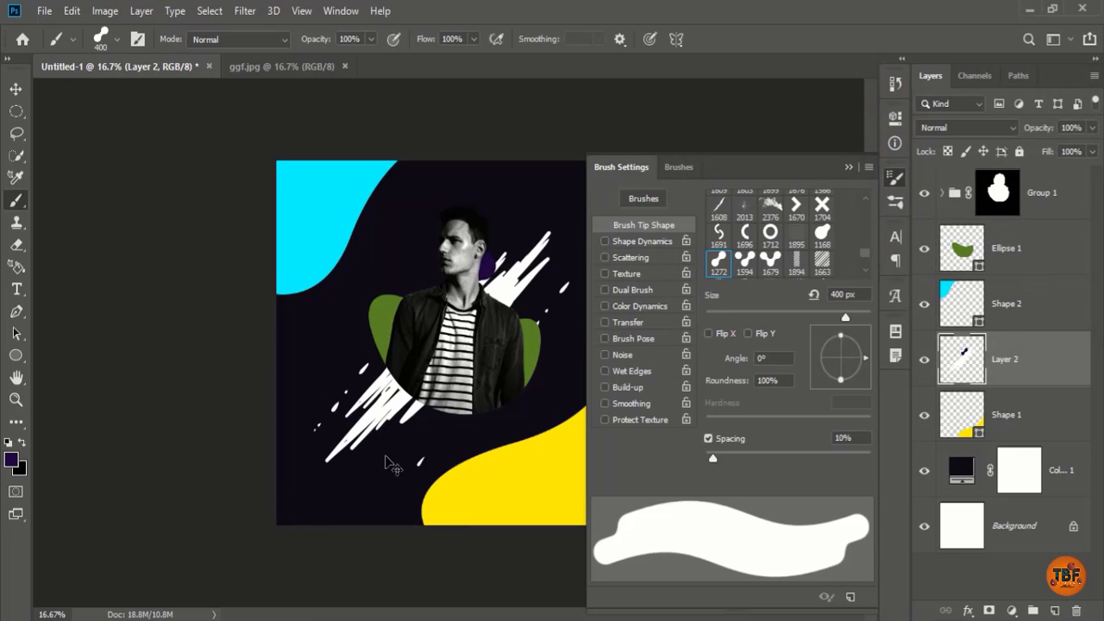
Step: Switch to mid purple 65329e and test a blob stamp, then undo it
click(10, 458)
click(700, 188)
click(817, 153)
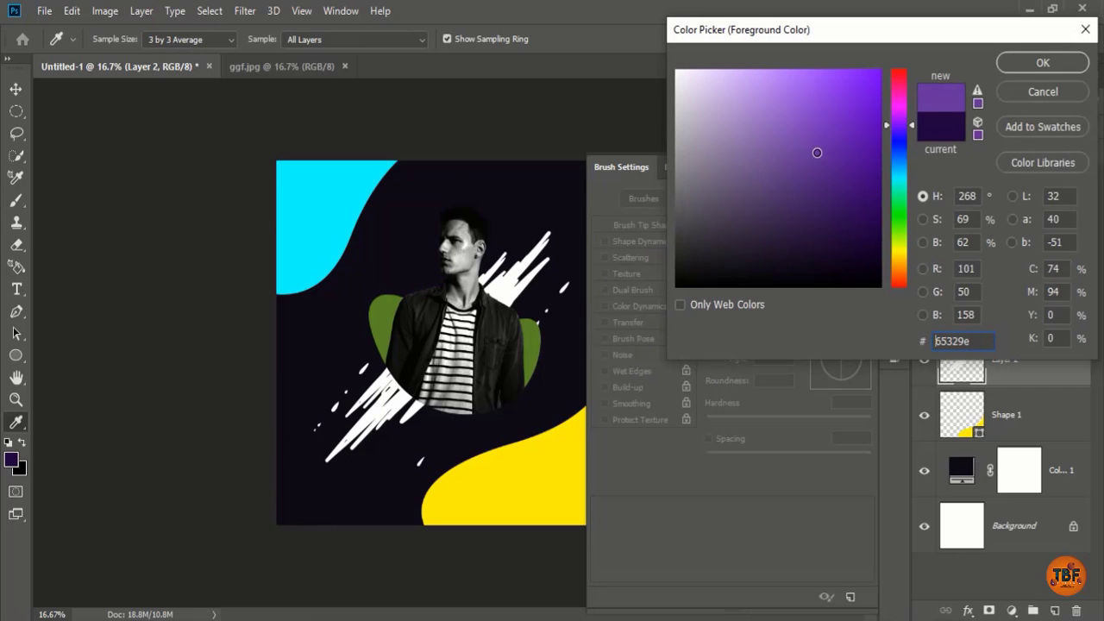
click(1043, 62)
key(b)
click(501, 449)
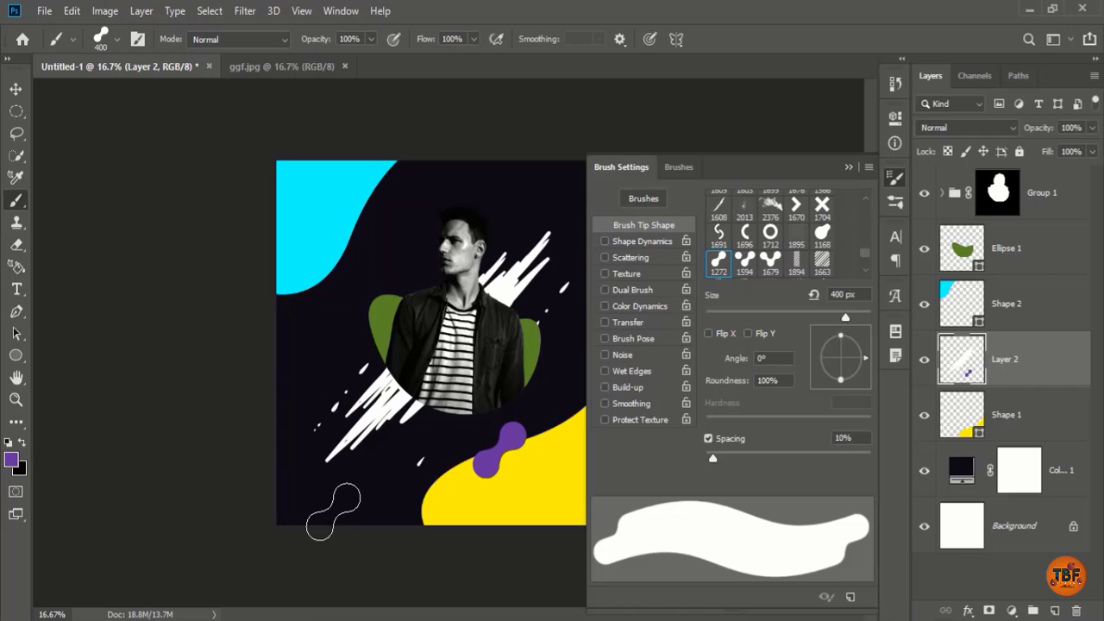
key(ctrl+z)
Step: Stamp bright orange stripes left of the man's head with a 700 px hatched tip
scroll(838, 244, down, 1)
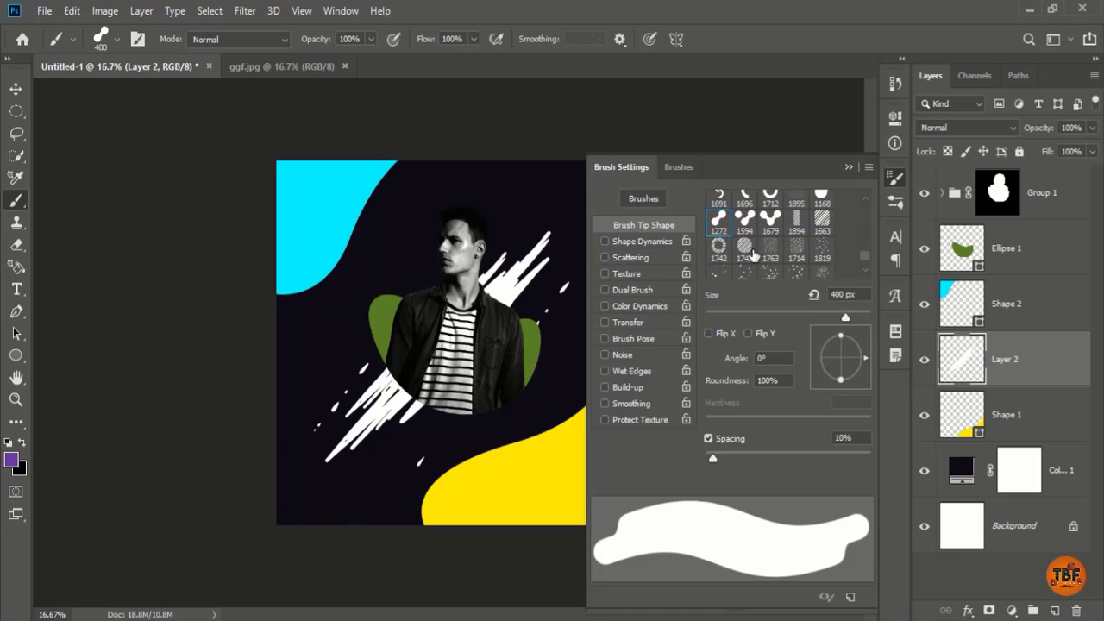
click(719, 247)
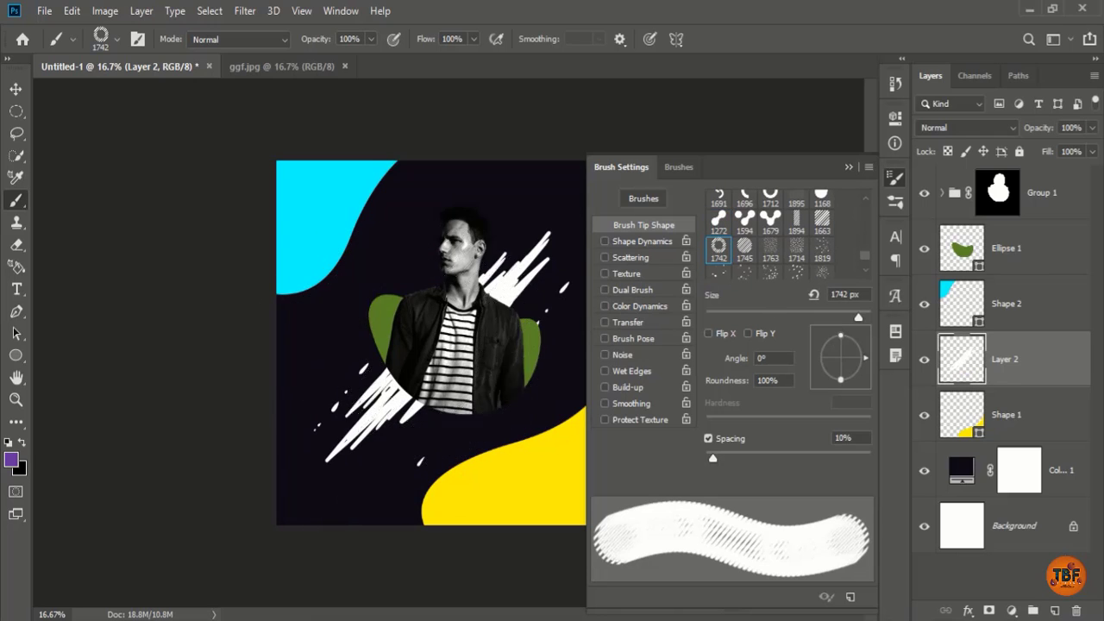
key(bracketleft)
key(bracketleft)
key(bracketleft)
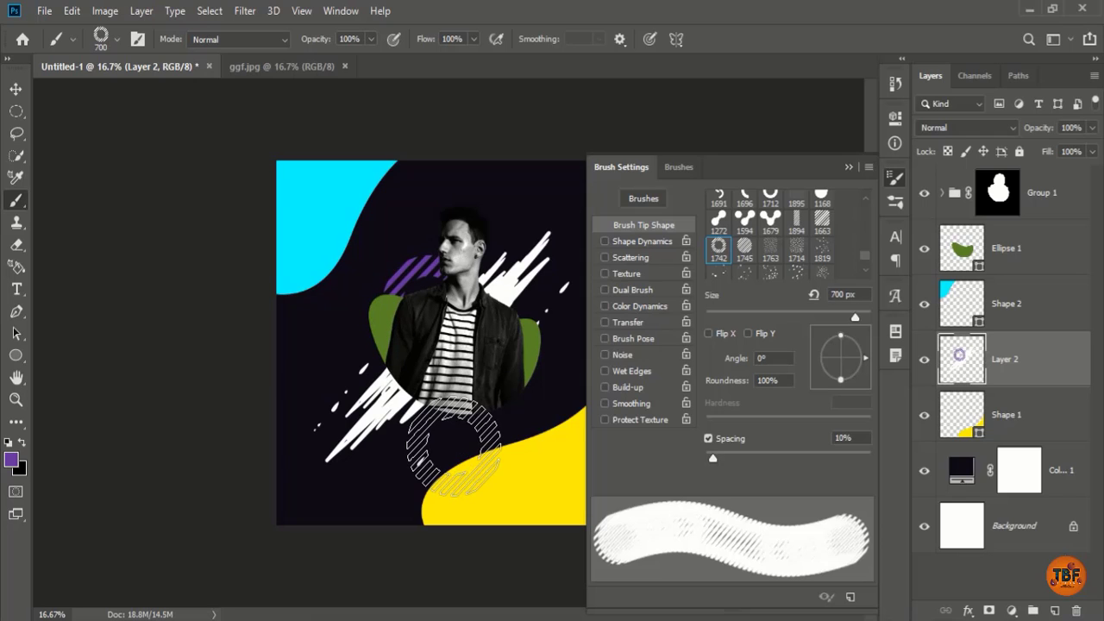
click(11, 459)
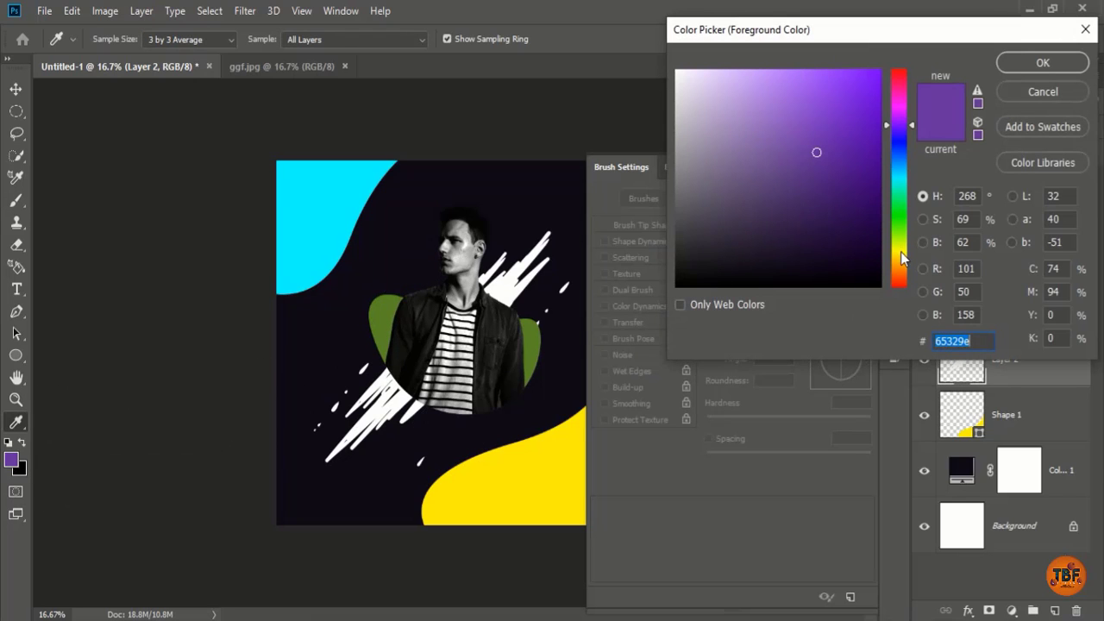
drag(903, 250, 897, 286)
drag(906, 246, 904, 274)
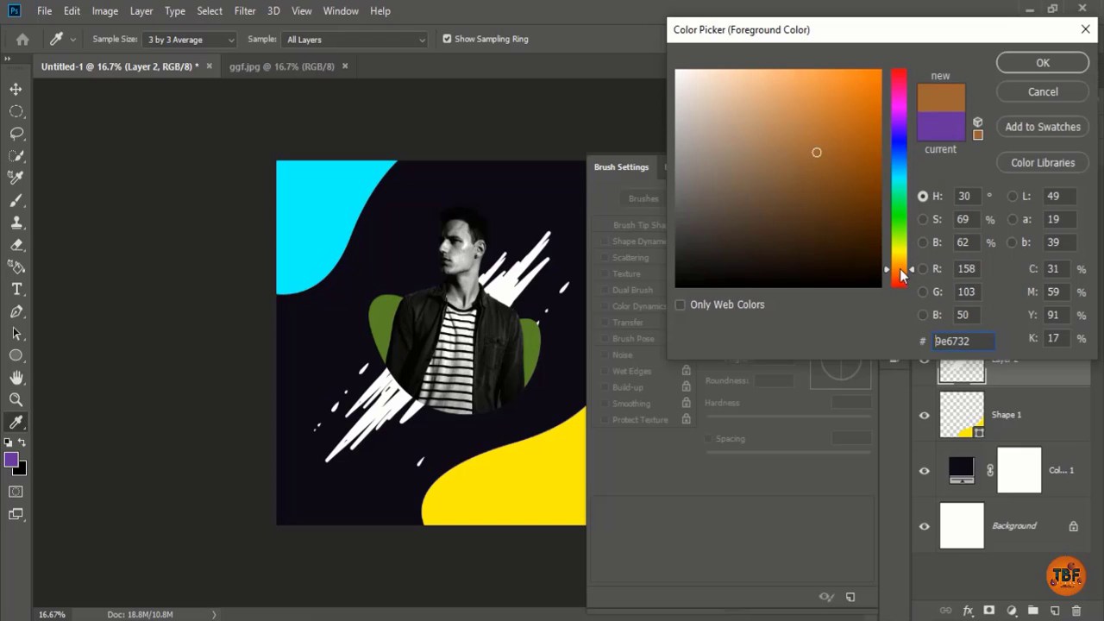
click(867, 115)
click(1043, 62)
click(418, 311)
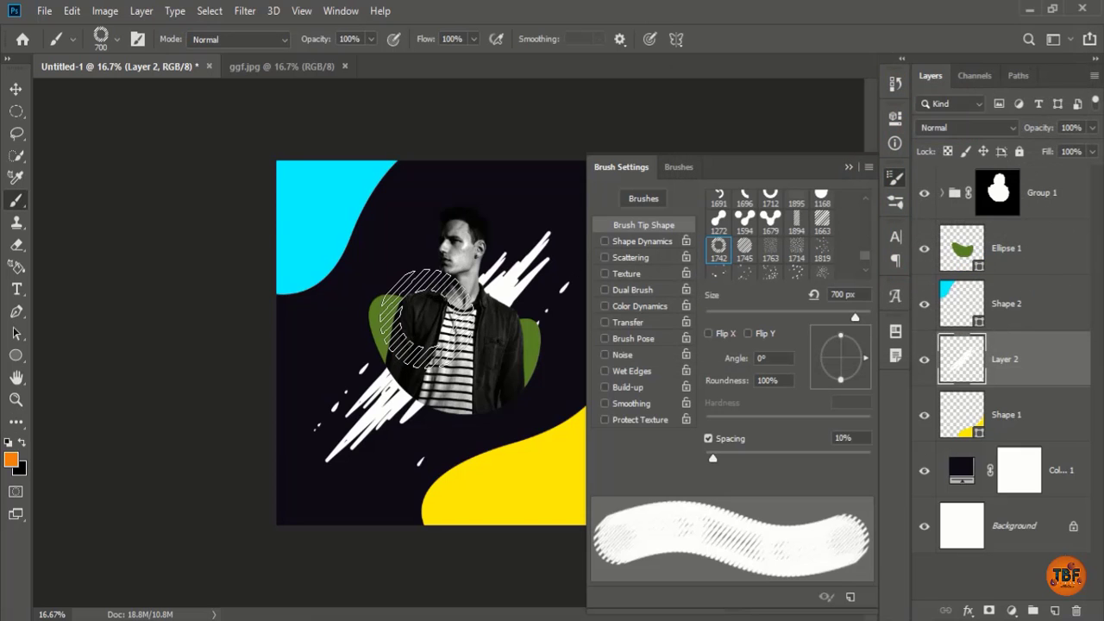
click(795, 222)
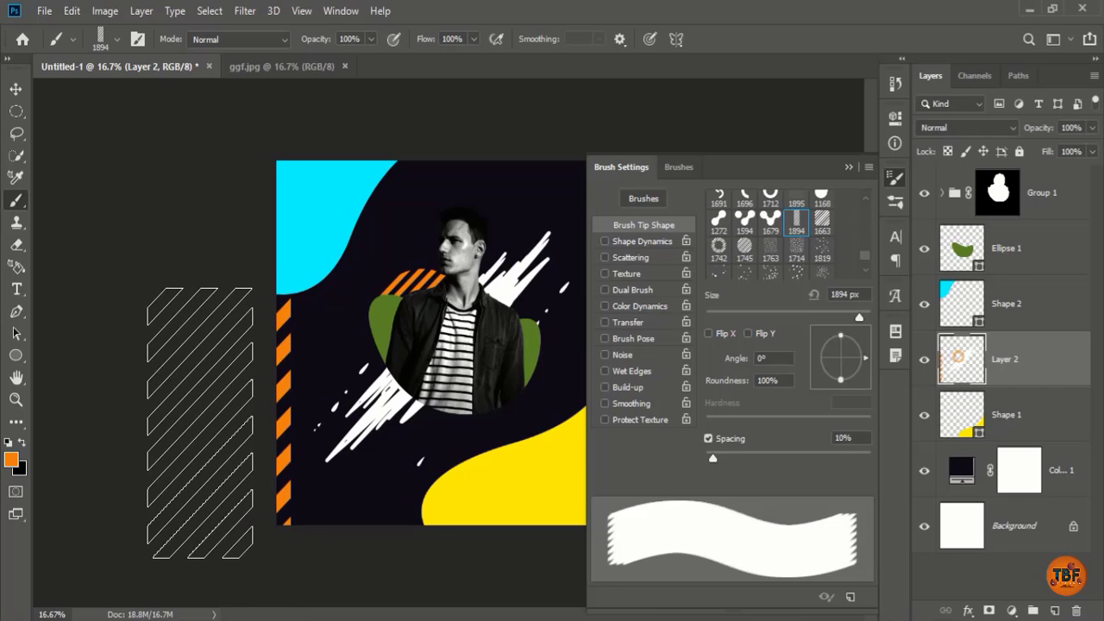
Step: Paint red dots around the man and lower left using the scattered-dots brush tip
click(822, 248)
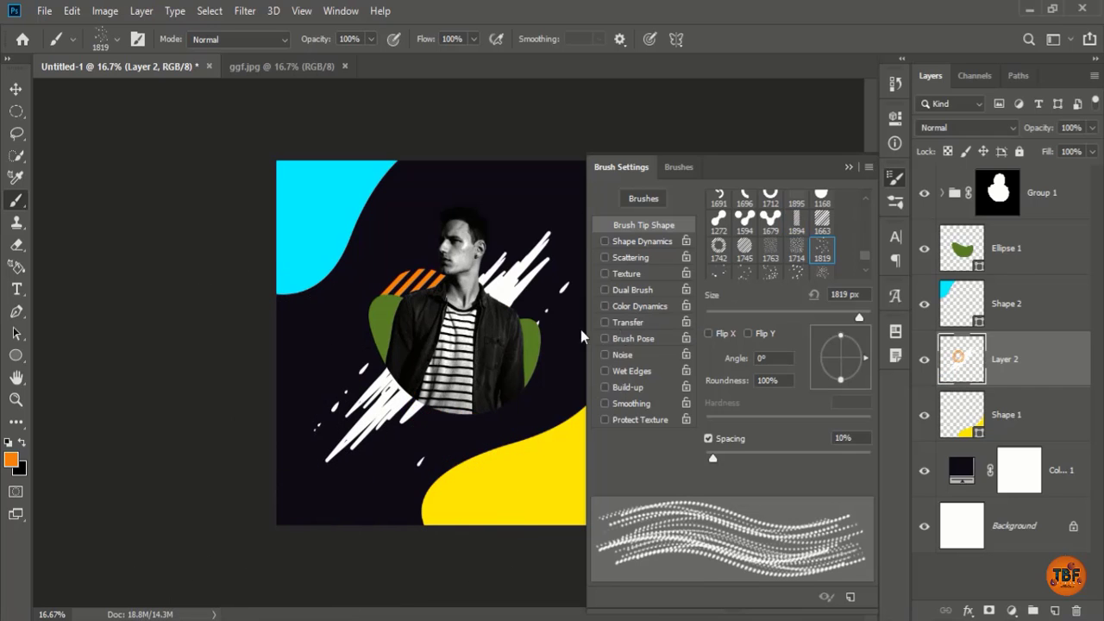
click(894, 177)
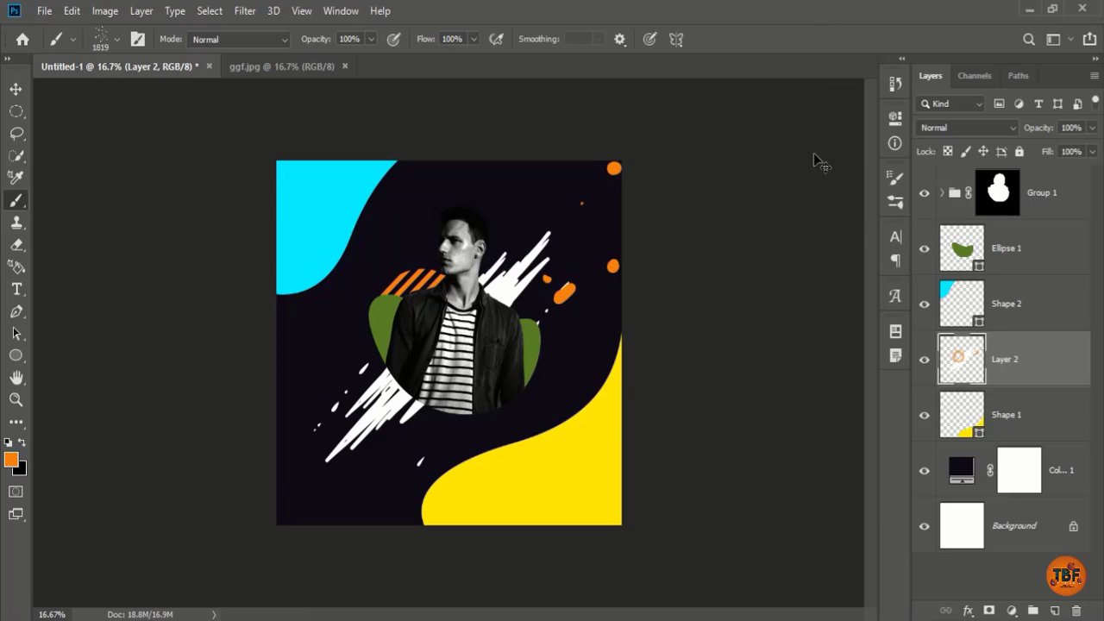
click(14, 460)
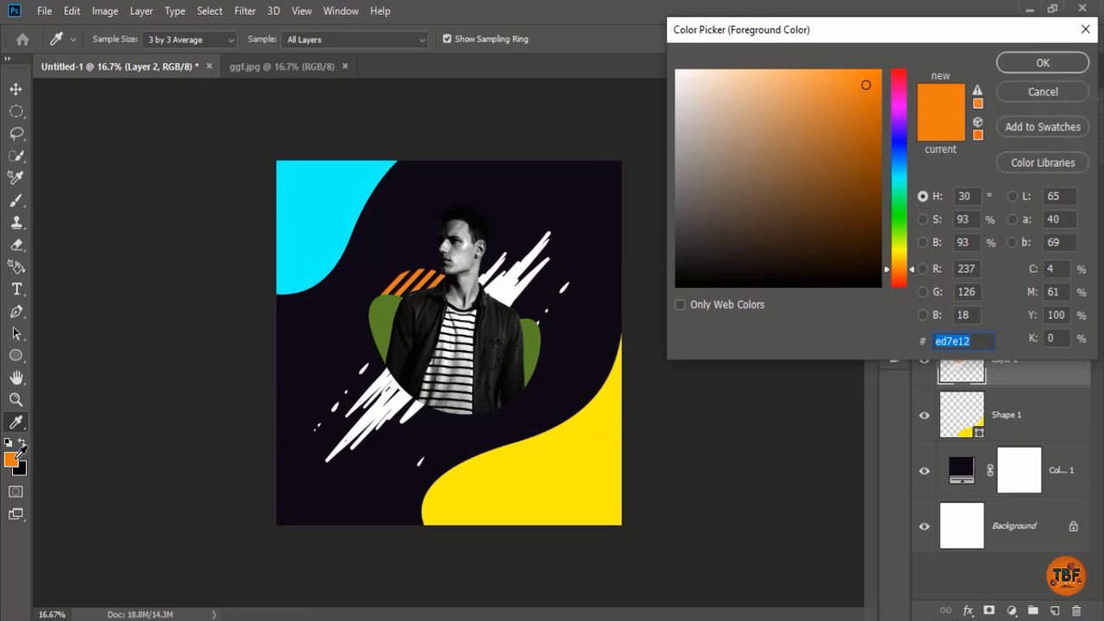
click(774, 148)
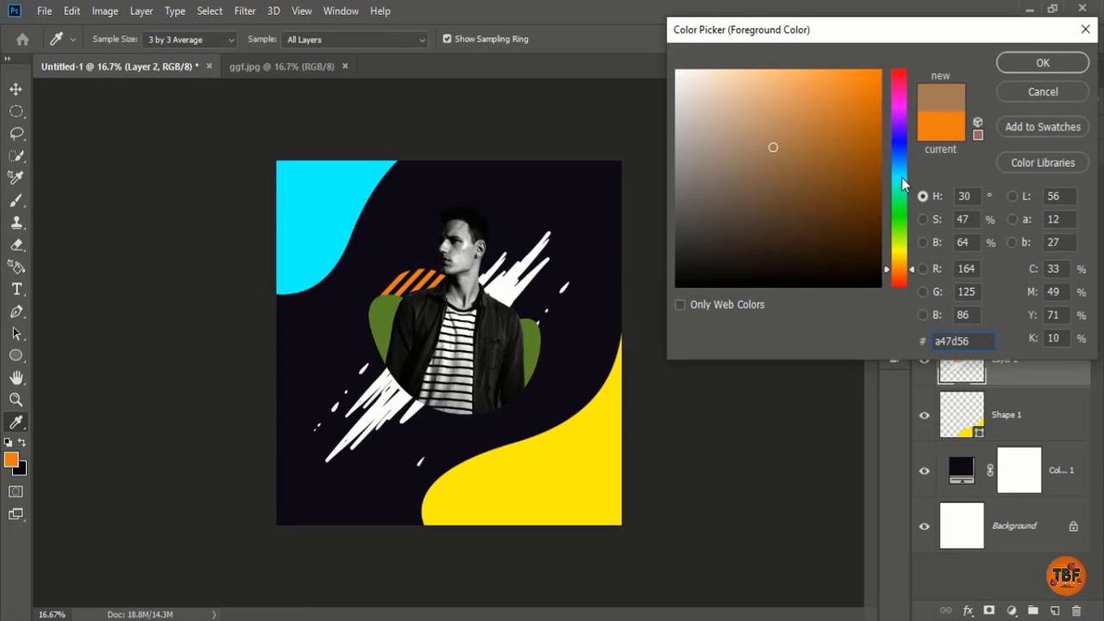
click(900, 222)
click(900, 76)
click(1043, 62)
key(b)
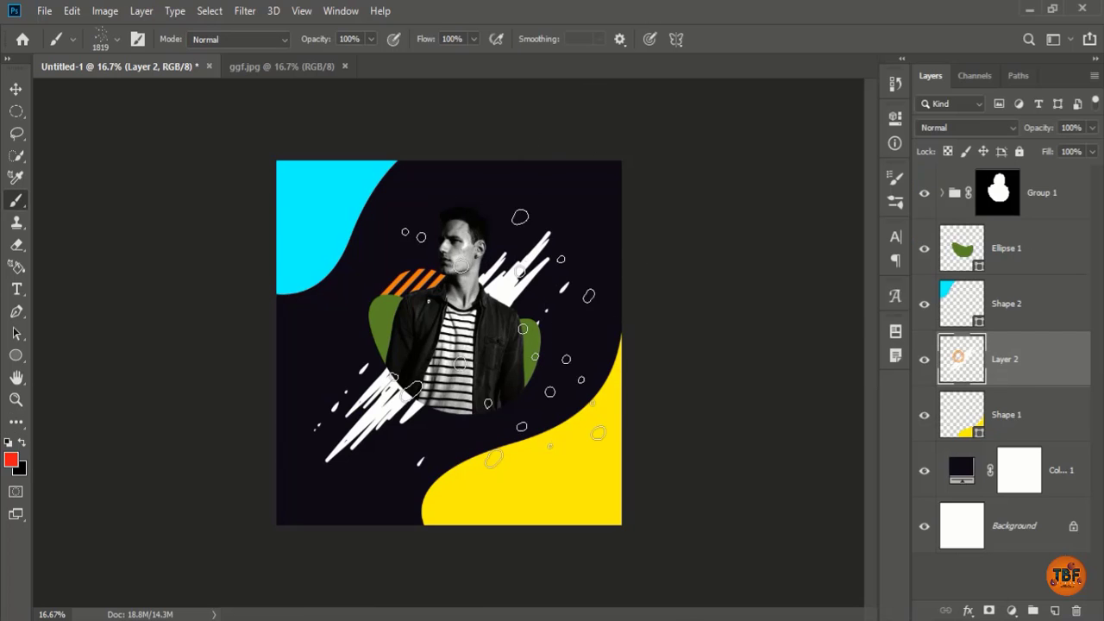
click(531, 289)
click(332, 440)
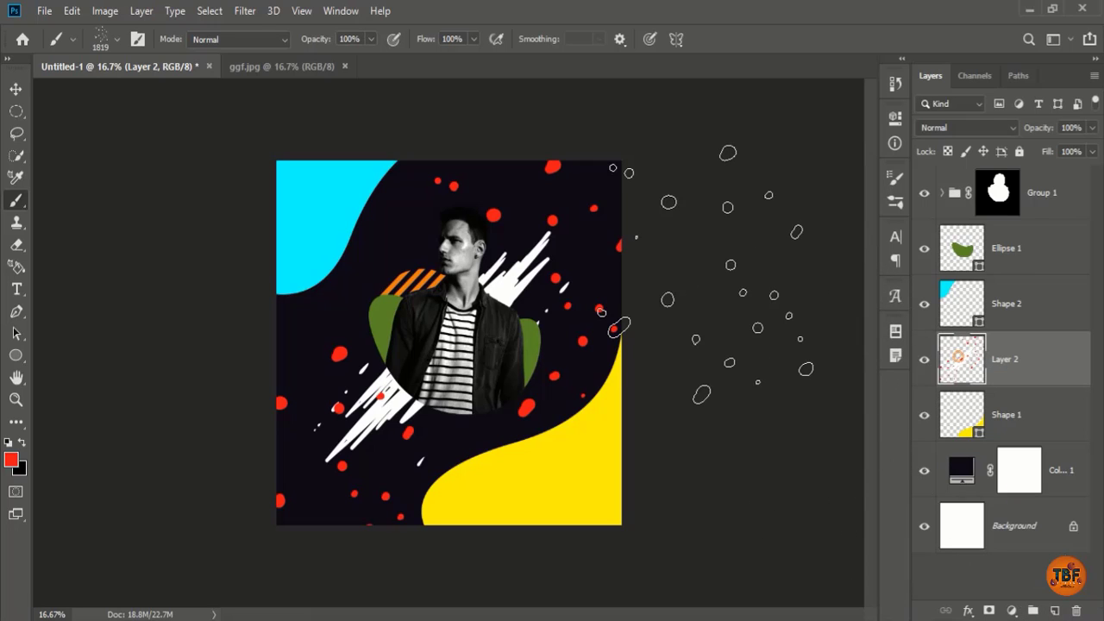
Step: Draw a red ellipse left of the man and warp it into a bean-shaped blob
click(15, 355)
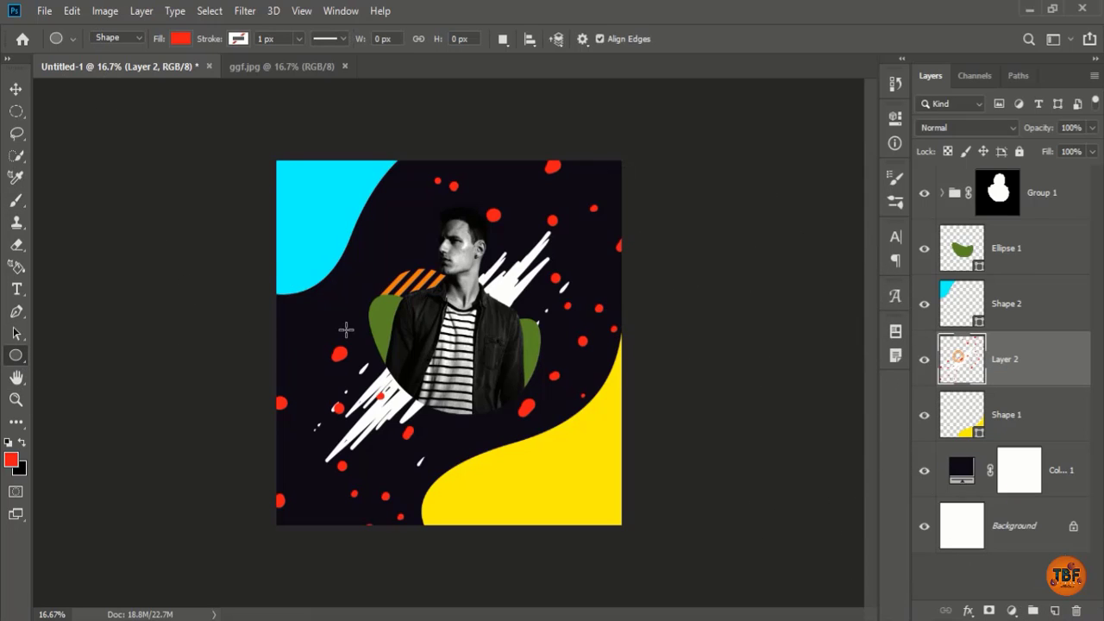
drag(314, 308, 370, 343)
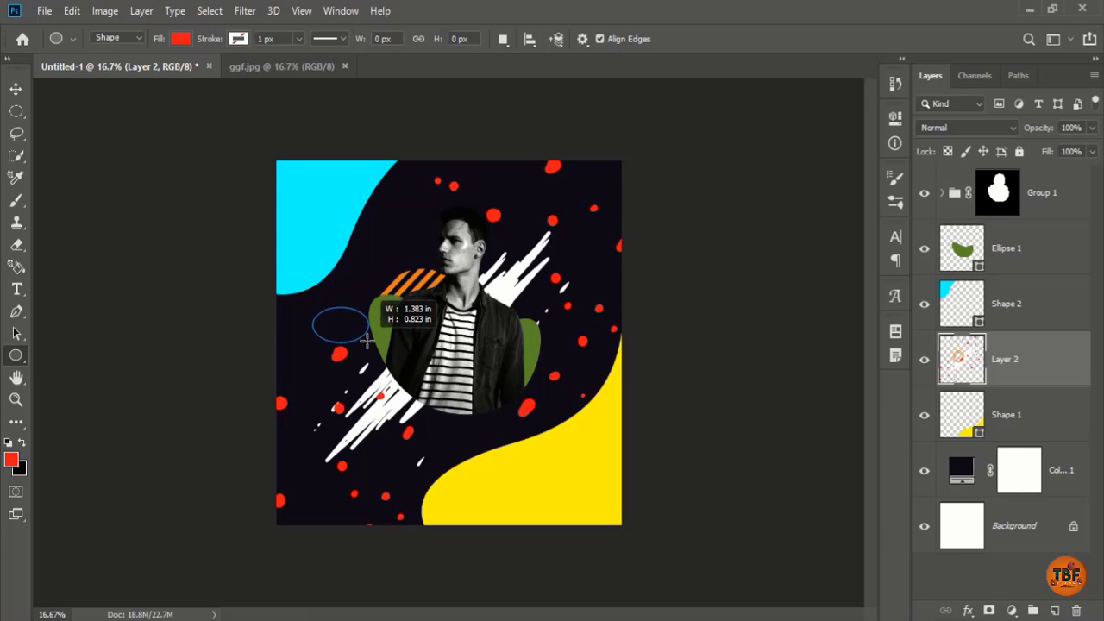
key(ctrl+t)
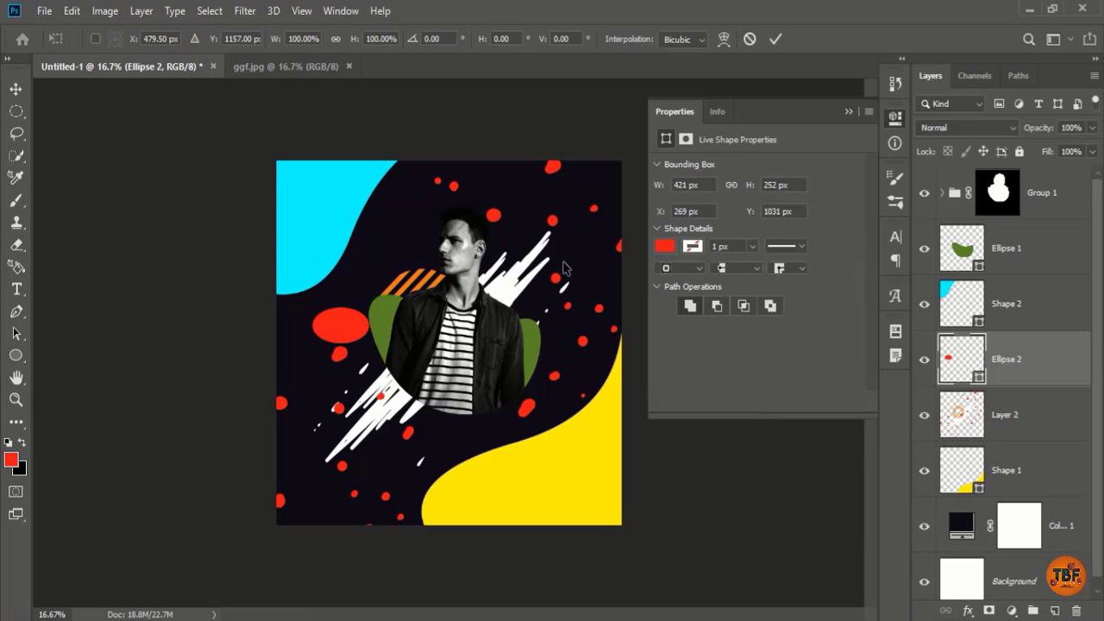
key(ctrl+plus)
key(ctrl+plus)
key(ctrl+plus)
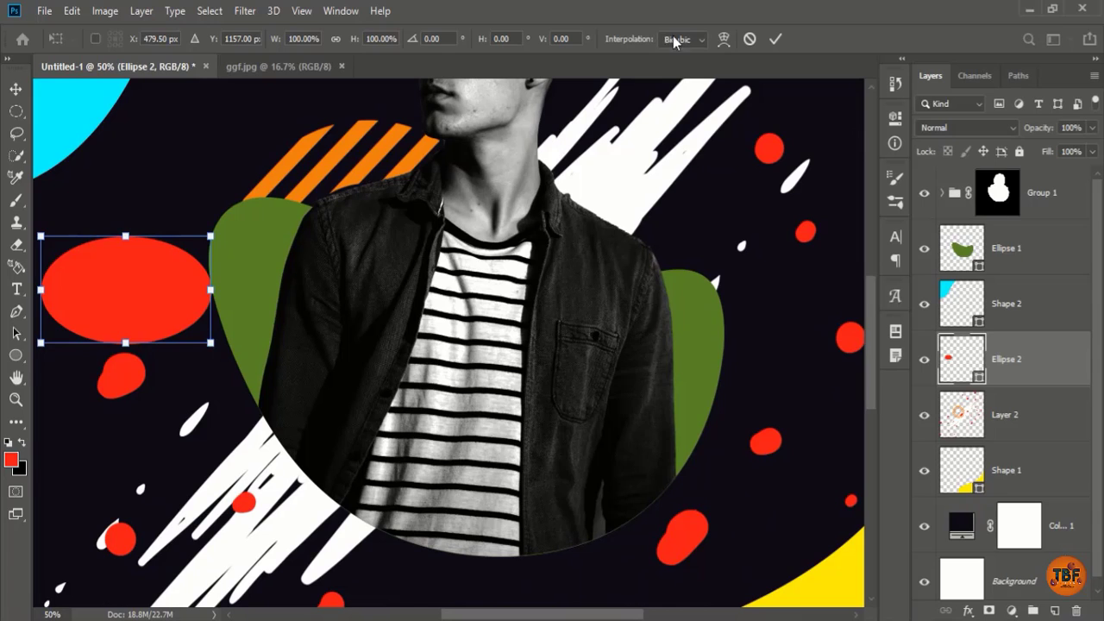
click(723, 39)
mouse_move(44, 240)
mouse_down()
mouse_move(222, 233)
mouse_move(177, 162)
mouse_up()
drag(334, 229, 359, 298)
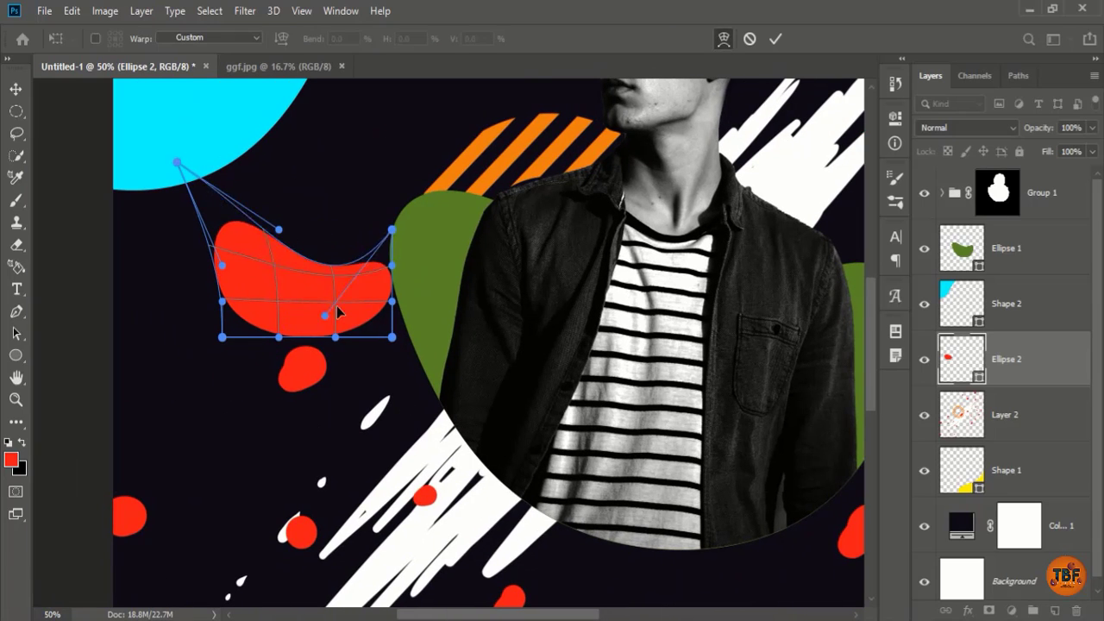
key(Return)
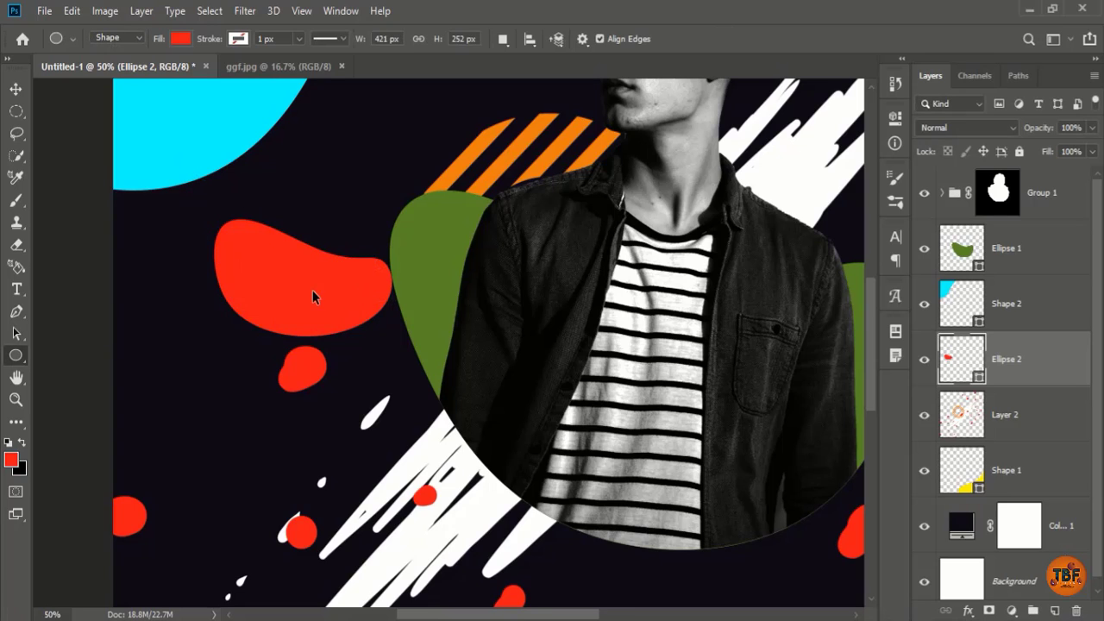
Step: Move the blob over the man, rotate it about 46 degrees, shrink it, and stack it above Group 1
drag(329, 287, 376, 299)
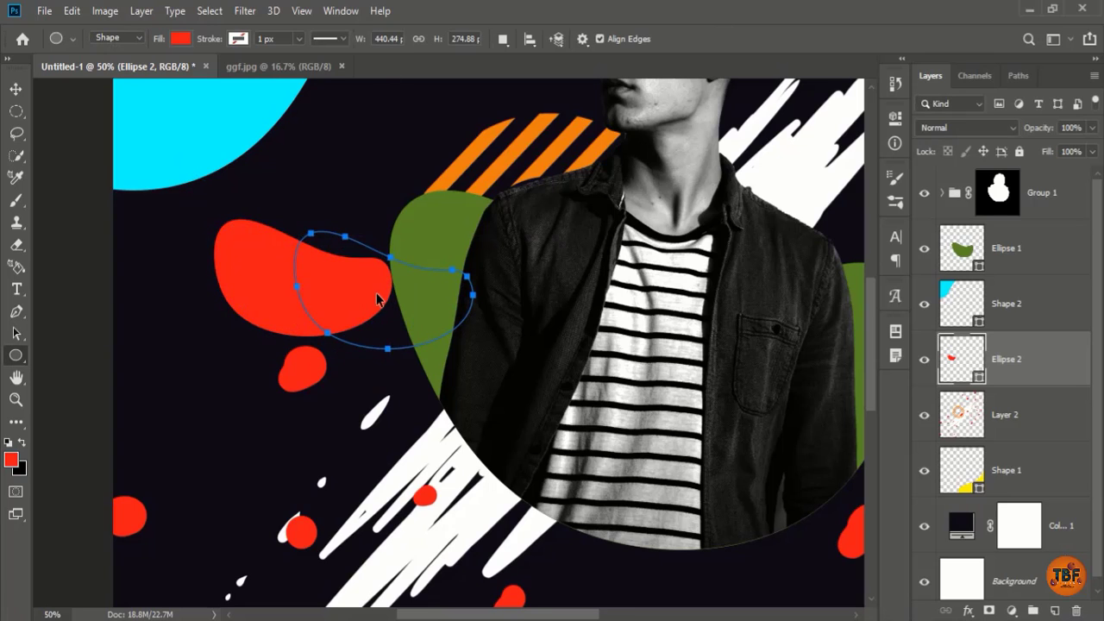
drag(1022, 359, 1005, 248)
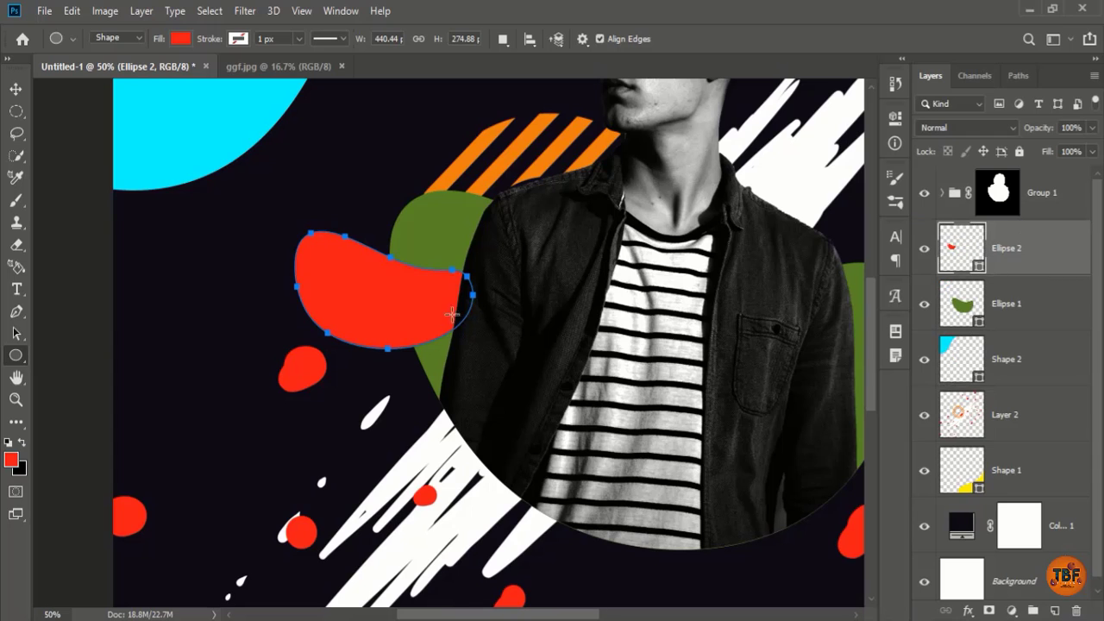
drag(419, 235, 289, 312)
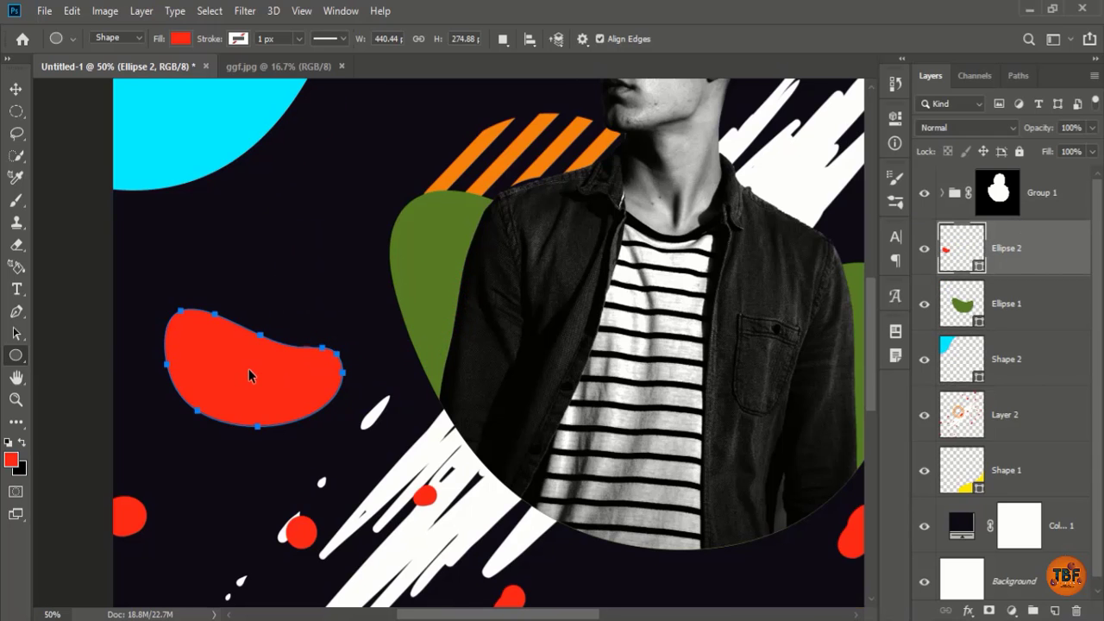
key(ctrl+minus)
mouse_move(363, 368)
mouse_down()
mouse_move(638, 402)
mouse_move(690, 371)
mouse_move(729, 298)
mouse_move(681, 354)
mouse_up()
key(ctrl+t)
key(u)
key(Return)
key(ctrl+])
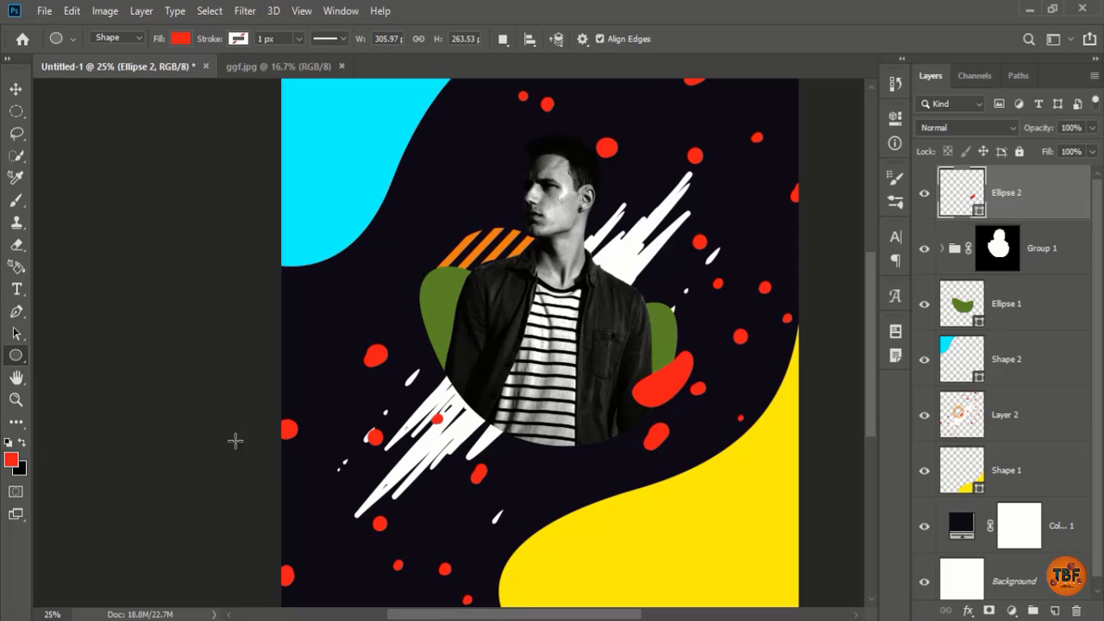
Step: Set dark green 095334 as foreground and fill the red blob lavender blue
click(12, 462)
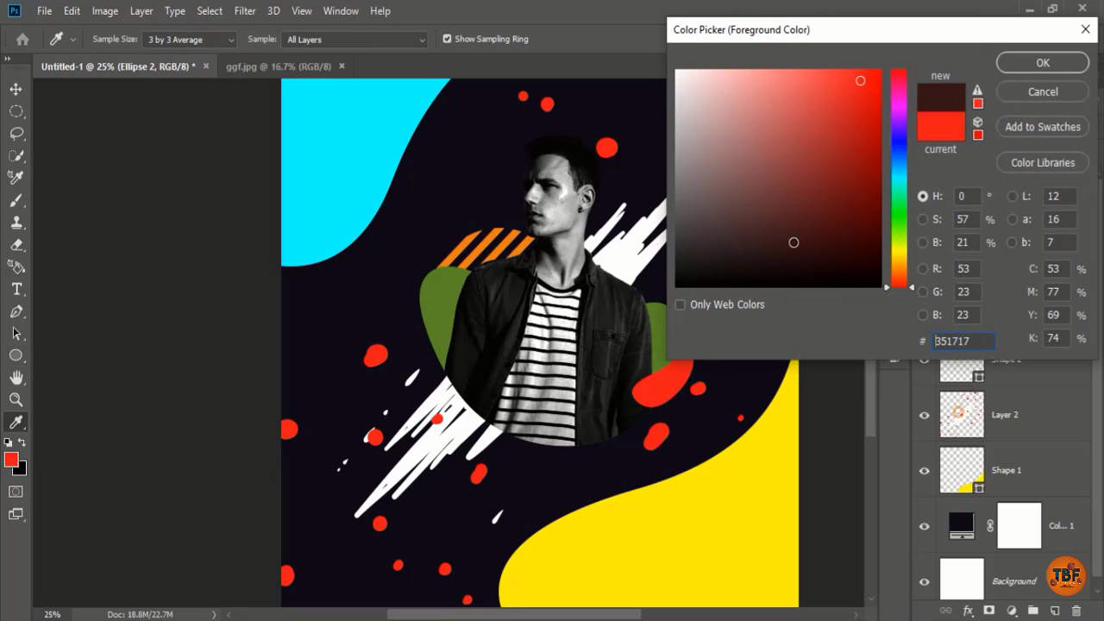
click(811, 121)
click(899, 193)
click(859, 217)
click(1039, 63)
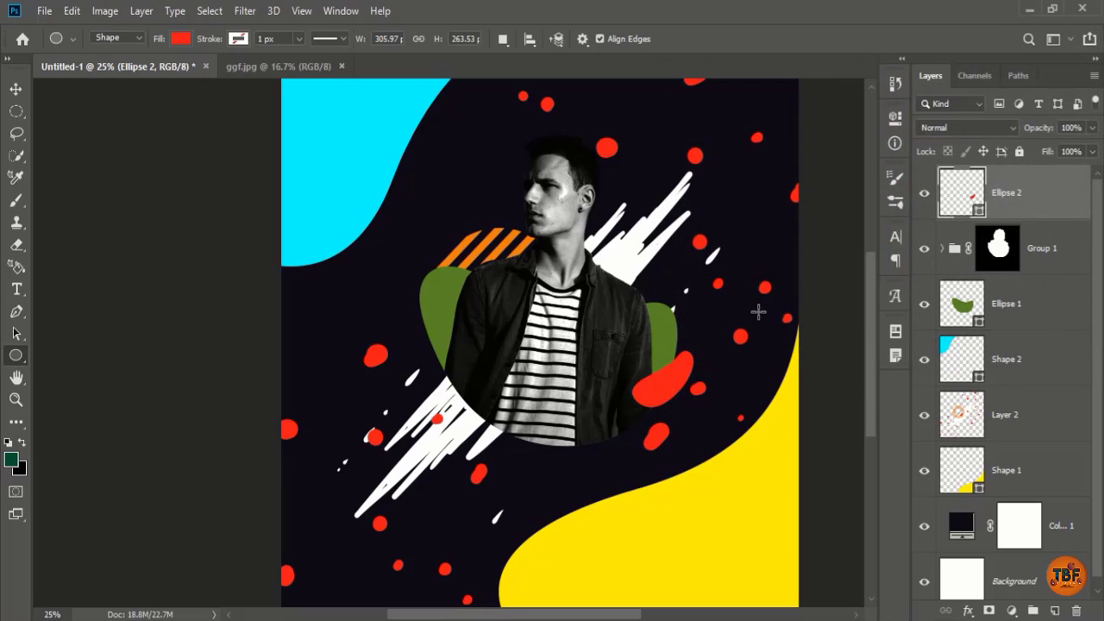
click(671, 390)
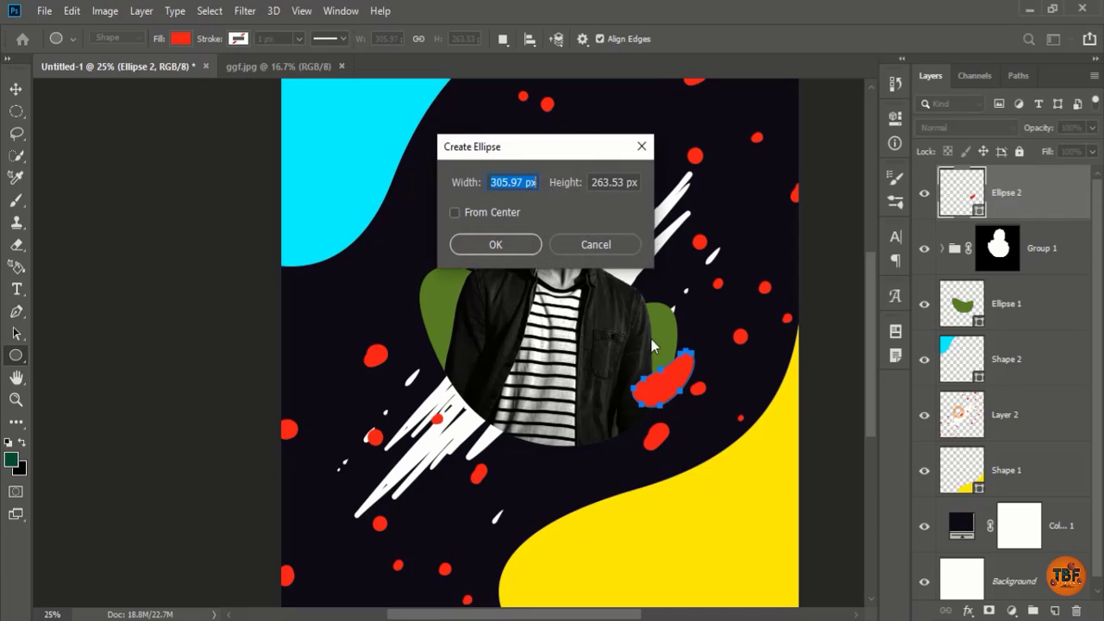
click(603, 244)
click(185, 39)
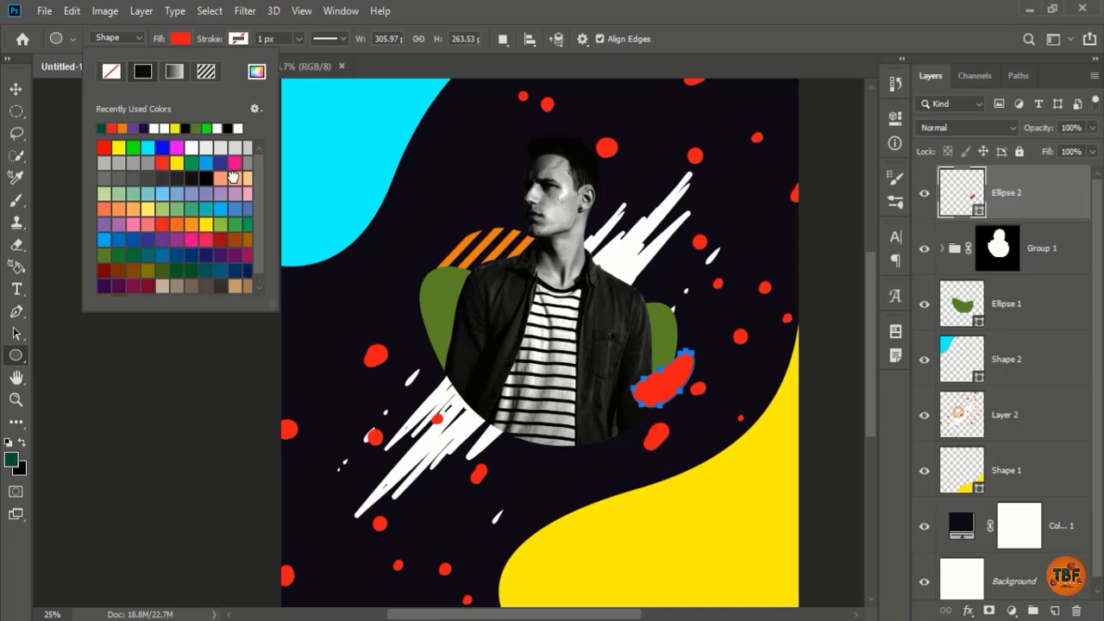
click(187, 196)
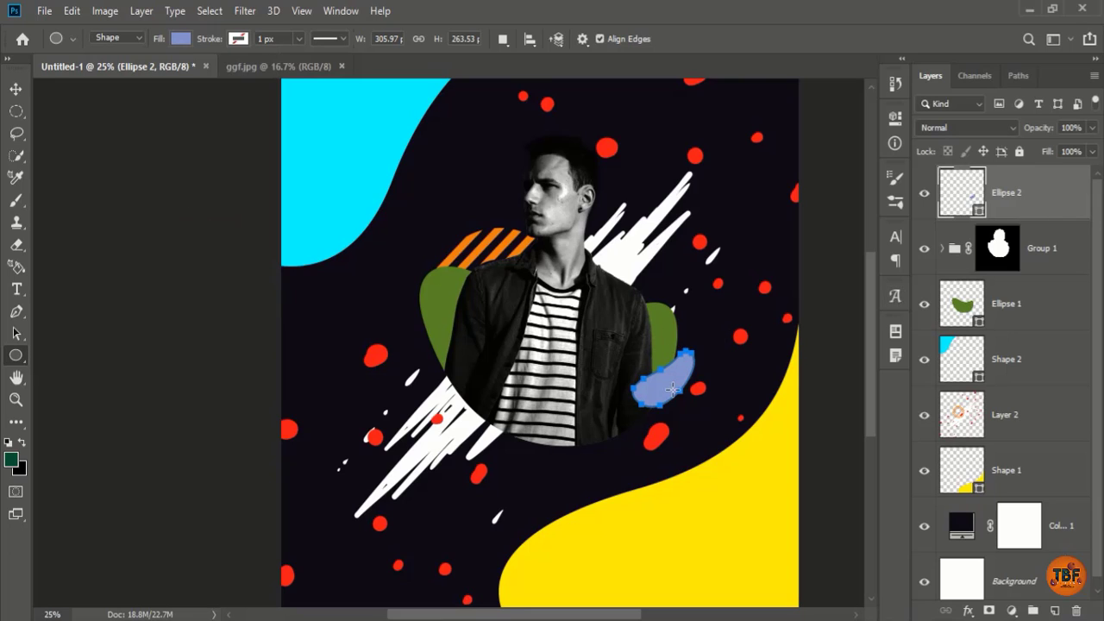
Step: Duplicate the lavender blob, then scale, rotate and place the copy left of the man
key(ctrl+j)
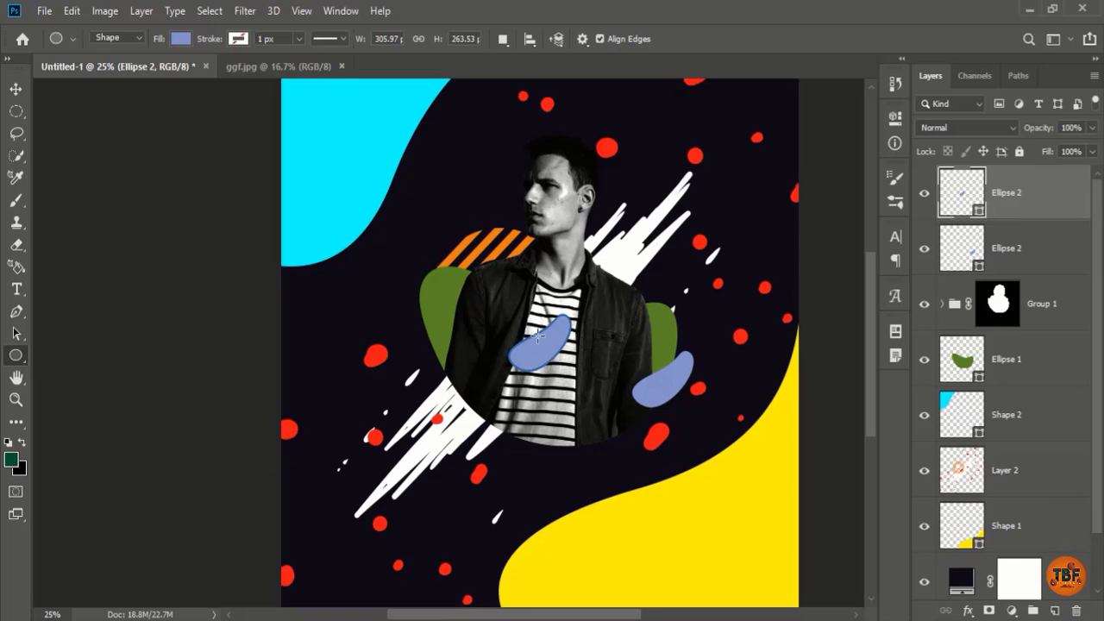
drag(538, 336, 424, 307)
key(ctrl+t)
mouse_move(466, 275)
mouse_down()
mouse_move(447, 306)
mouse_move(460, 371)
mouse_up()
drag(417, 321, 426, 310)
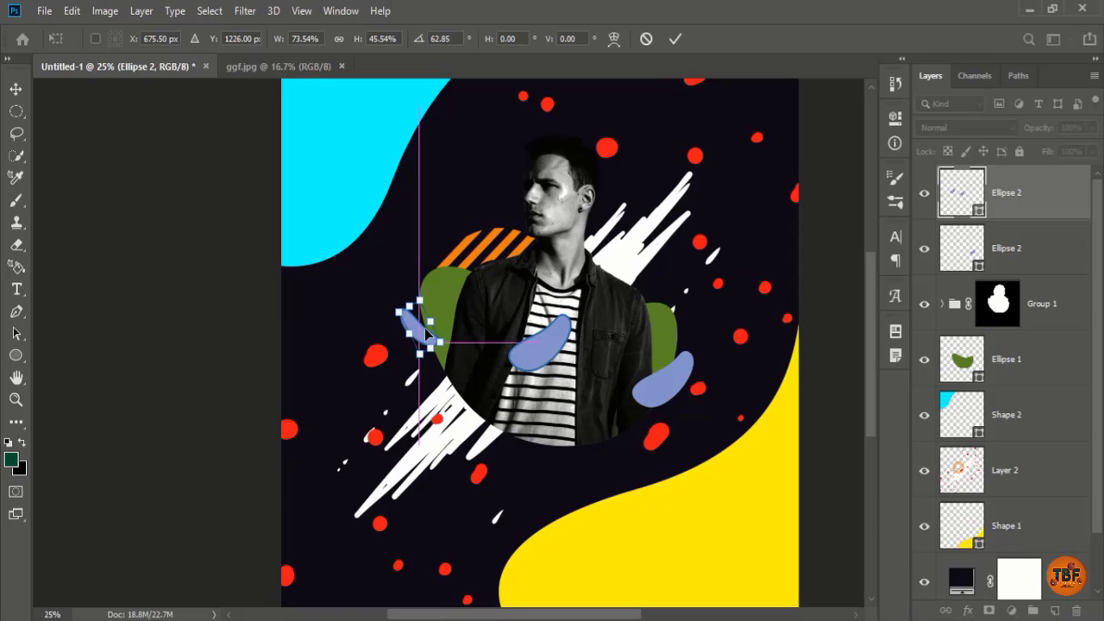
key(Return)
Step: Move the other Ellipse 2 blob over the left green shape
key(u)
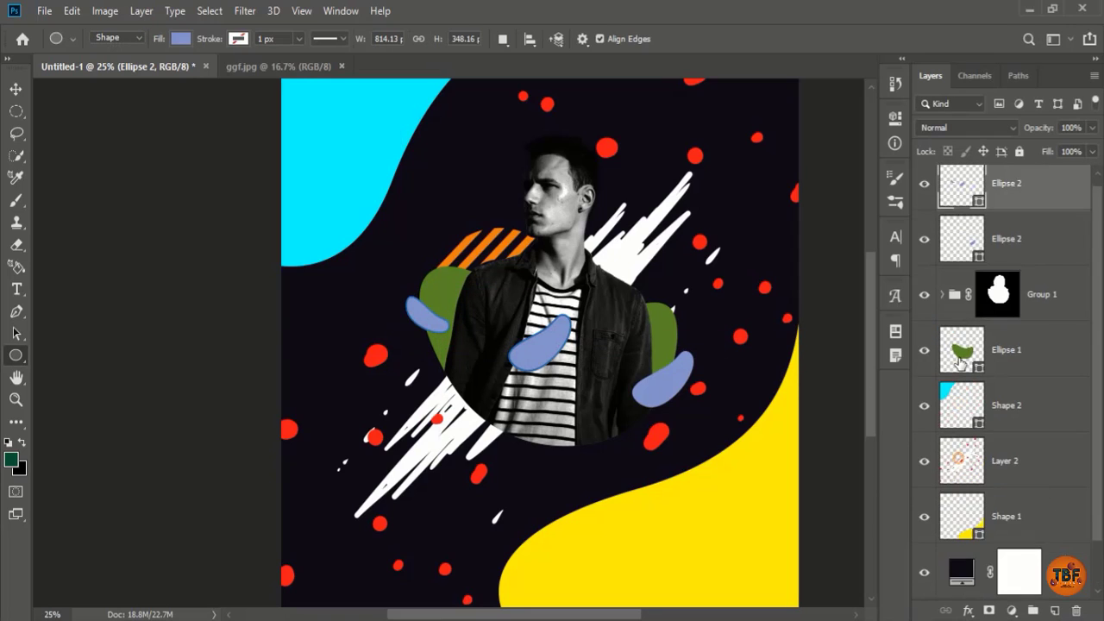
click(1030, 250)
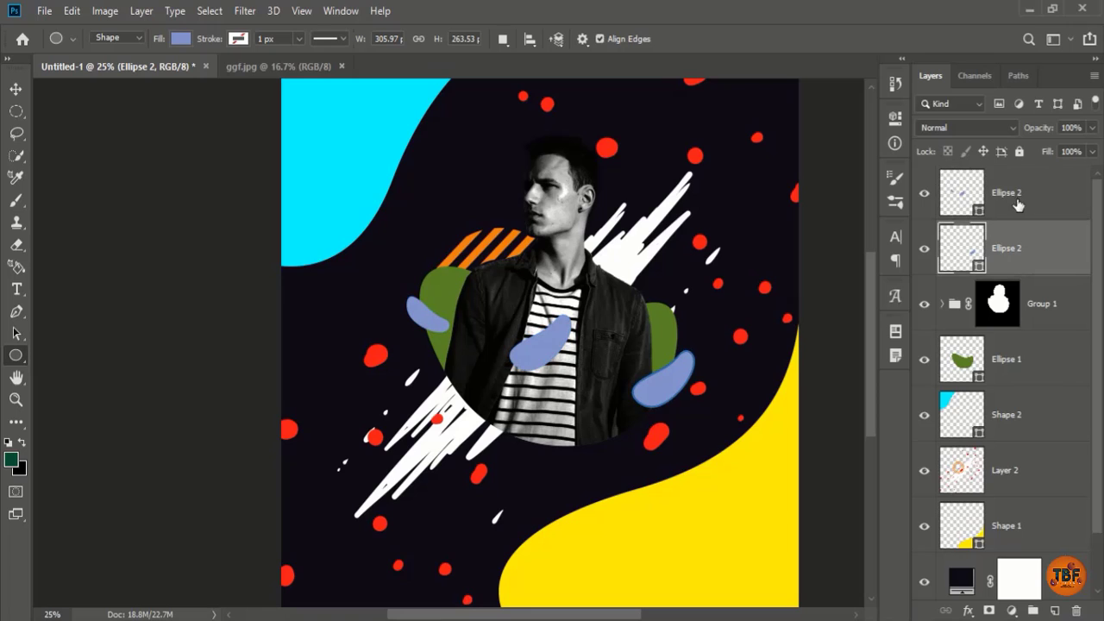
key(v)
click(553, 356)
mouse_move(552, 353)
mouse_down()
mouse_move(548, 363)
mouse_move(450, 328)
mouse_up()
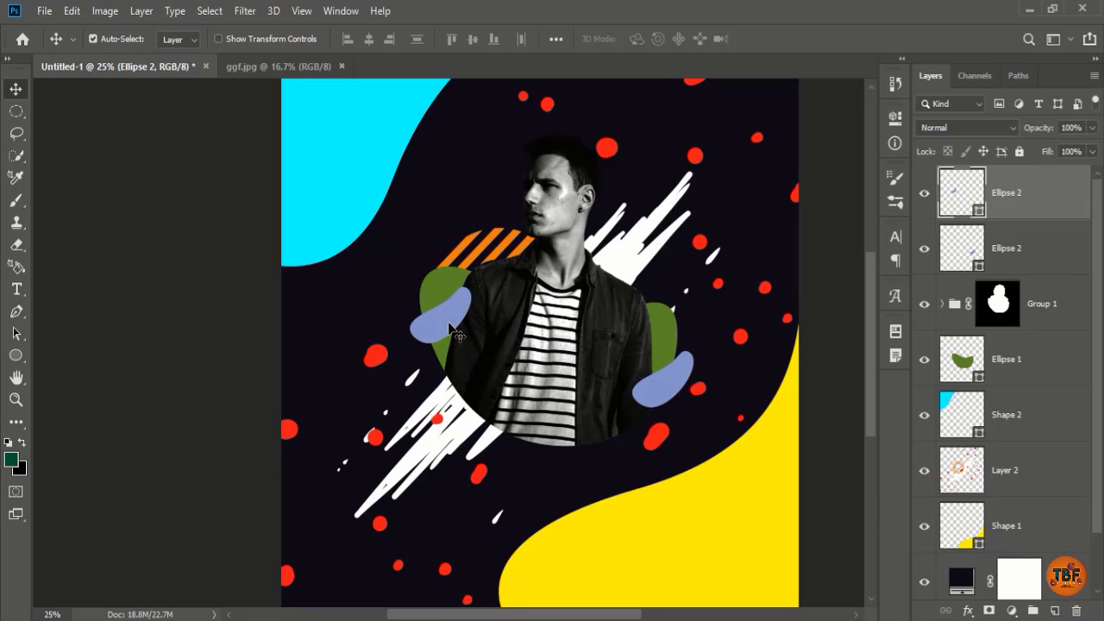
Step: Fill the left blob orange from the fill swatches
click(15, 356)
click(453, 318)
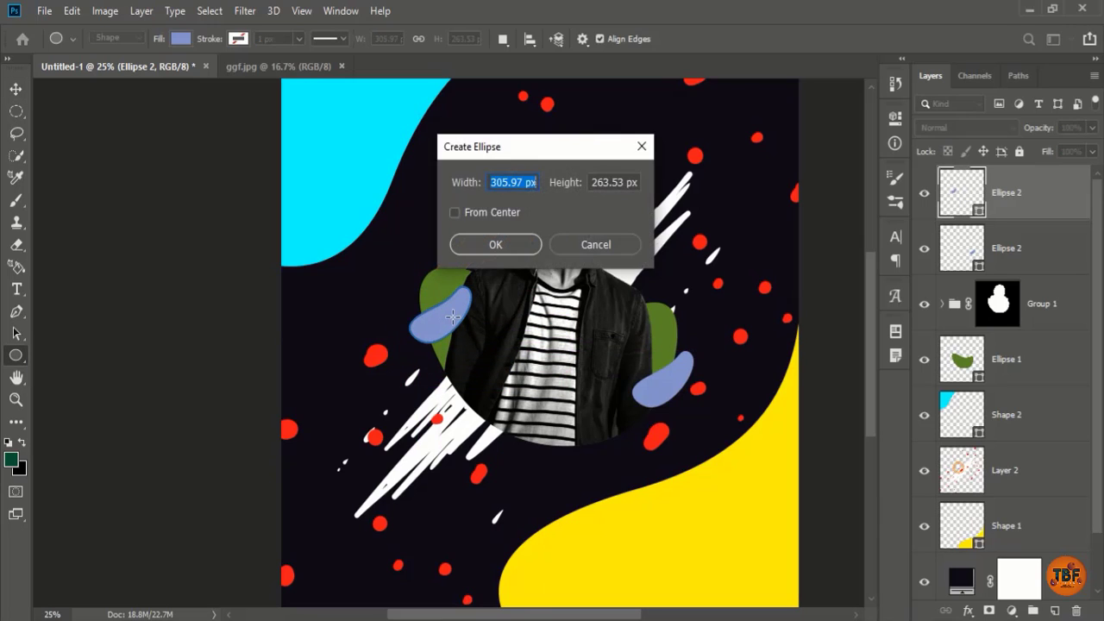
click(595, 245)
click(181, 39)
click(190, 223)
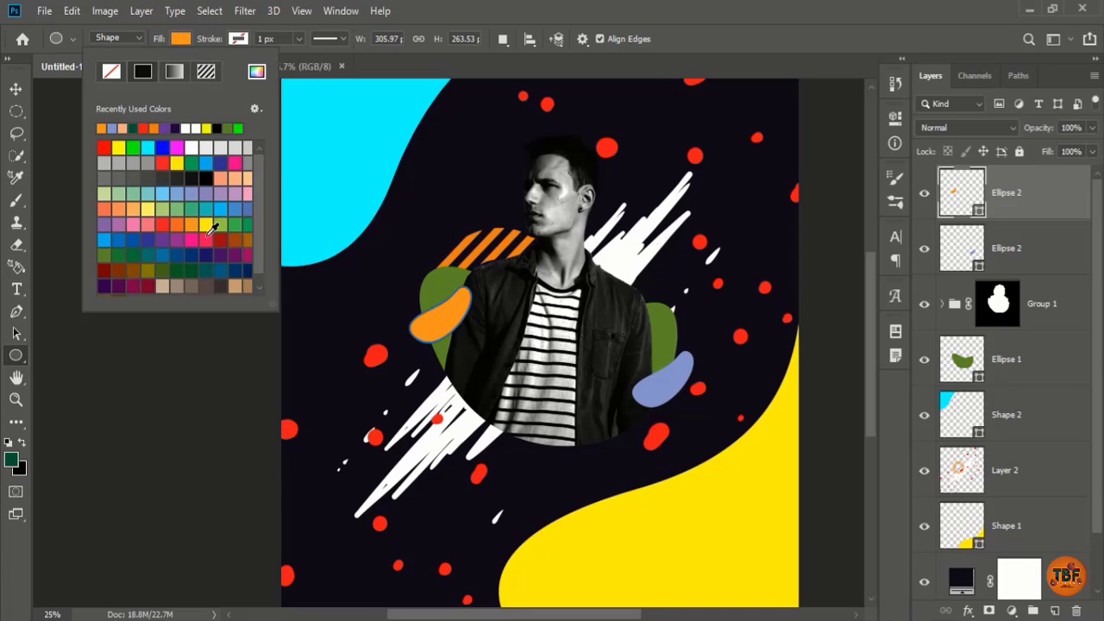
click(456, 307)
click(16, 90)
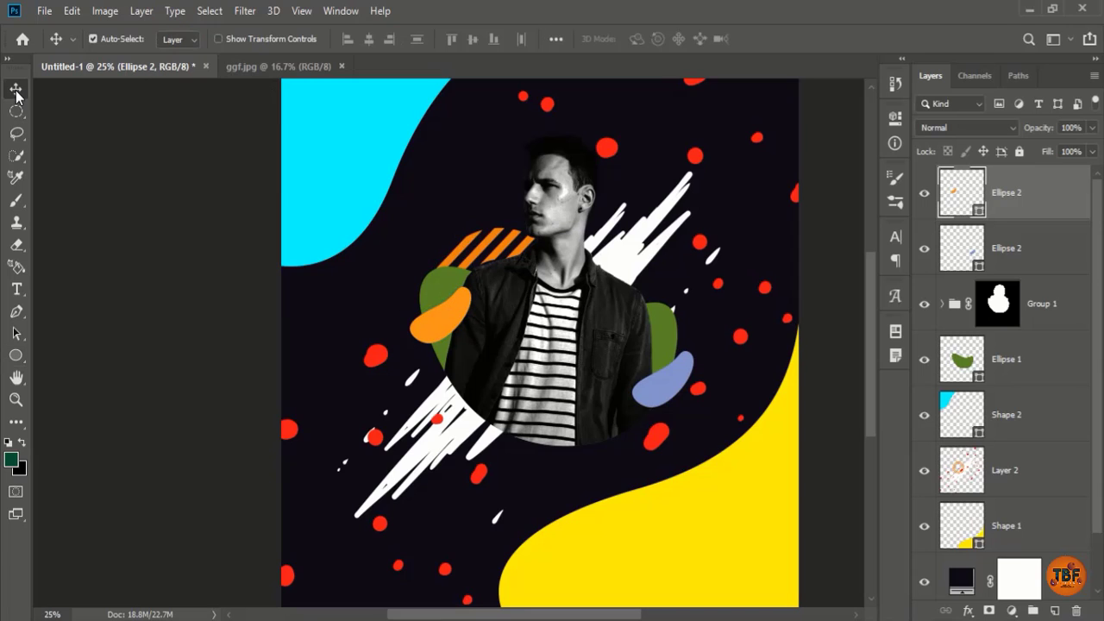
key(ctrl+minus)
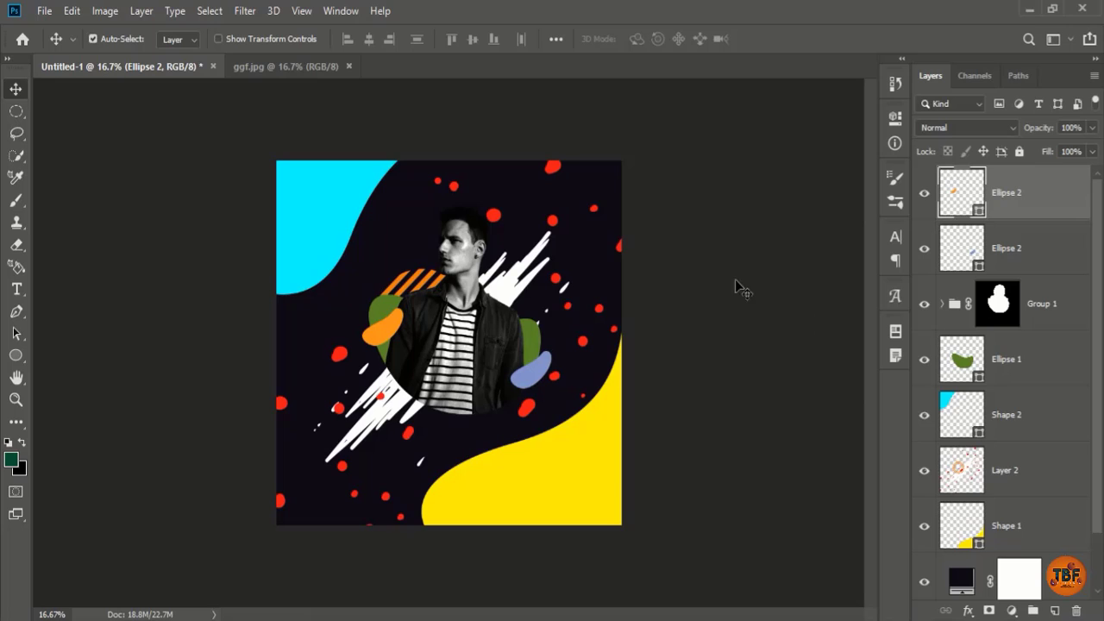
Step: On a new layer, add 'F U N' text mid-canvas and scale it up large
click(1054, 610)
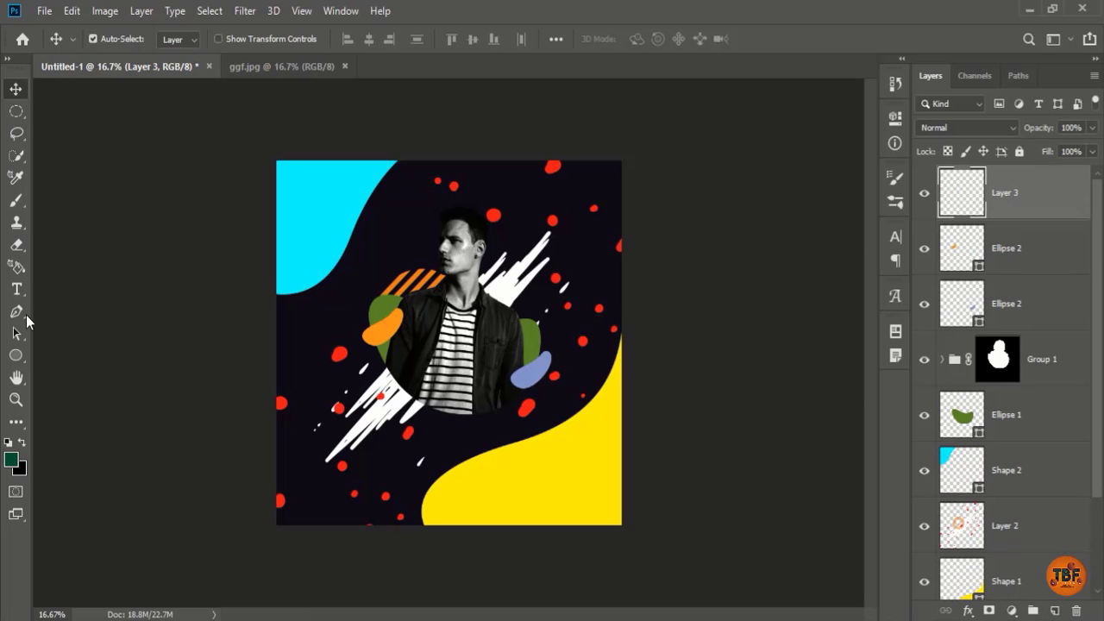
click(18, 289)
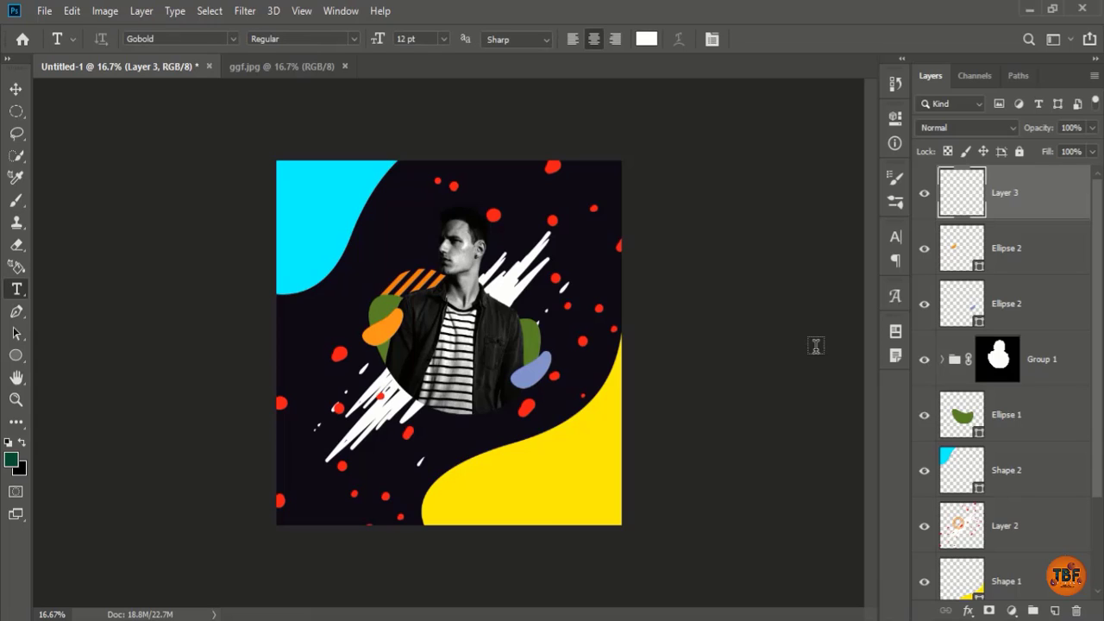
click(790, 355)
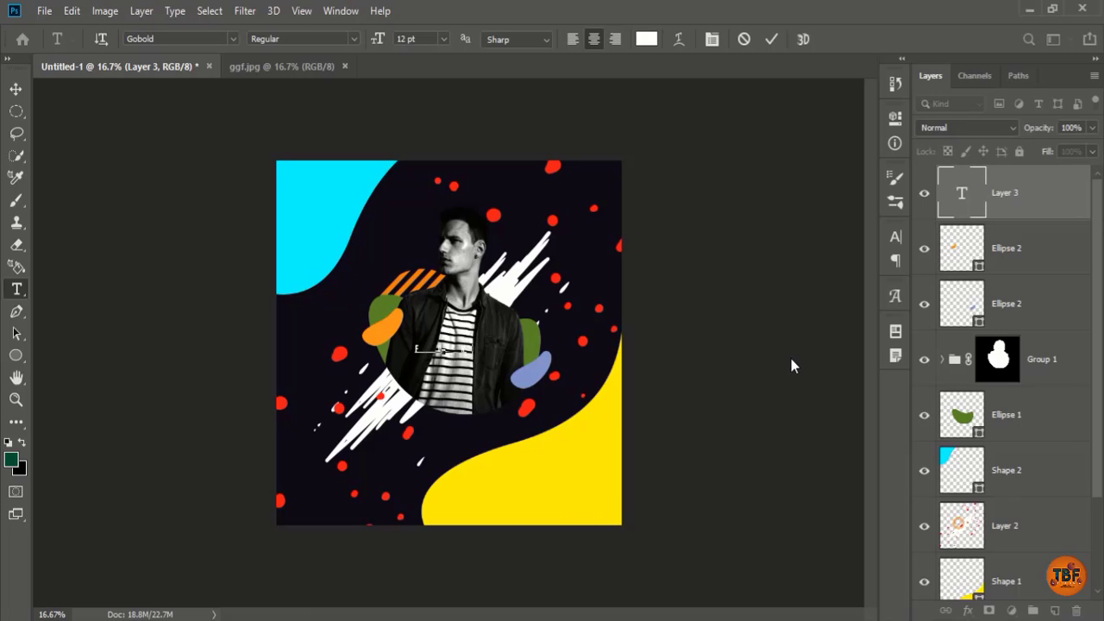
drag(471, 355, 590, 371)
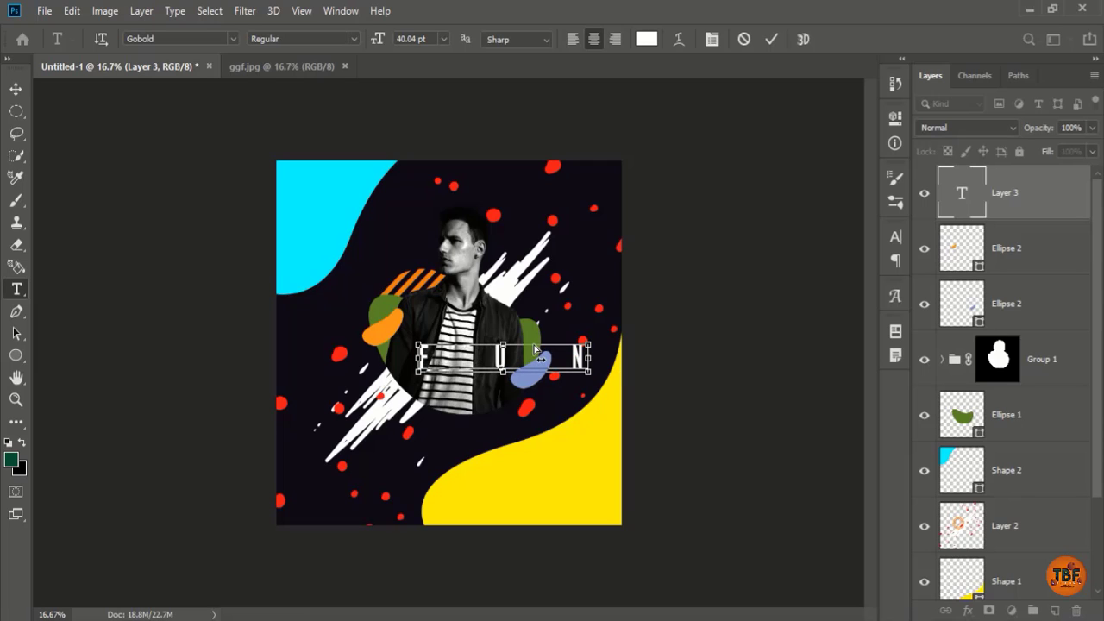
mouse_move(503, 346)
mouse_down()
mouse_move(488, 340)
mouse_move(466, 362)
mouse_move(519, 376)
mouse_up()
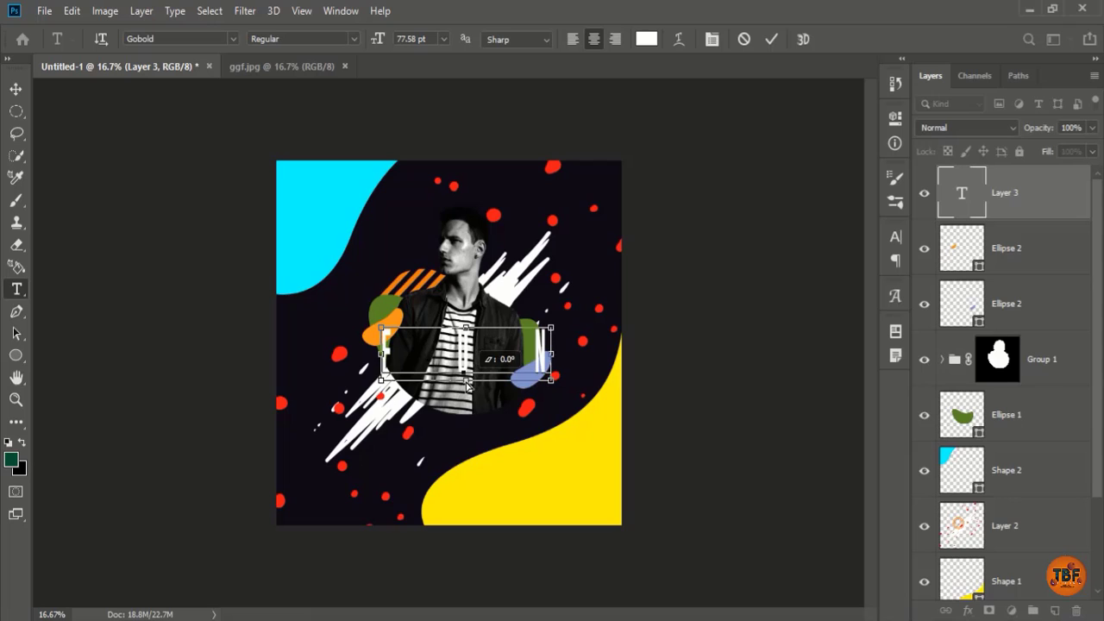
Step: Set the FUN text to the Gobold font, tighten its letter spacing and commit
click(232, 38)
text(GO)
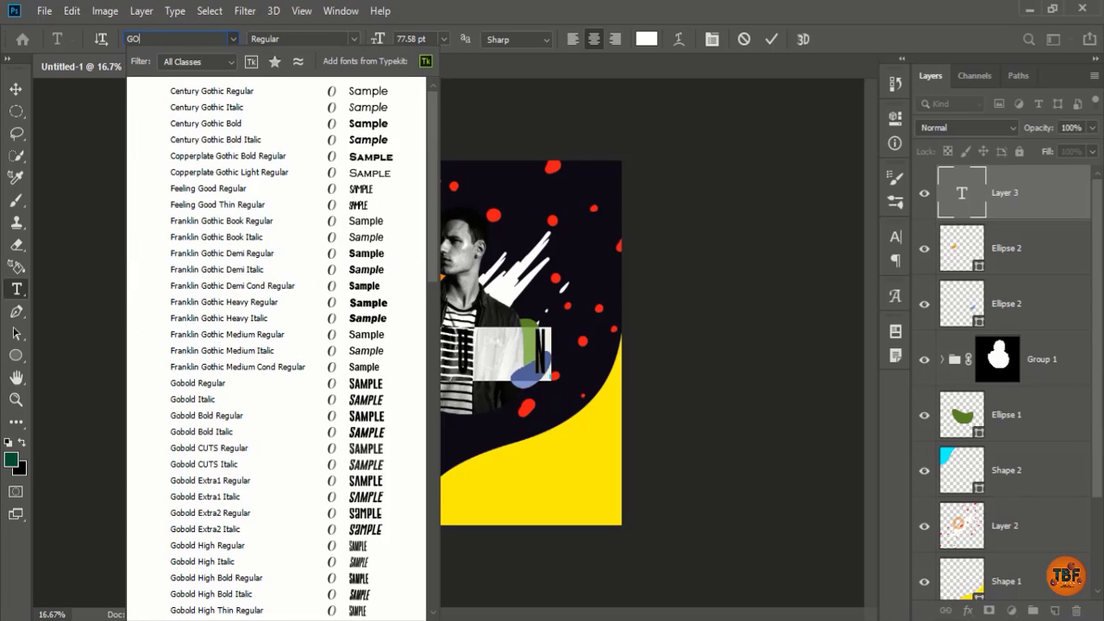
click(369, 385)
drag(729, 298, 711, 300)
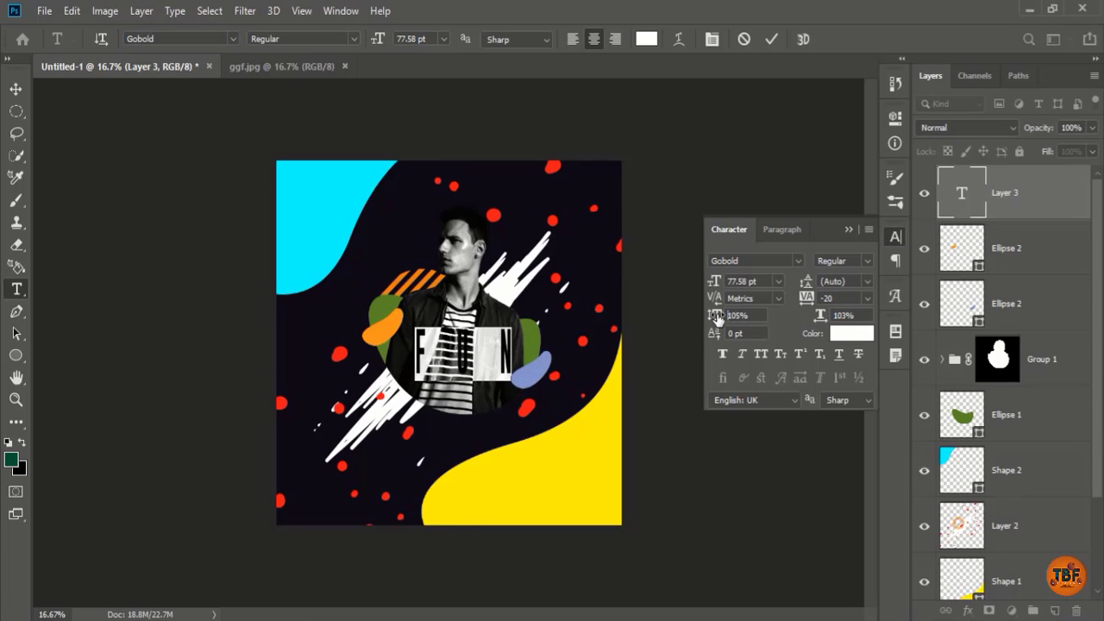
key(ctrl+Return)
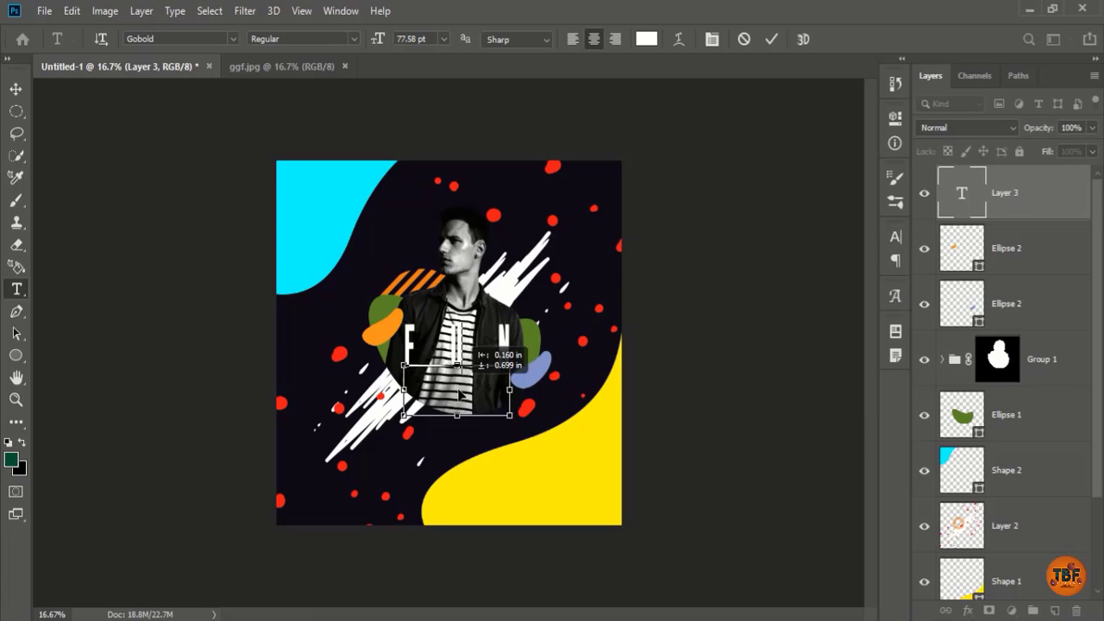
Step: Position FUN across the man's chest and change its font to Futura XBlk BT Extra Black
drag(554, 315, 554, 380)
drag(460, 419, 460, 362)
click(460, 358)
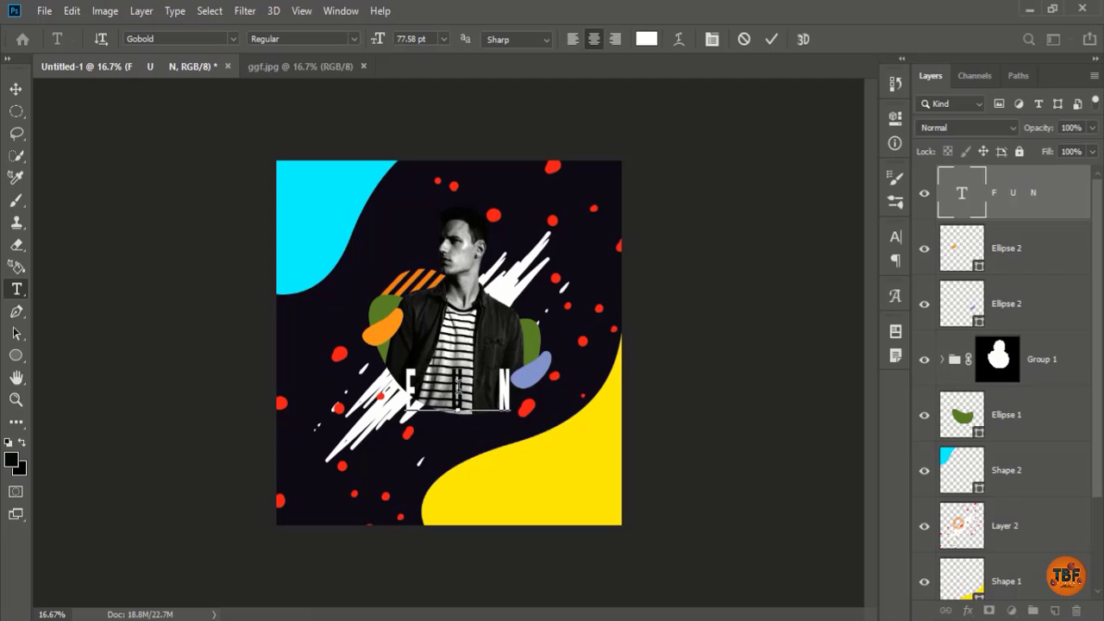
key(ctrl+Return)
click(182, 39)
click(215, 259)
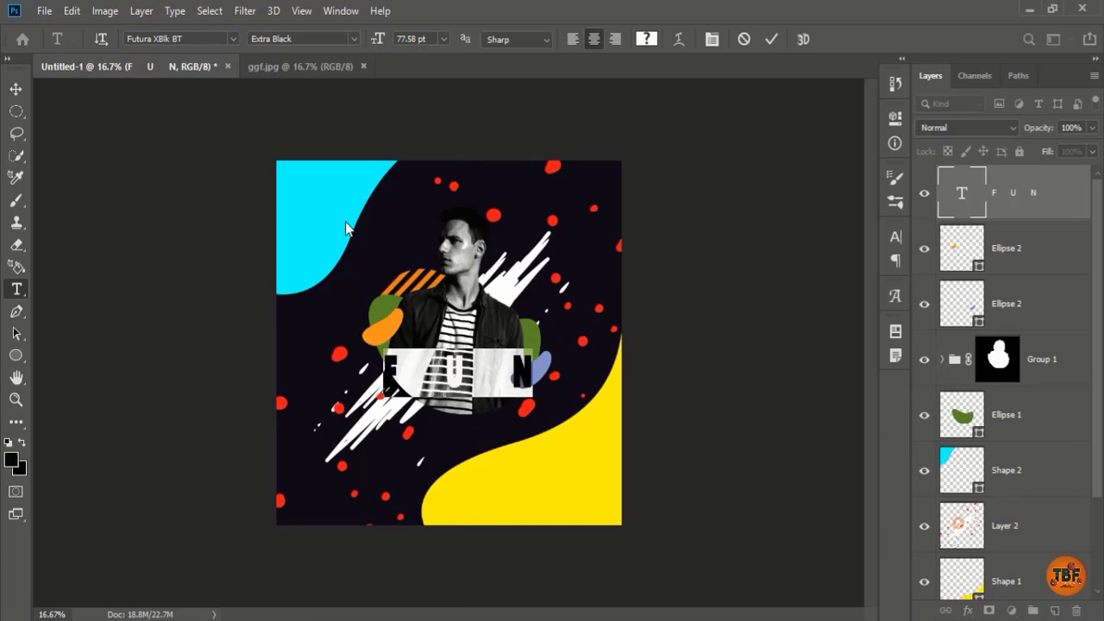
Step: Draw a rectangle shape framing the letter F
key(u)
right_click(17, 355)
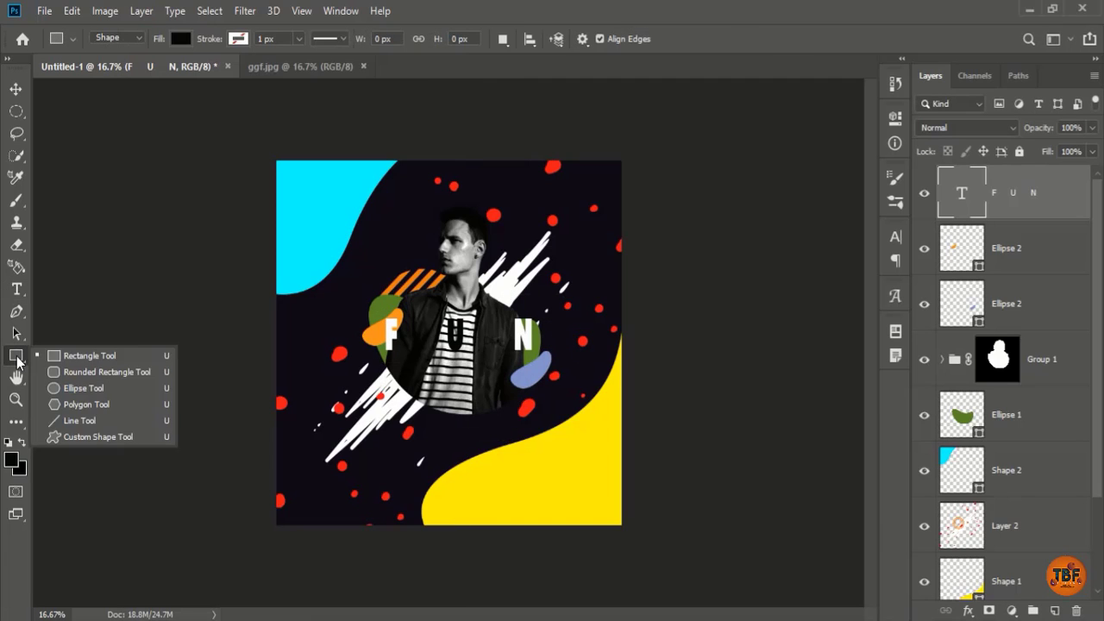
click(78, 360)
drag(365, 309, 418, 370)
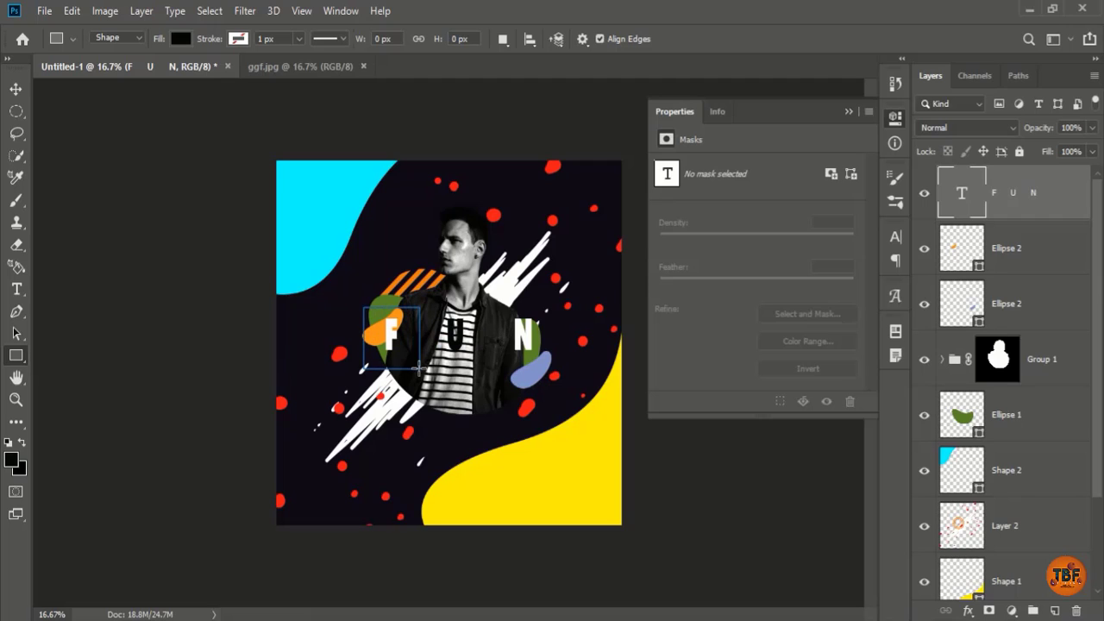
click(897, 126)
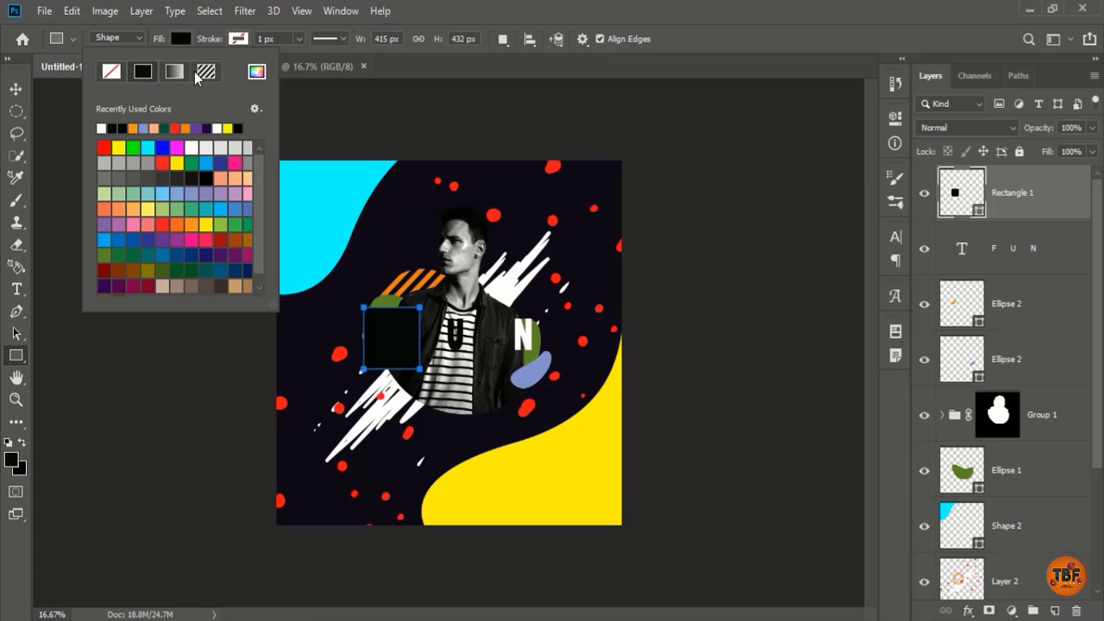
Step: Remove the square's fill and review its outline colour and style options
click(199, 73)
click(112, 70)
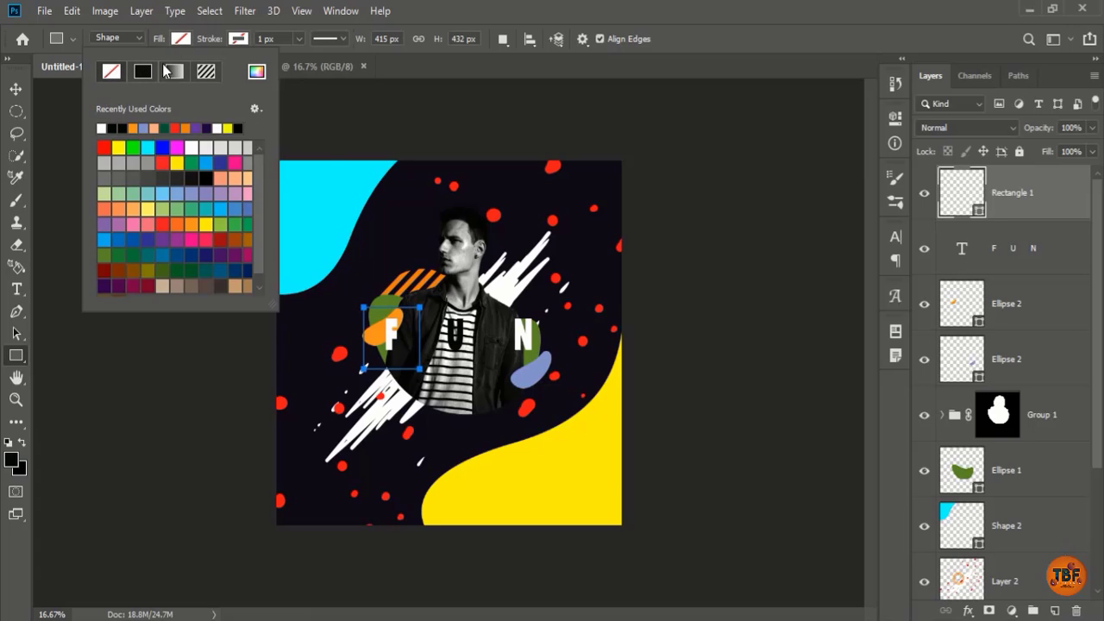
click(238, 38)
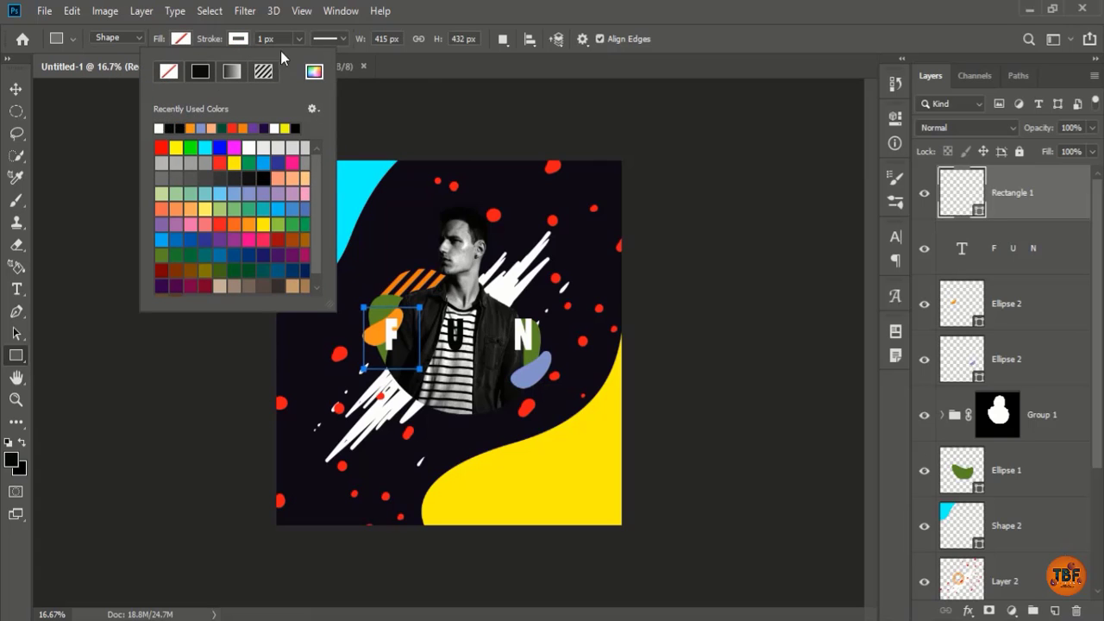
click(328, 38)
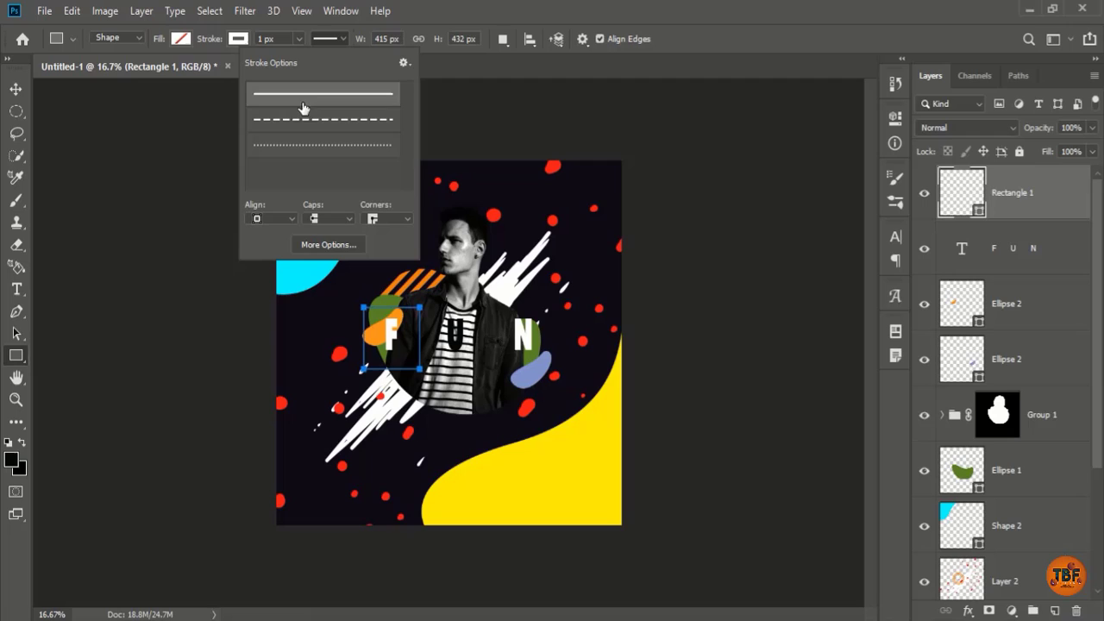
click(480, 7)
Step: Thicken the square's white outline to about 32 px and commit the shape
click(238, 39)
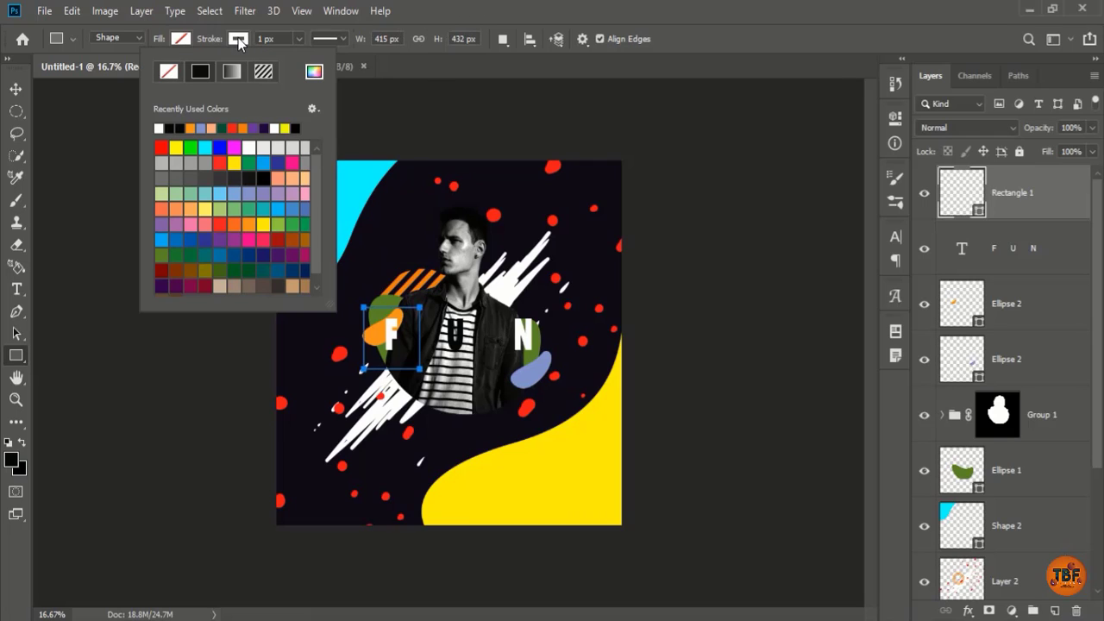
click(238, 39)
click(299, 38)
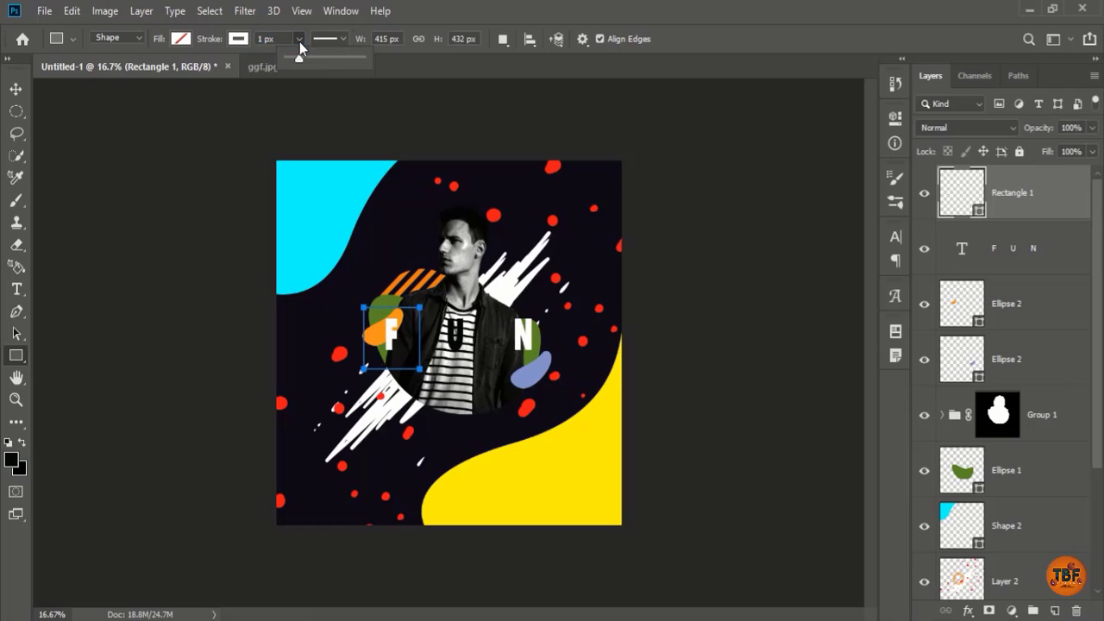
mouse_move(285, 57)
mouse_down()
mouse_move(338, 60)
mouse_move(308, 58)
mouse_up()
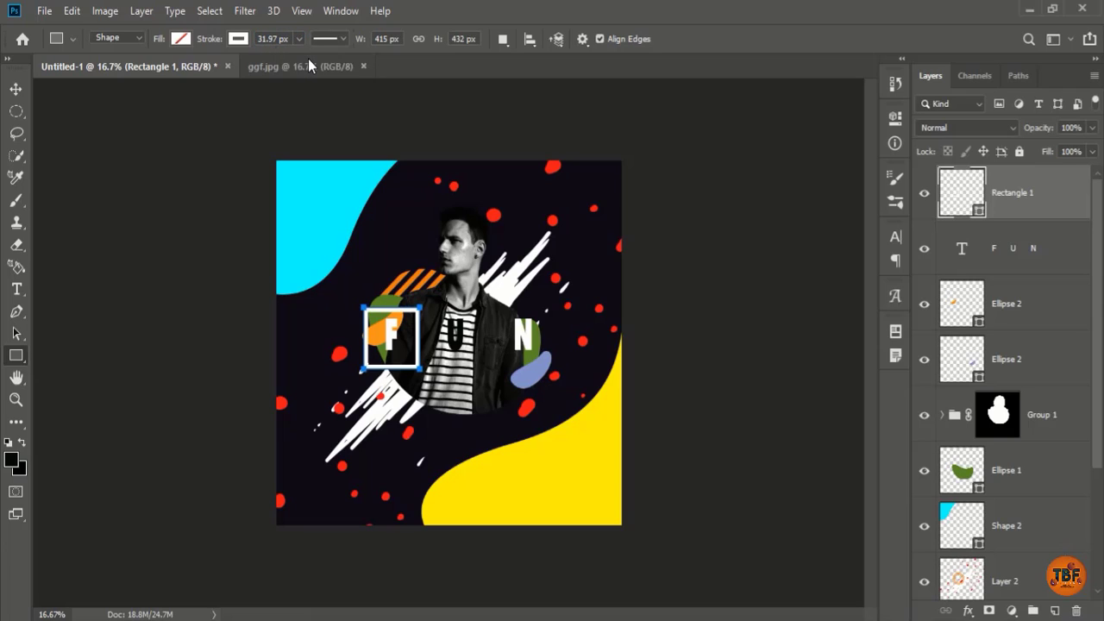
key(Return)
key(v)
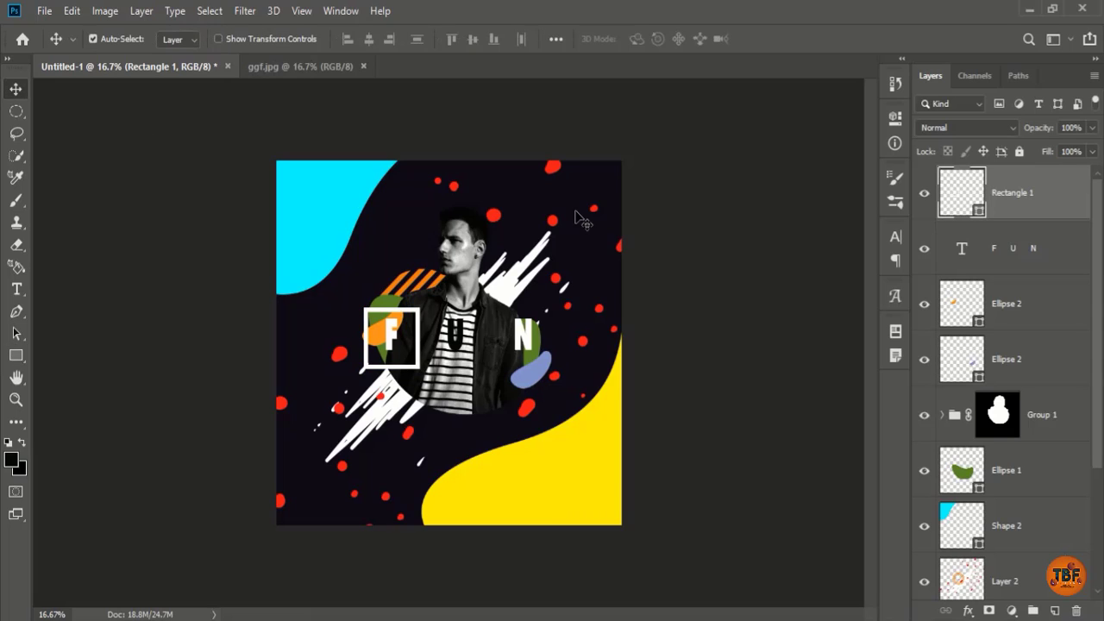
key(b)
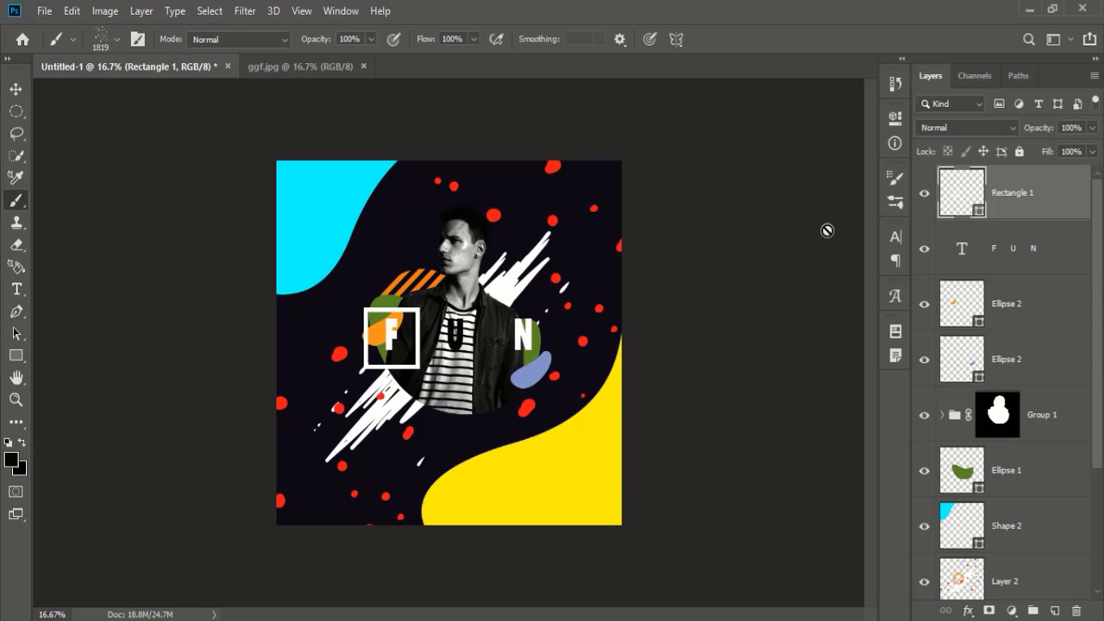